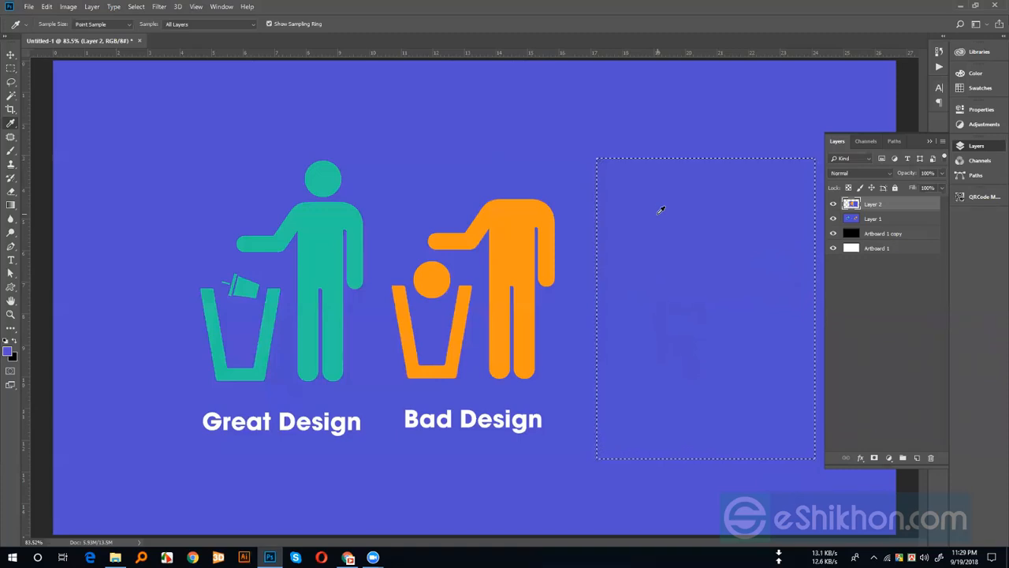
Clear the selection and try moving the orange Bad Design artwork slightly to the right on Layer 2
key(ctrl+d)
click(11, 55)
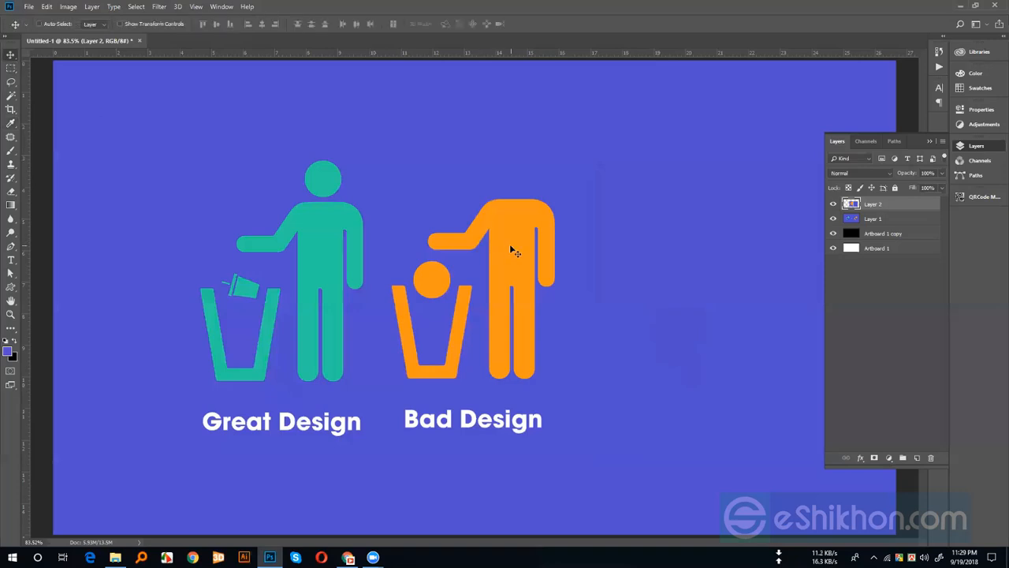
drag(504, 294, 524, 251)
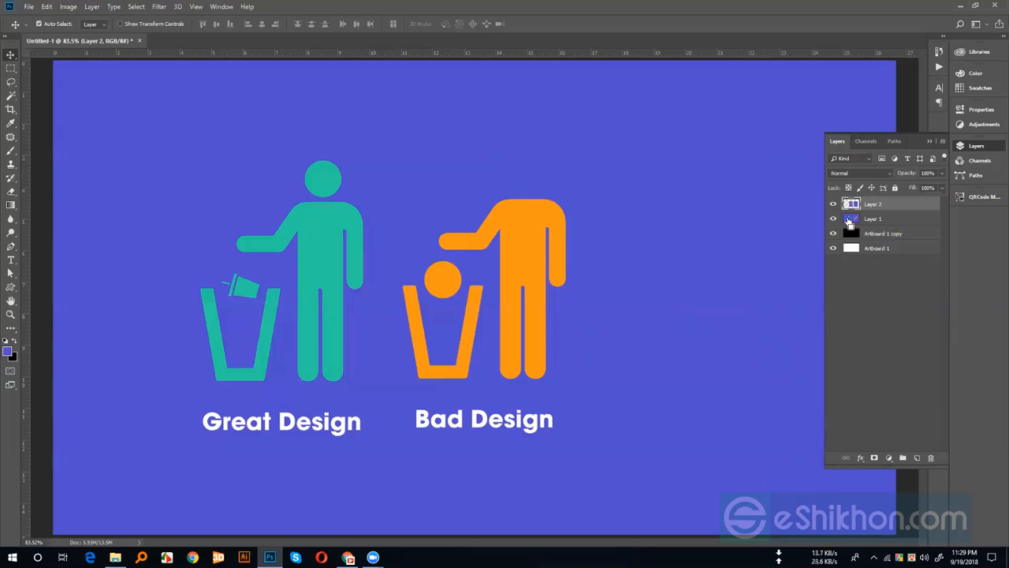
Undo back to before the fill on Layer 2, and fill the selected area on Layer 1 with the foreground blue instead
key(ctrl+alt+z)
key(ctrl+alt+z)
key(ctrl+alt+z)
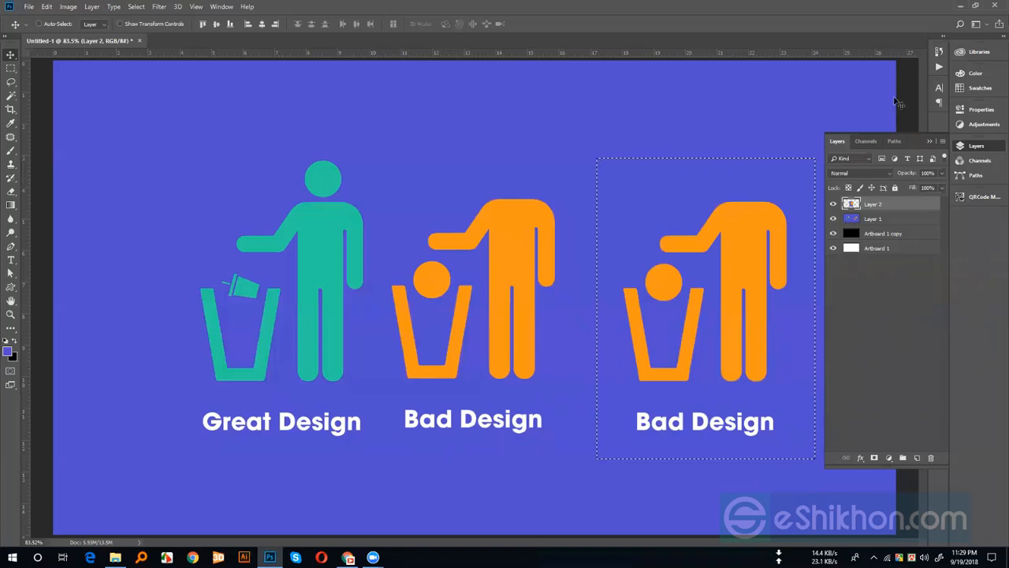
click(883, 220)
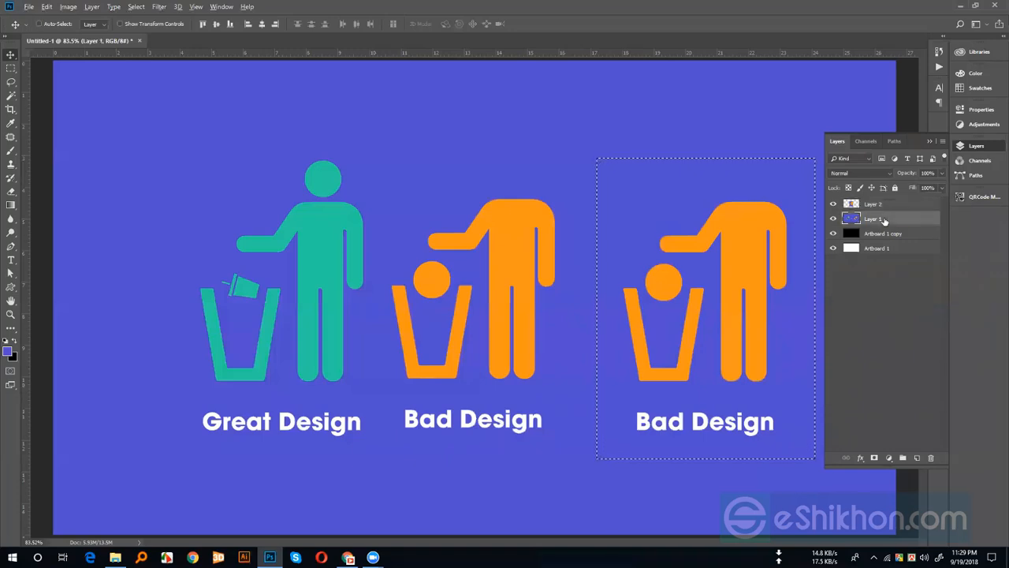
key(alt+Delete)
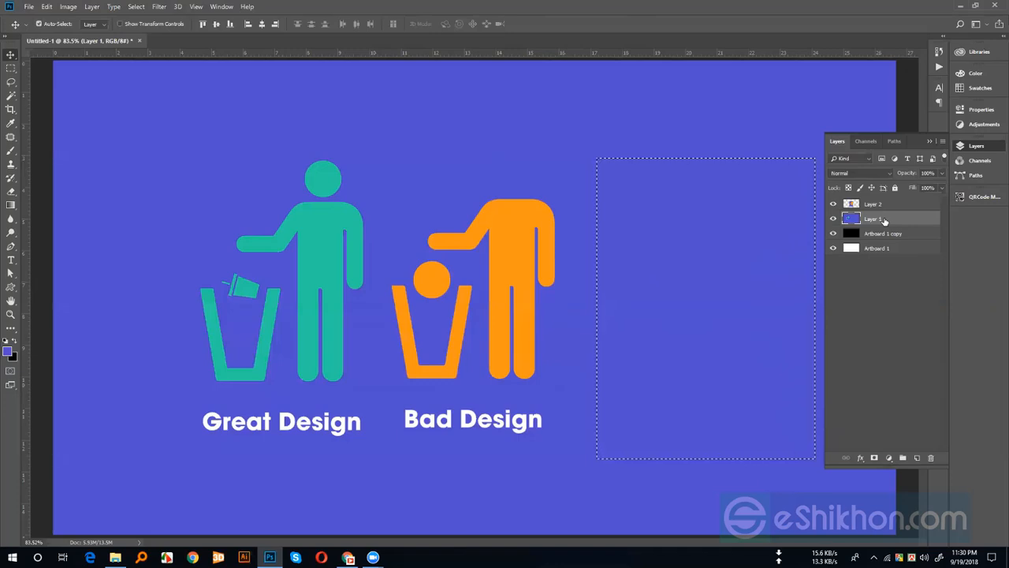
key(ctrl+d)
Align the Bad Design artwork on Layer 2 with Artboard 1 by right edges and vertical centers, after trying left-edge alignment
click(870, 204)
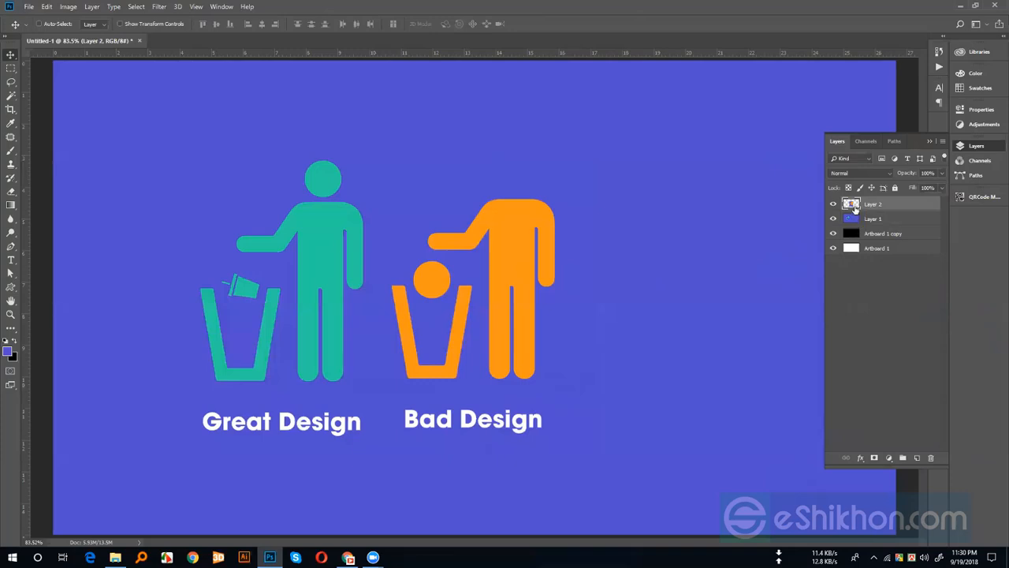
ctrl+click(879, 250)
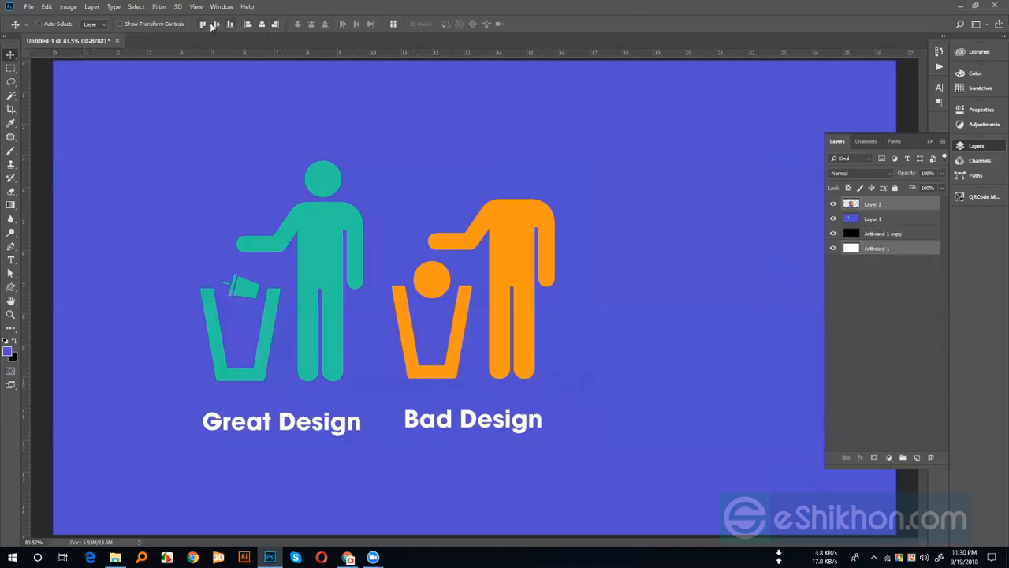
key(ctrl+minus)
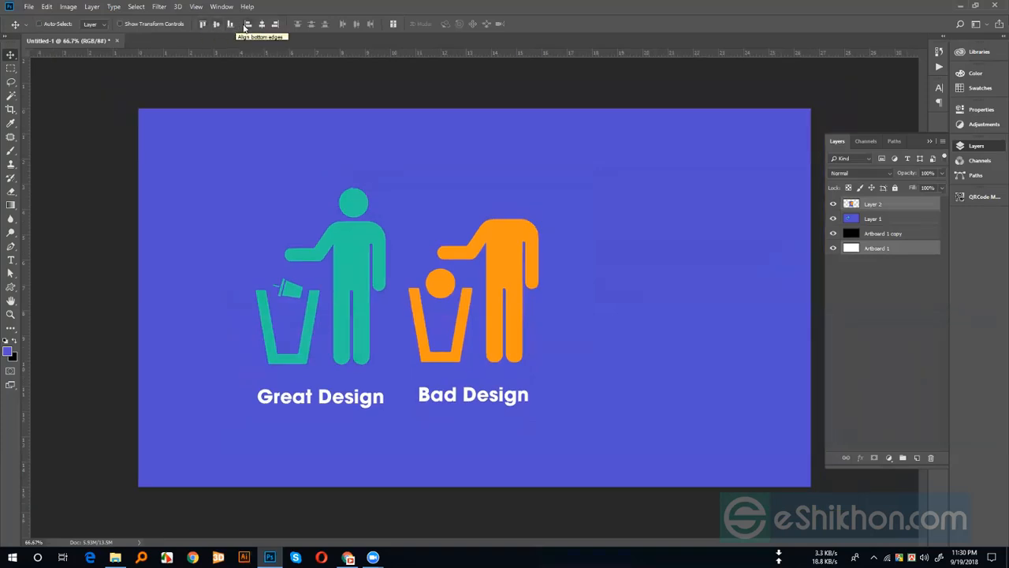
click(247, 24)
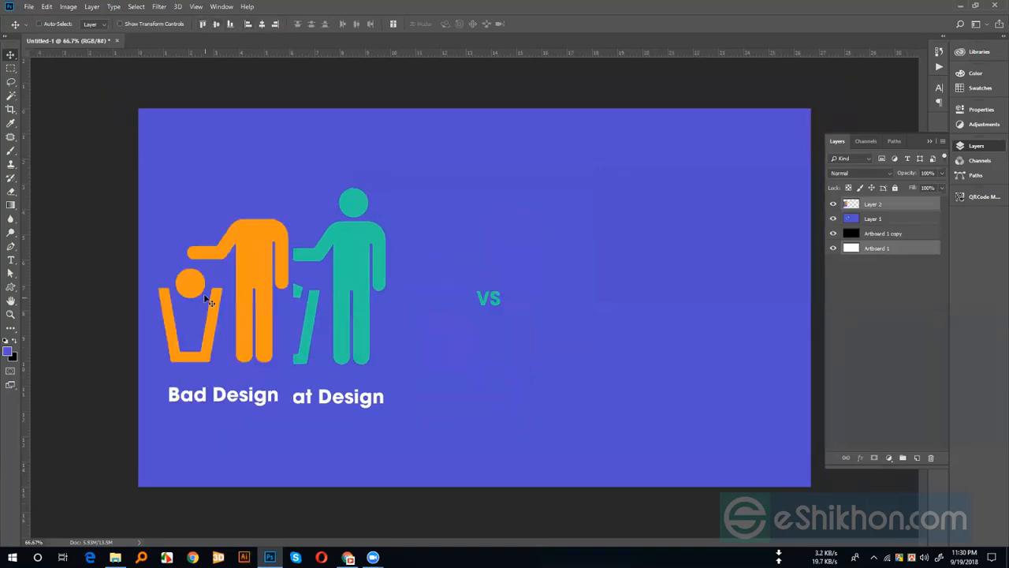
click(274, 25)
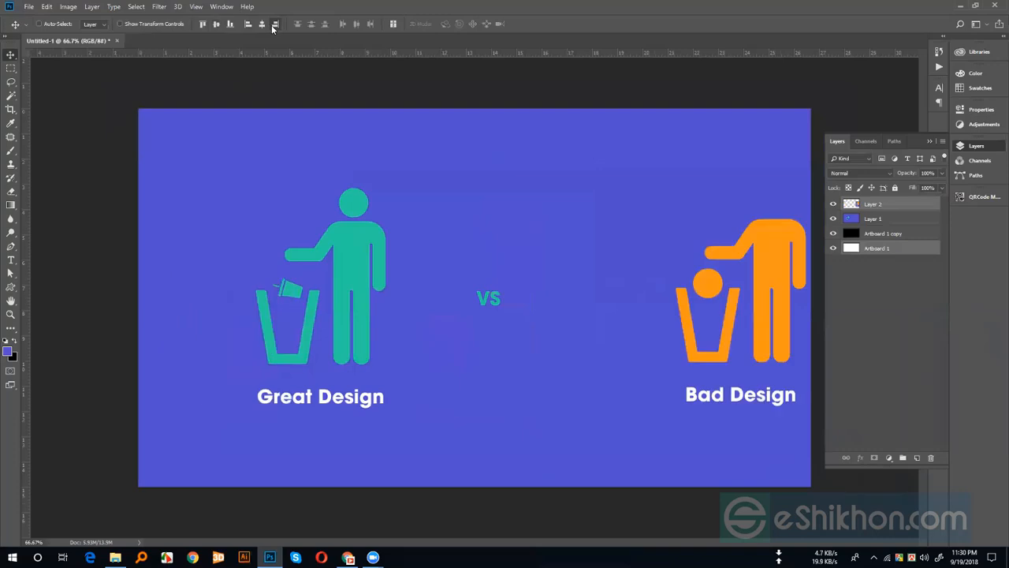
click(216, 26)
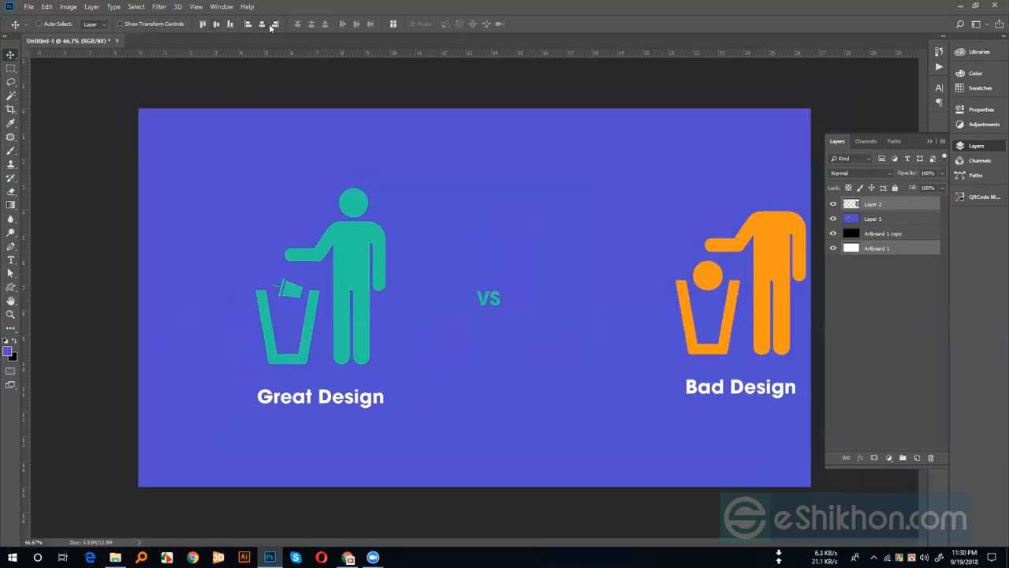
Try aligning Layer 2 to the horizontal center of Artboard 1, undo it and clear the layer selection
click(262, 24)
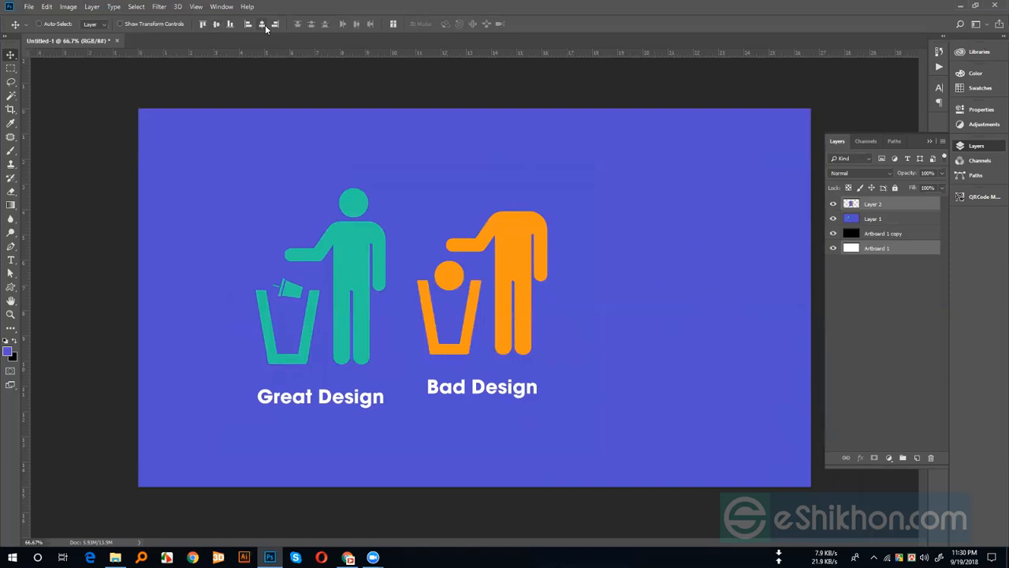
key(ctrl+z)
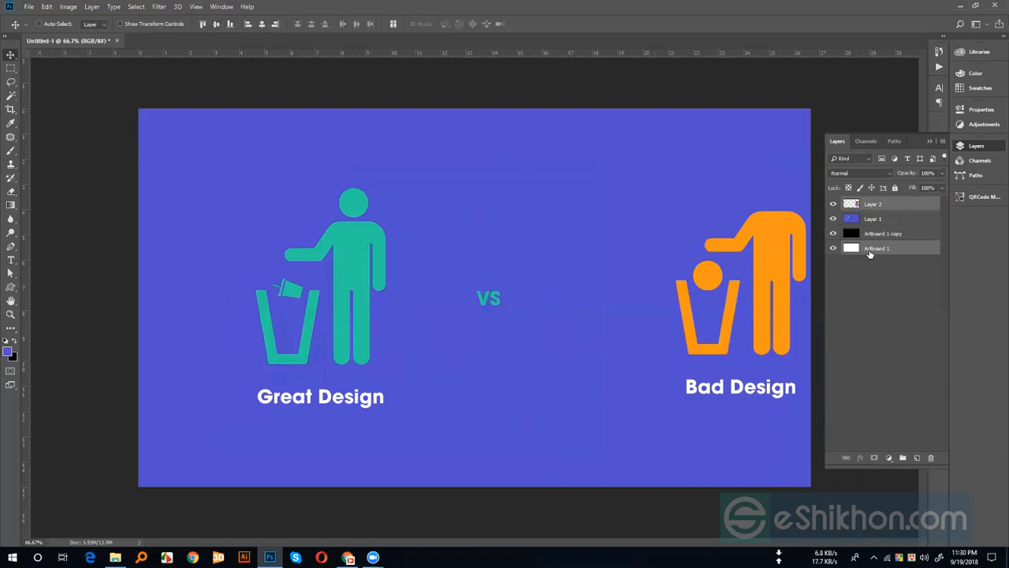
click(908, 291)
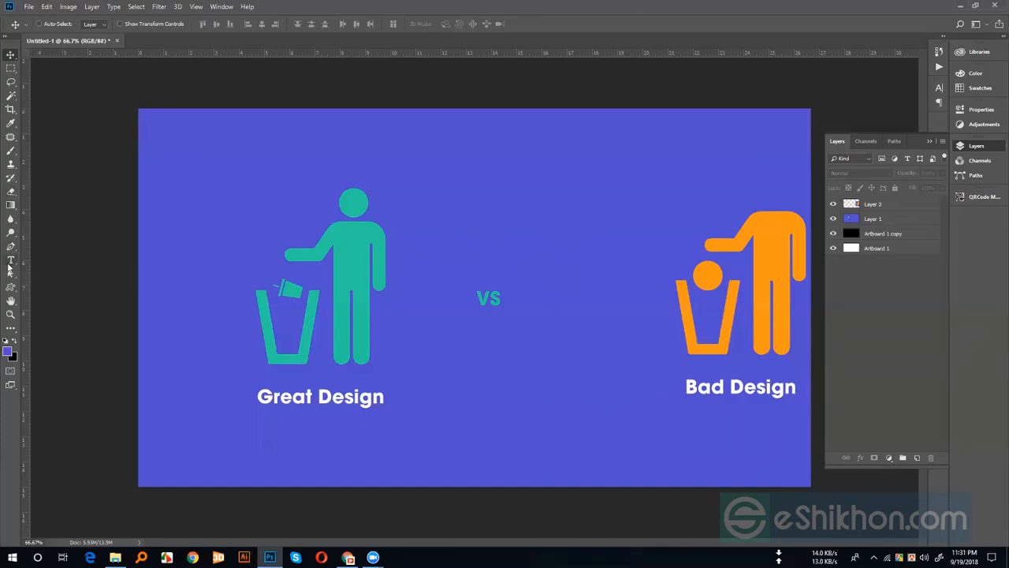
Add the text "1" in Arial Black above the VS lettering and set its size to 53 pt
click(11, 261)
click(495, 206)
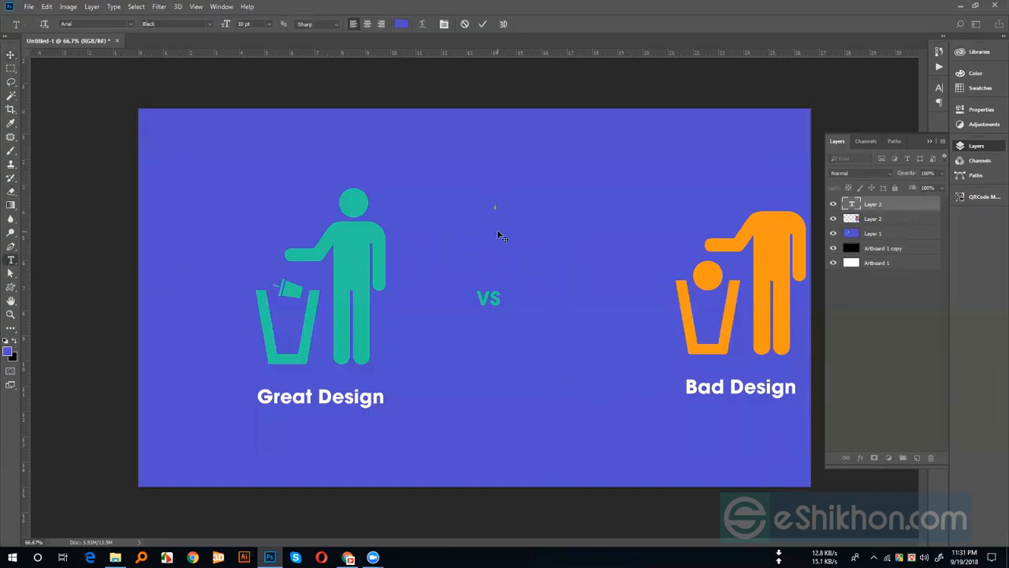
key(ctrl+t)
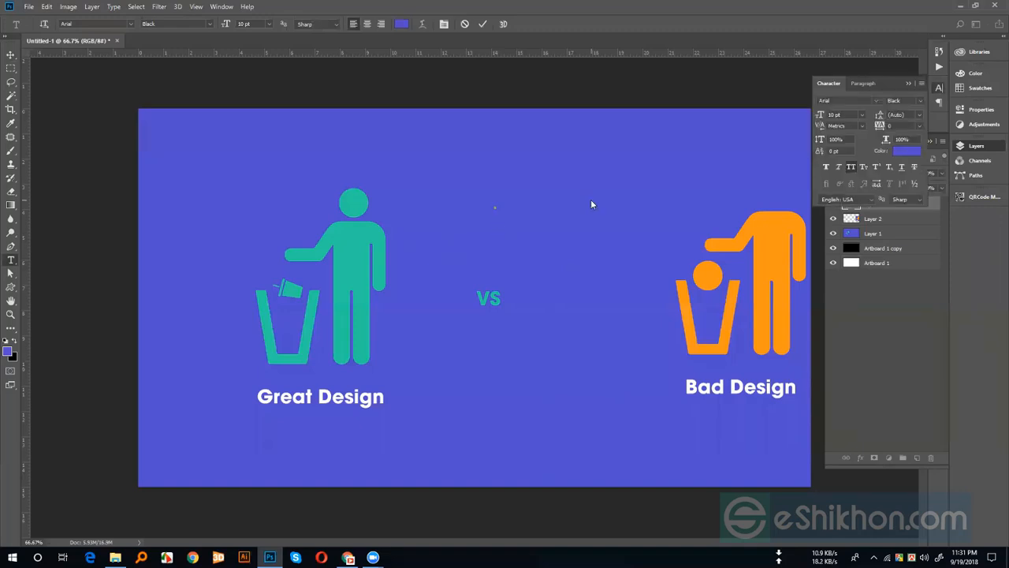
click(836, 115)
text(44)
key(Return)
mouse_move(841, 117)
mouse_down()
mouse_move(828, 115)
mouse_move(837, 115)
mouse_up()
click(852, 210)
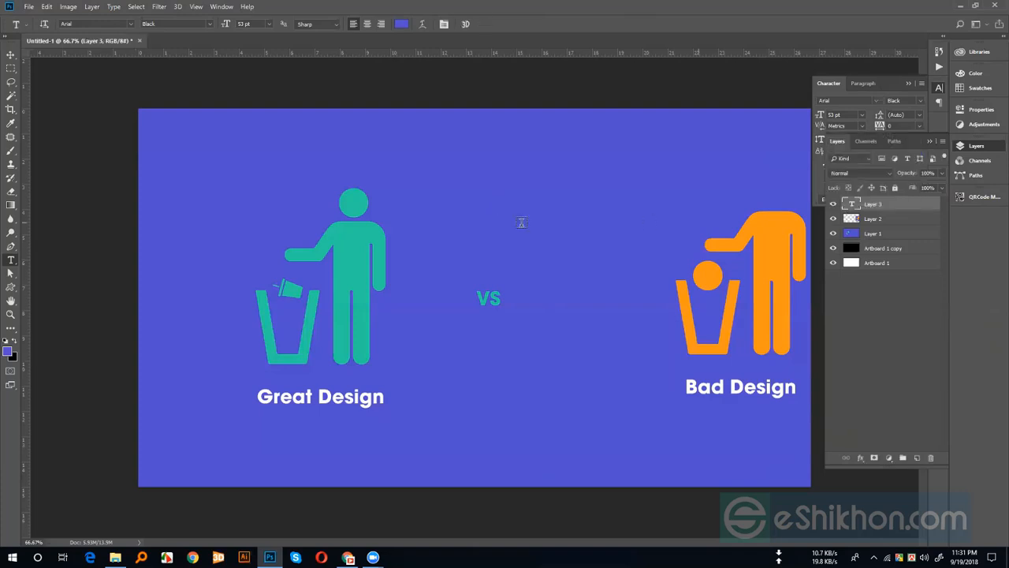
Select the "1" text above VS and set its color to white (ffffff)
double_click(851, 204)
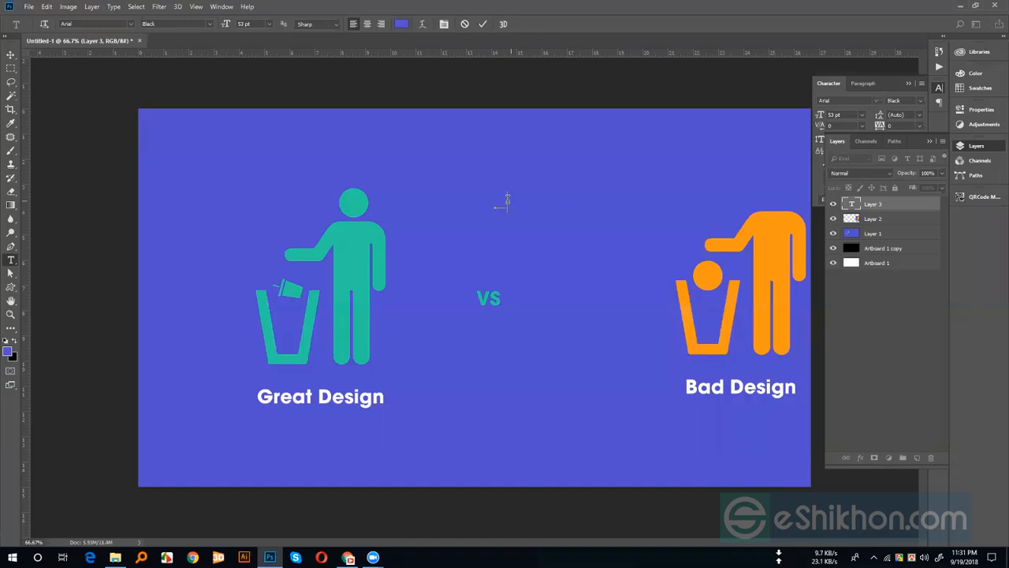
drag(507, 199, 487, 197)
click(400, 24)
text(ffffff)
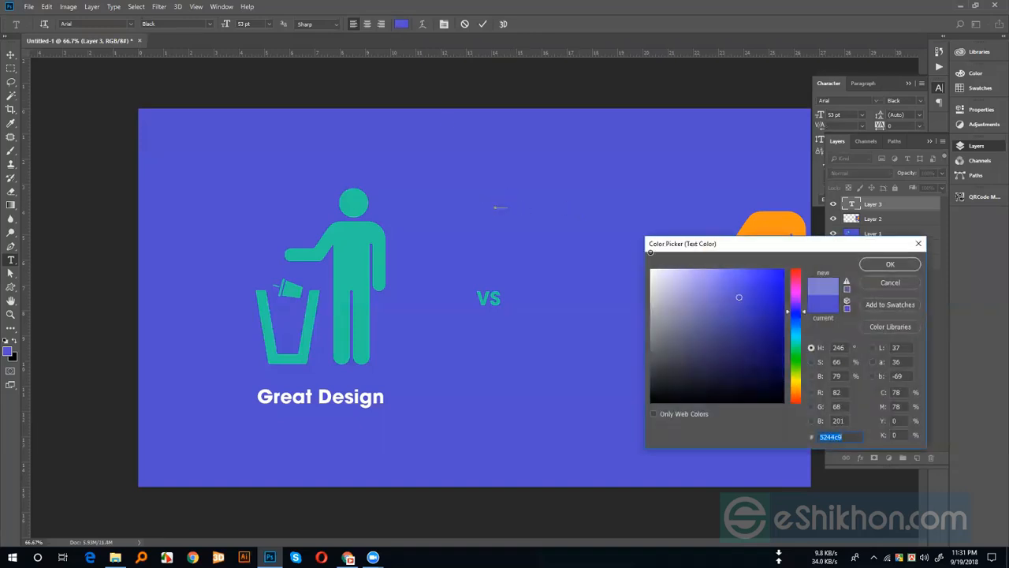
click(890, 264)
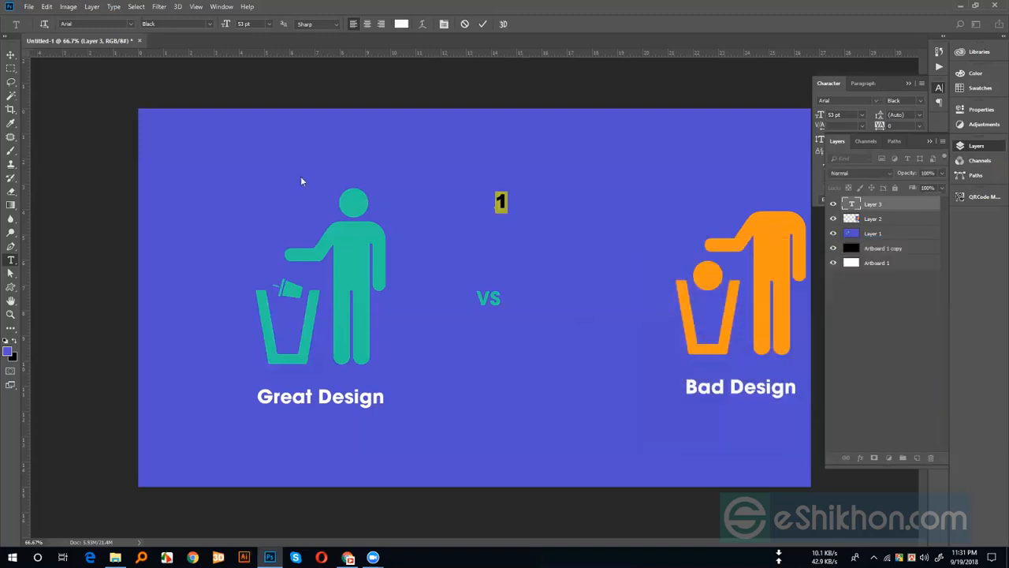
Make four copies of the white "1" and scatter them between the two figures around VS
click(11, 55)
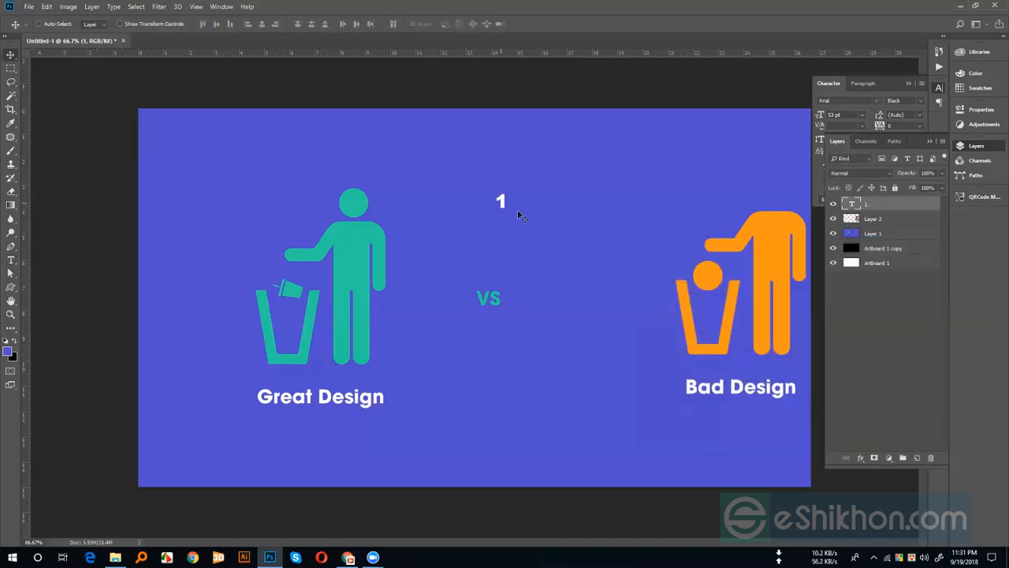
drag(518, 216, 532, 343)
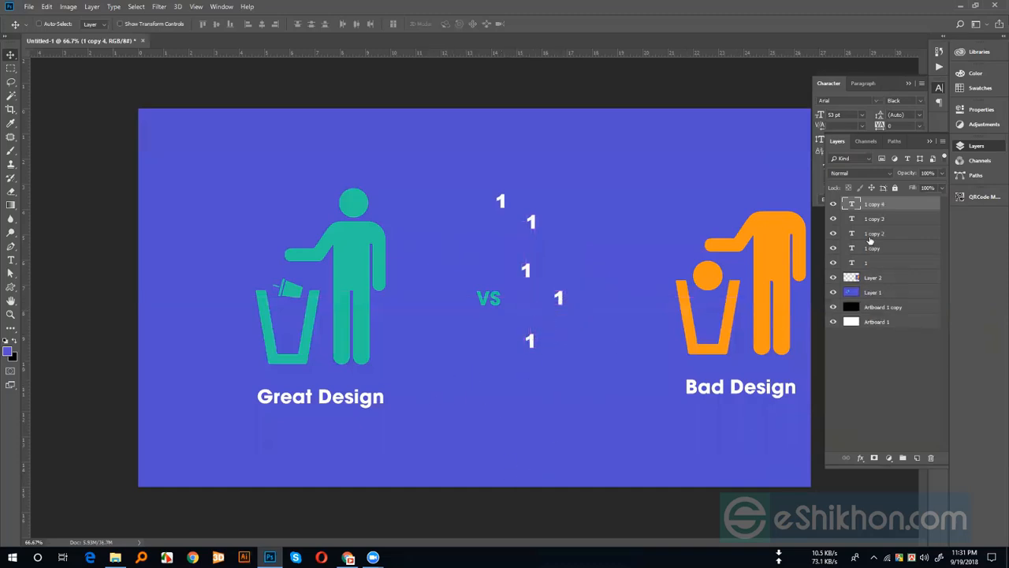
Align the lowest copied "1" and the original "1" separately to the horizontal center of Artboard 1
ctrl+click(893, 323)
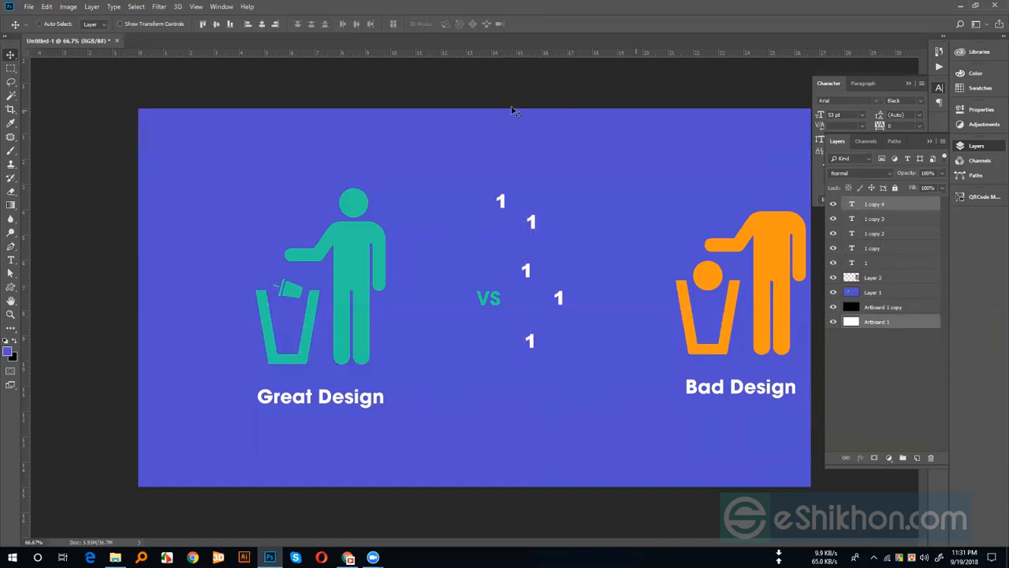
click(262, 23)
click(870, 264)
ctrl+click(881, 324)
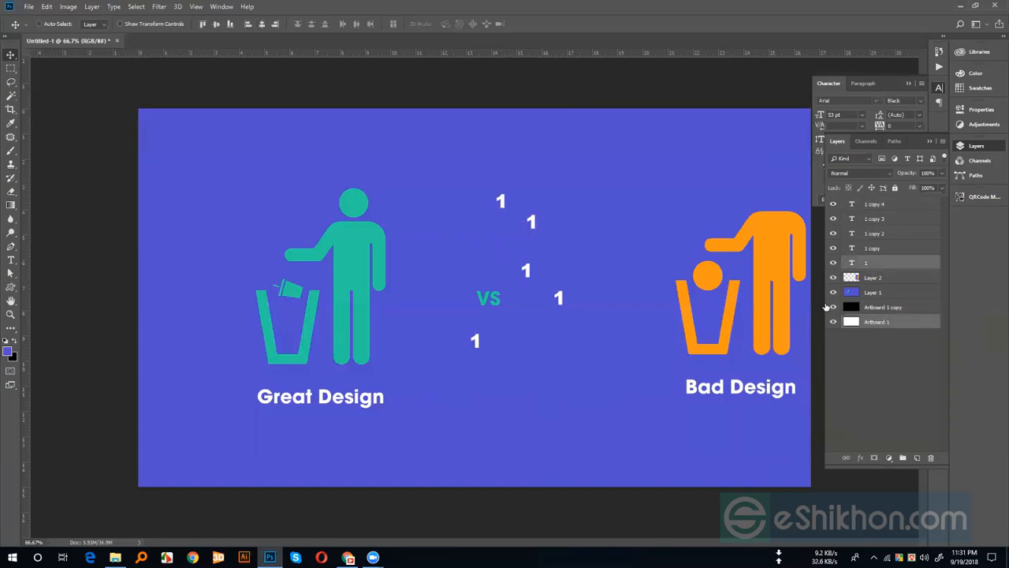
click(262, 23)
click(883, 357)
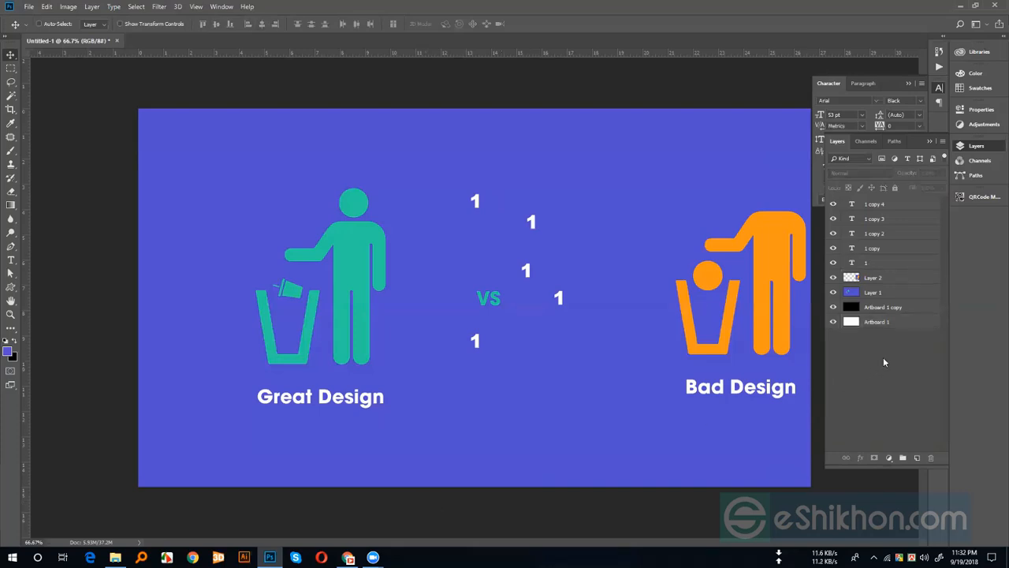
Try aligning all five "1" text layers to each other by horizontal centers twice, undoing the alignment each time
click(899, 265)
shift+click(889, 205)
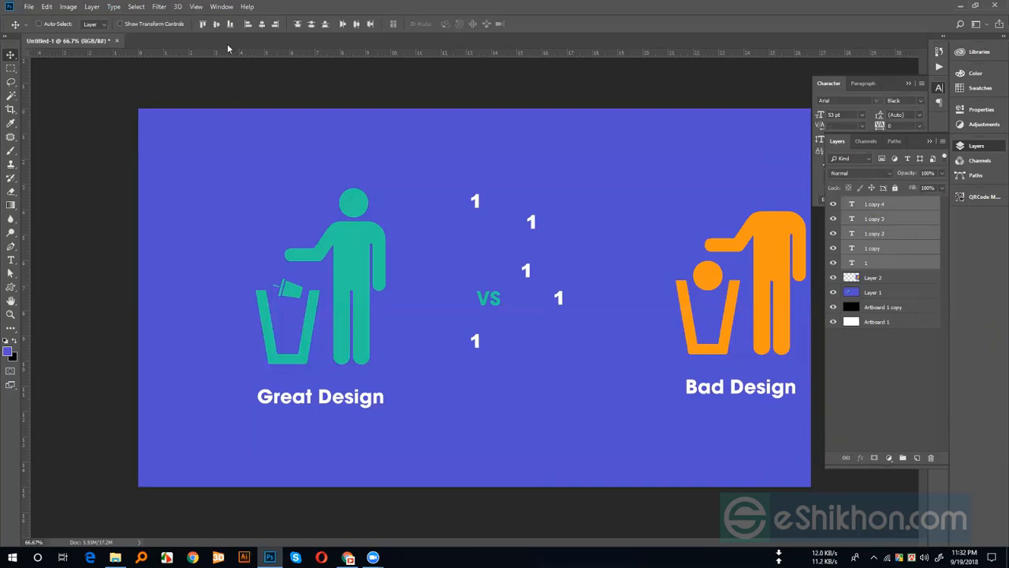
click(262, 26)
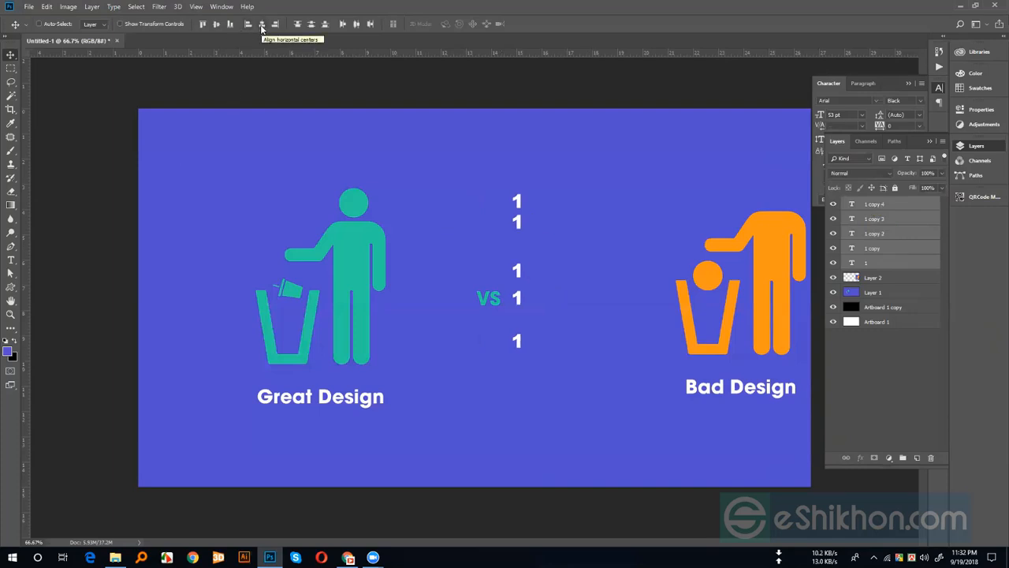
key(ctrl+z)
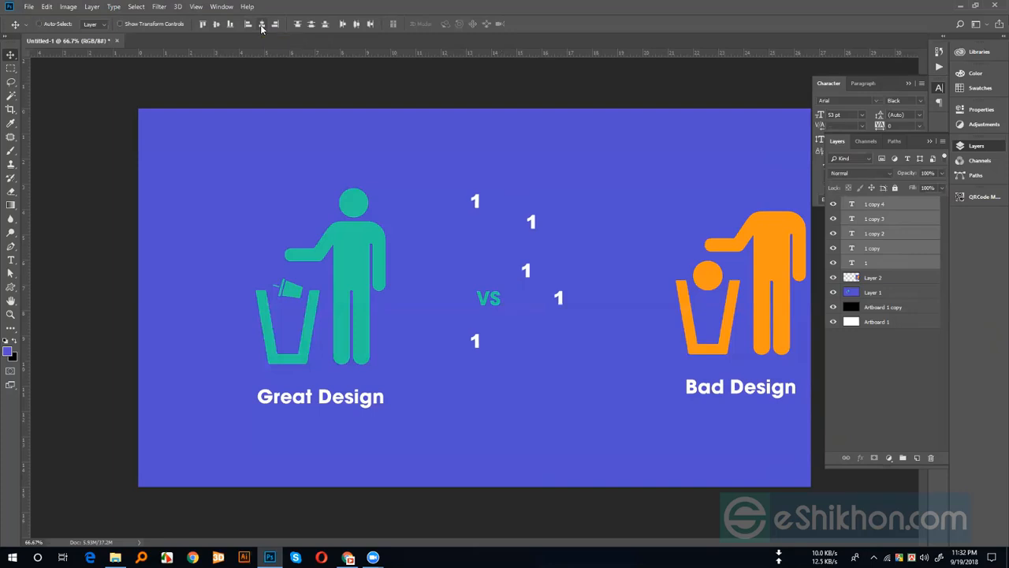
click(262, 26)
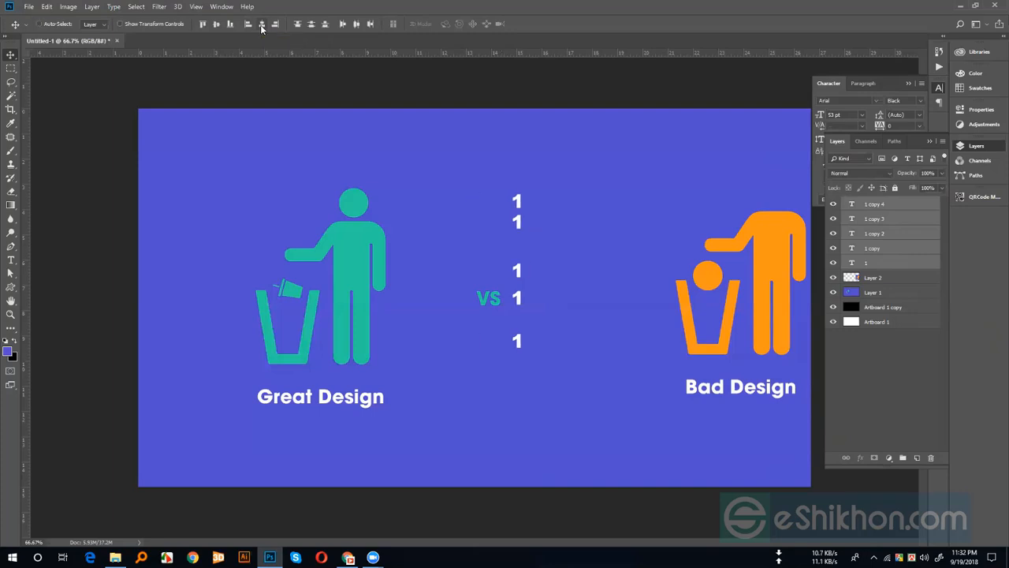
key(ctrl+z)
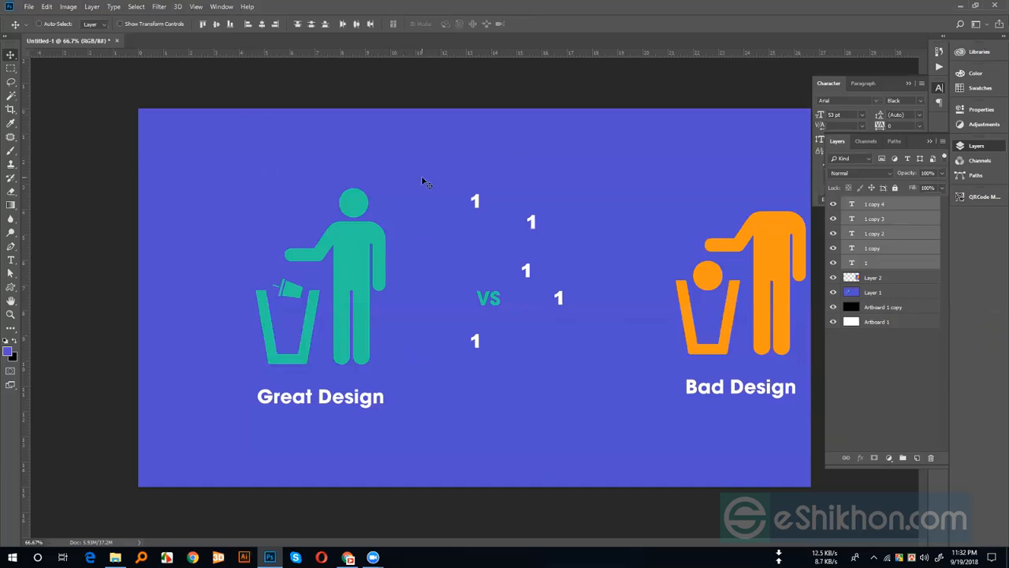
Make Artboard 1 the active layer and draw a thin rectangular marquee directly below the lowest "1"
click(11, 70)
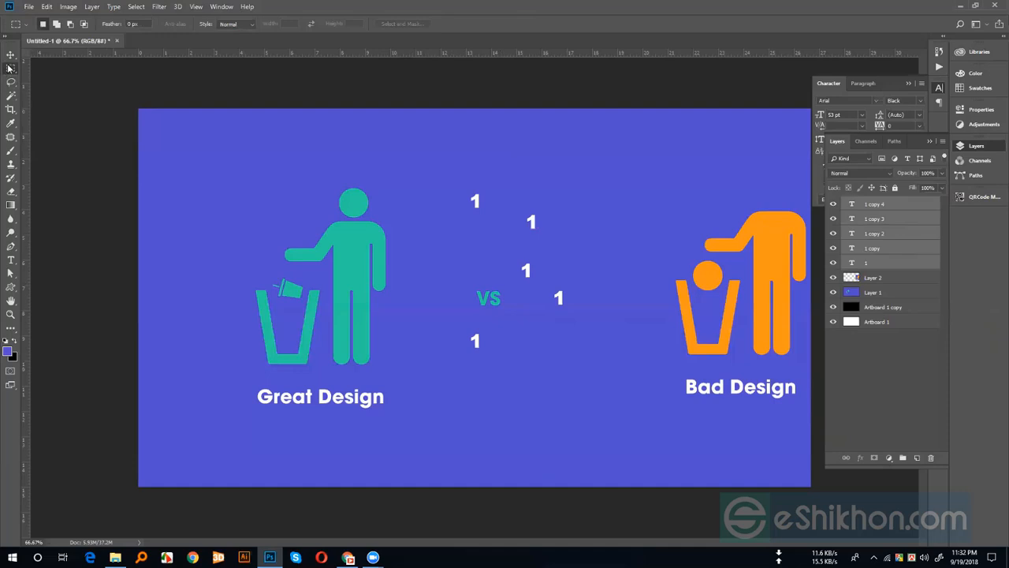
click(872, 323)
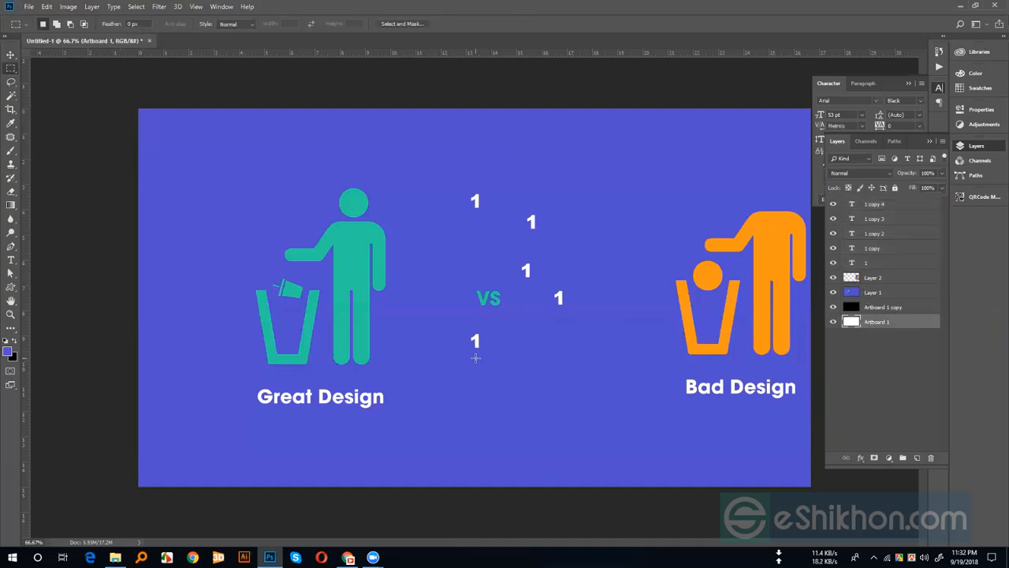
key(ctrl+plus)
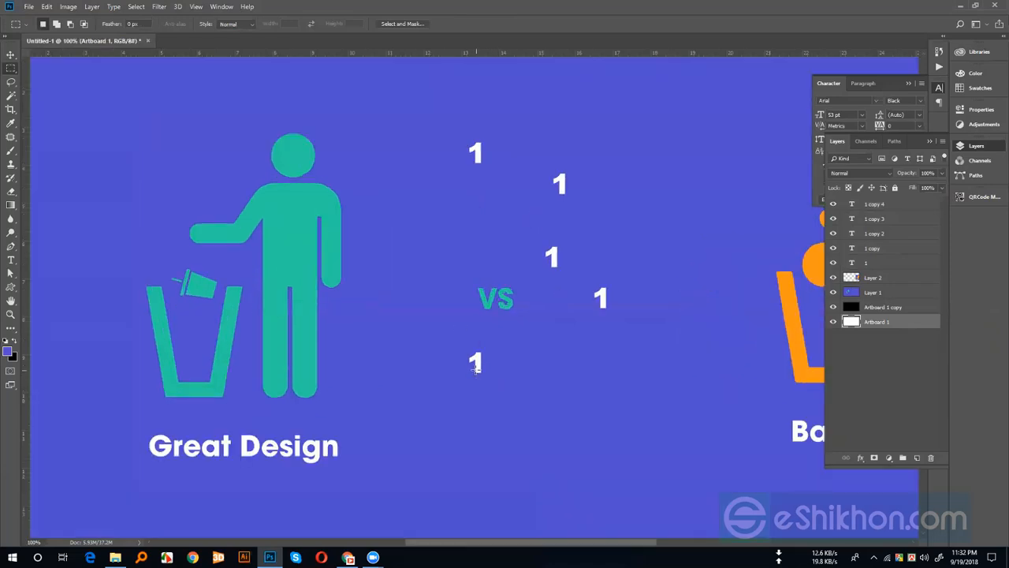
drag(476, 368, 480, 389)
Try aligning all five "1" text layers, selected together with Artboard 1, by horizontal centers to the thin marquee below the lowest "1"
ctrl+click(887, 264)
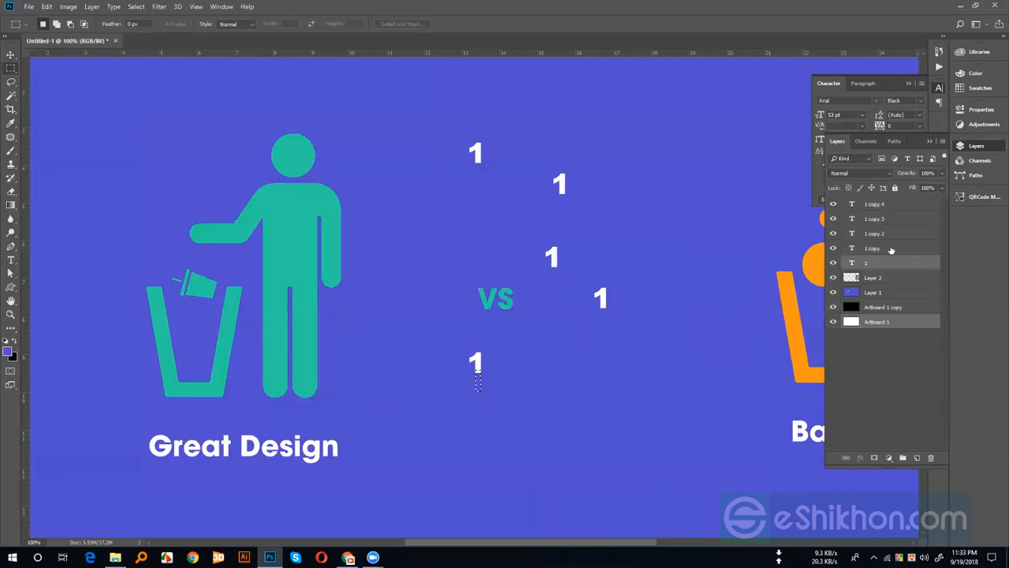
ctrl+click(891, 248)
ctrl+click(894, 234)
ctrl+click(896, 219)
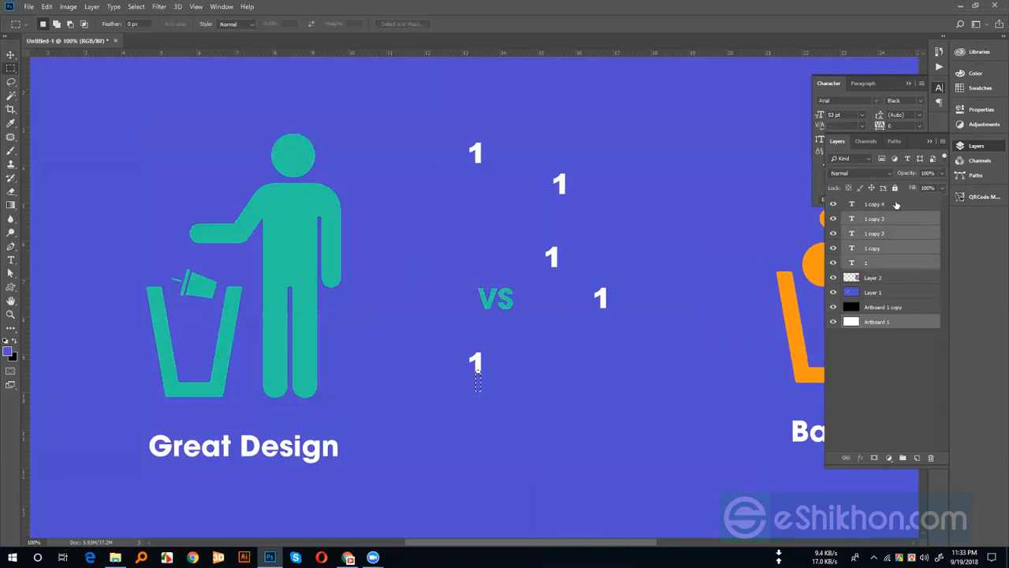
ctrl+click(895, 204)
click(11, 54)
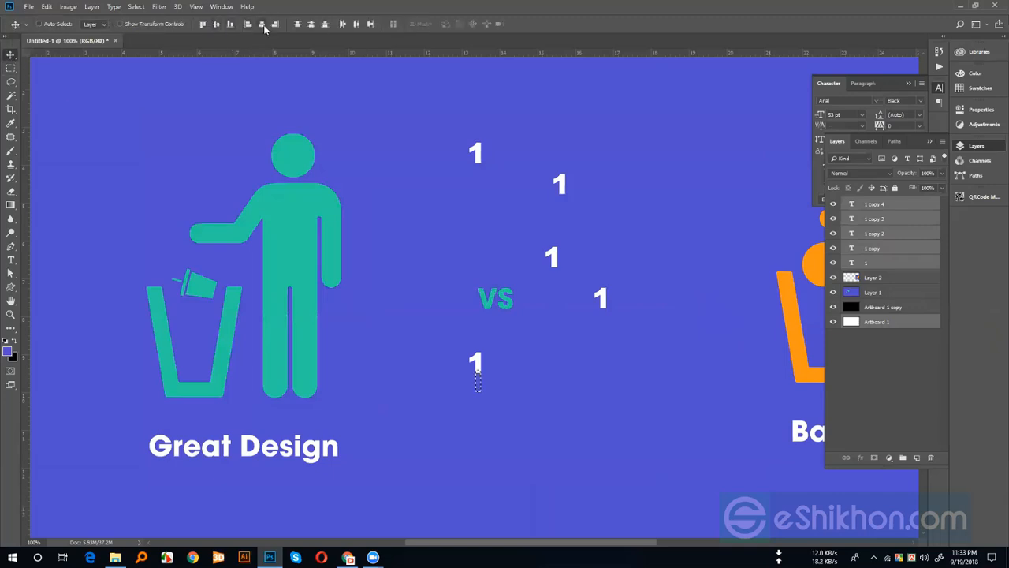
click(262, 24)
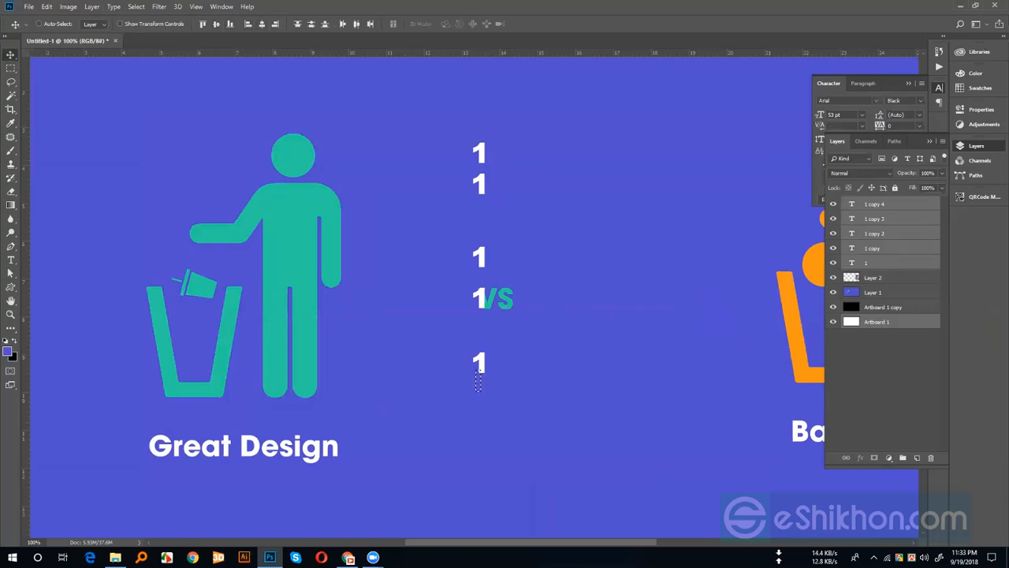
Check the lowest "1" against the marquee up close, and undo both the alignment and the marquee
key(ctrl+plus)
key(ctrl+plus)
key(ctrl+plus)
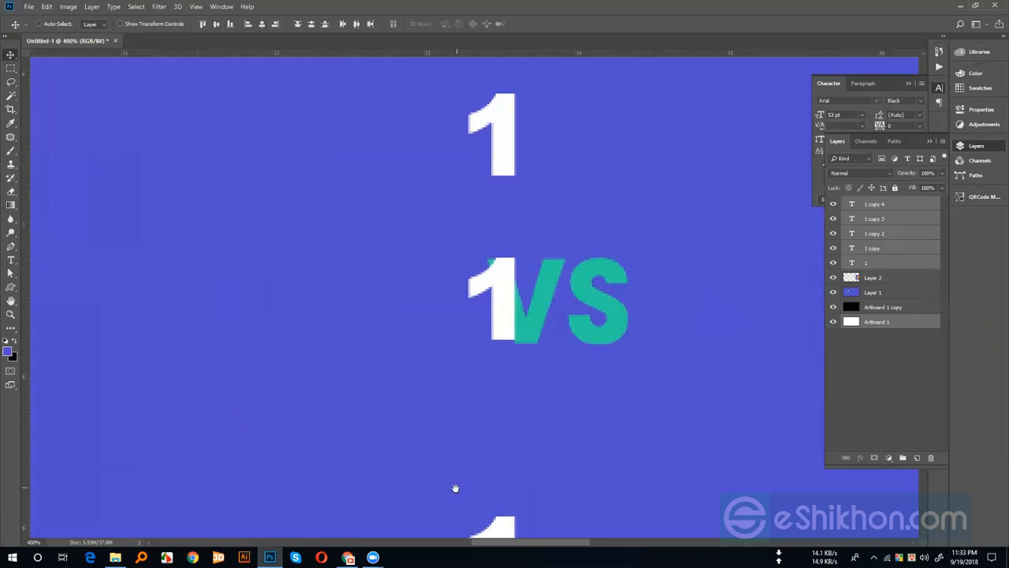
drag(455, 488, 437, 181)
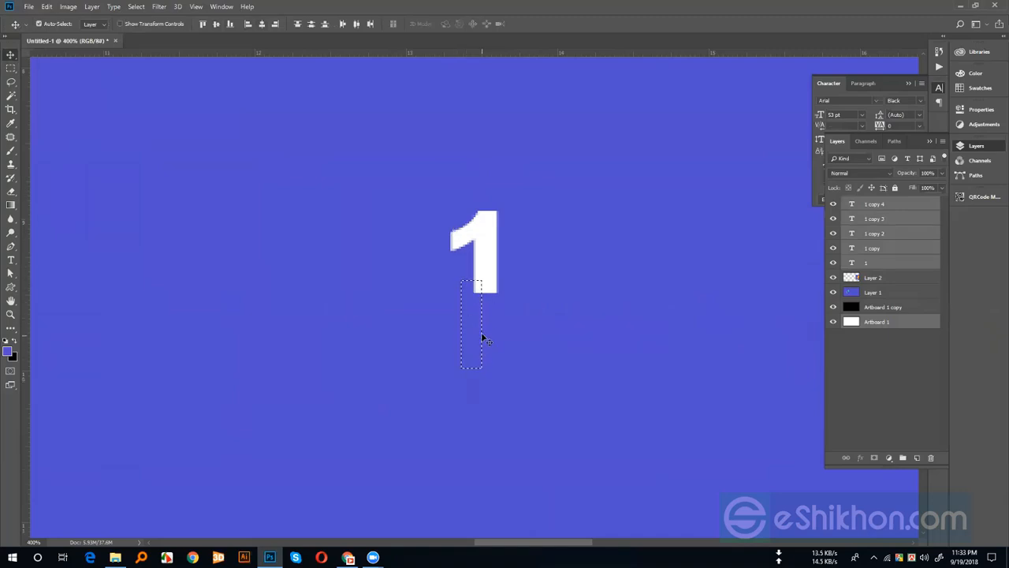
key(ctrl+minus)
key(ctrl+minus)
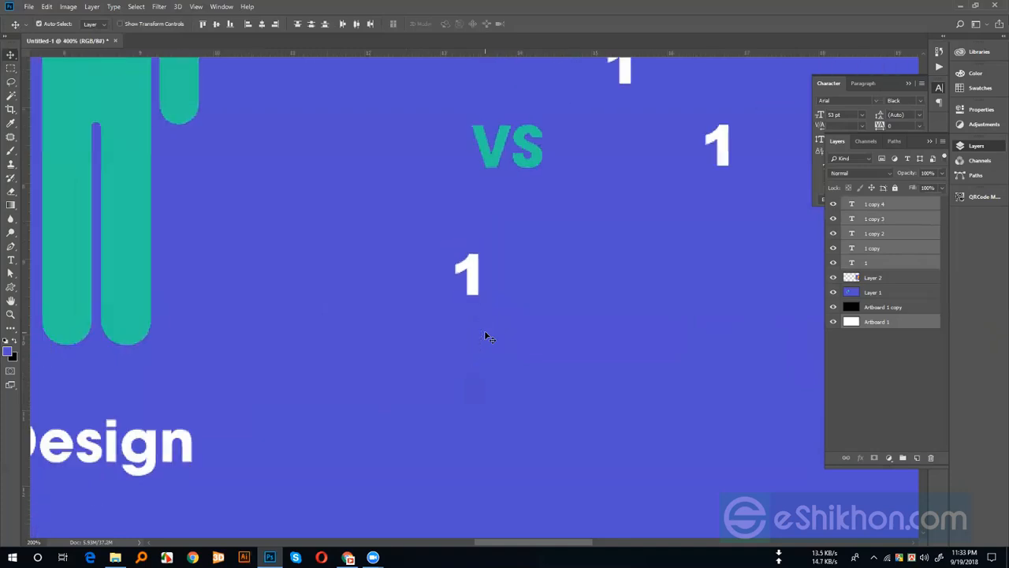
key(ctrl+minus)
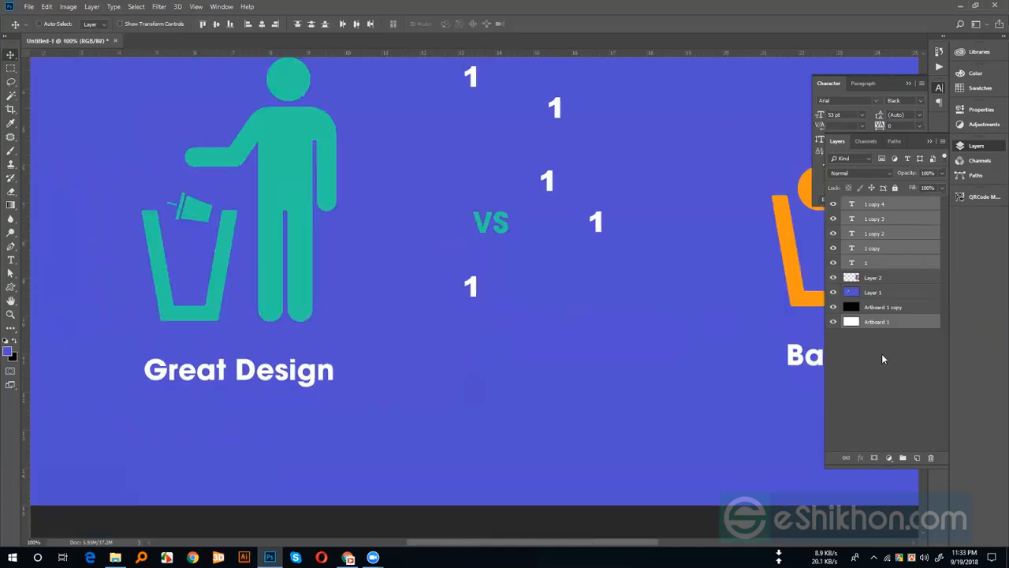
Make Artboard 1 the only active layer and draw a rectangular marquee tightly around the lowest "1"
click(887, 324)
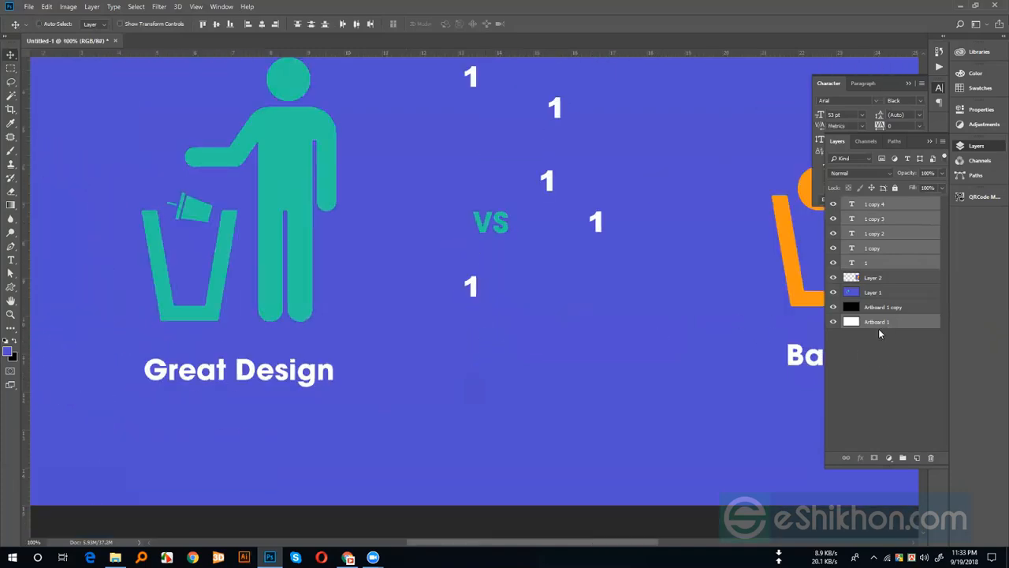
click(11, 69)
key(ctrl+plus)
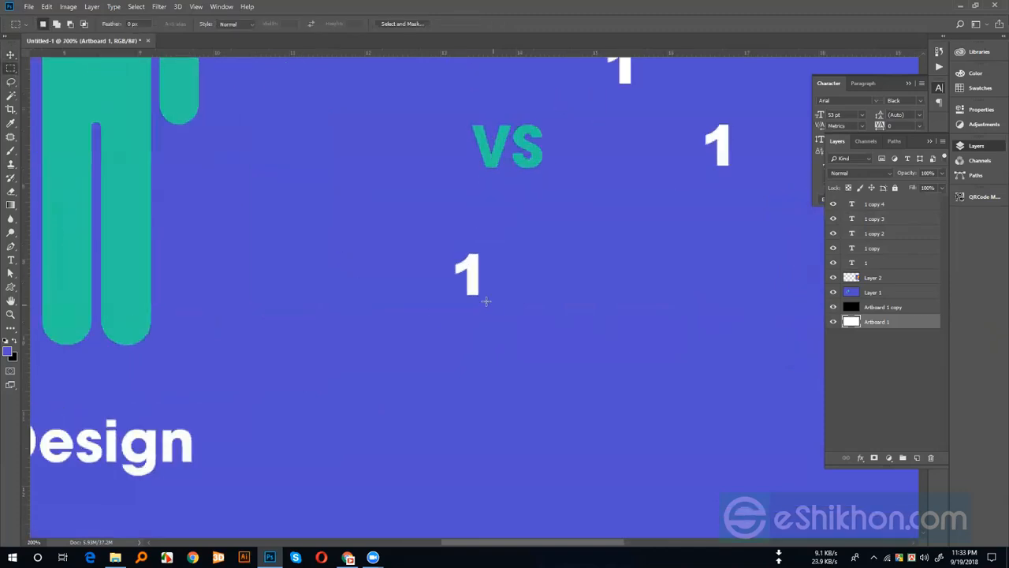
drag(478, 295, 454, 248)
key(ctrl+minus)
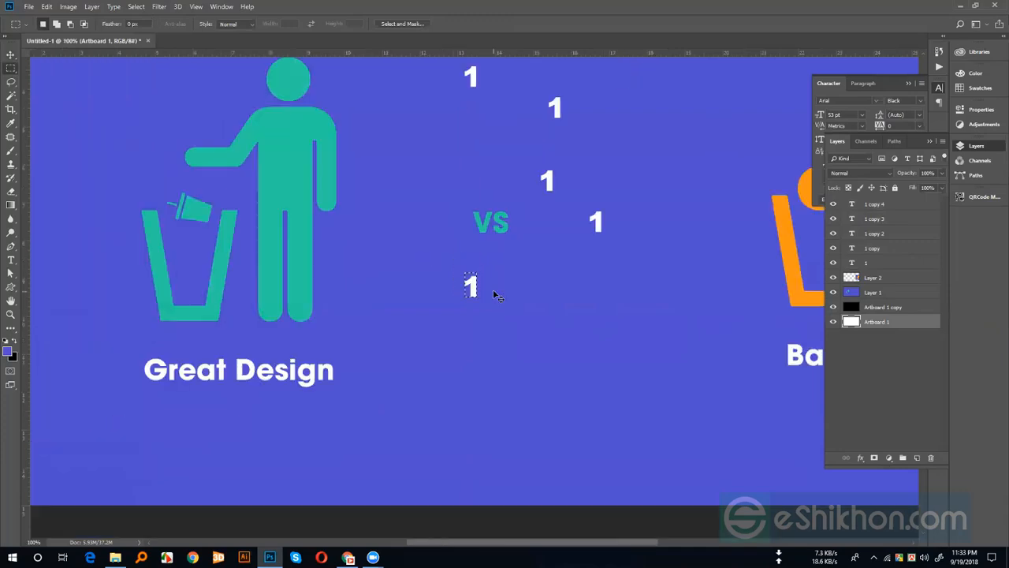
key(ctrl+minus)
key(ctrl+minus)
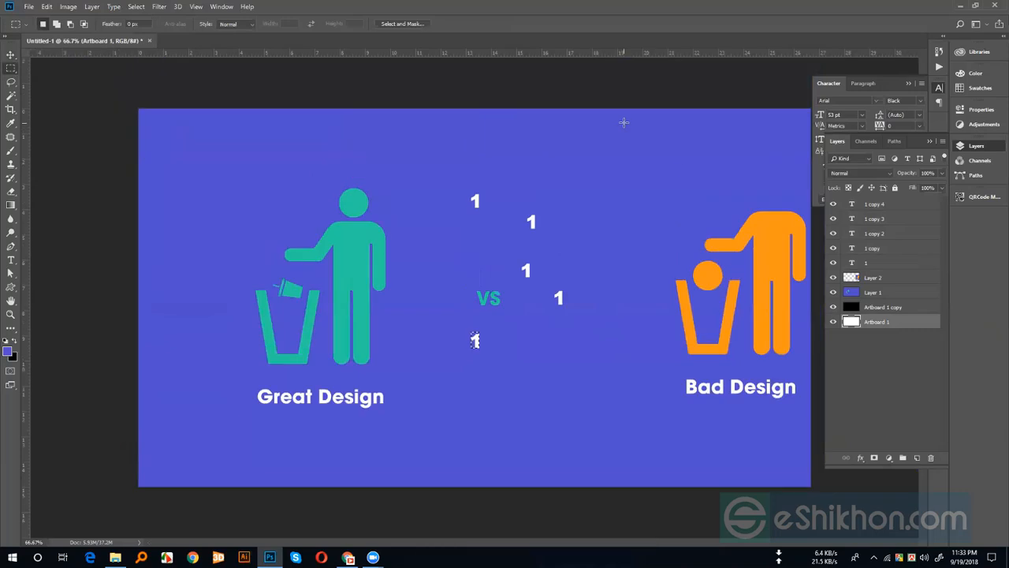
Align all five "1" layers, selected with Artboard 1, to the marquee's horizontal center, undoing and repeating it for comparison, and clear the selection
ctrl+click(882, 263)
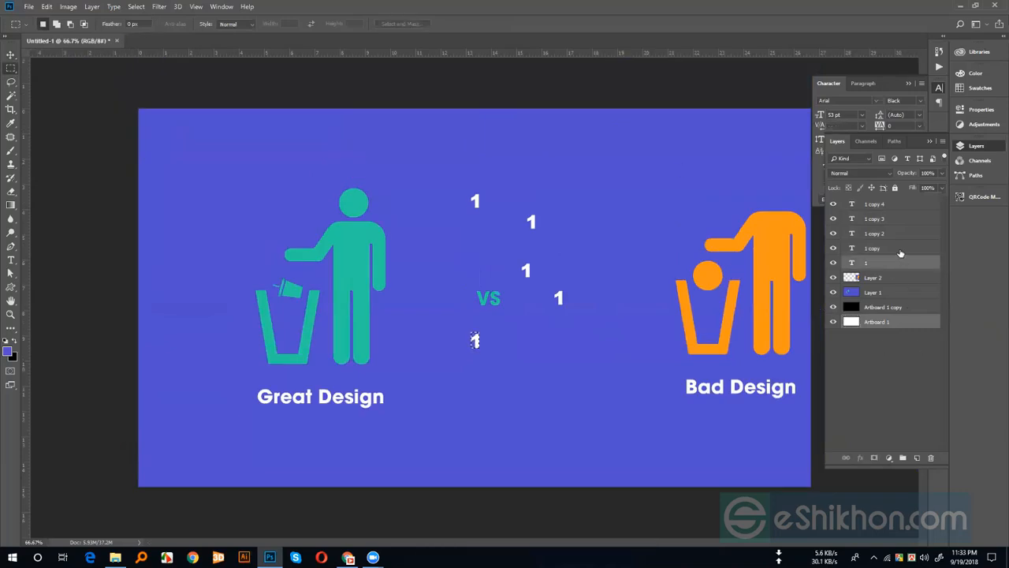
ctrl+click(887, 248)
ctrl+click(893, 233)
ctrl+click(899, 219)
ctrl+click(902, 205)
ctrl+click(902, 205)
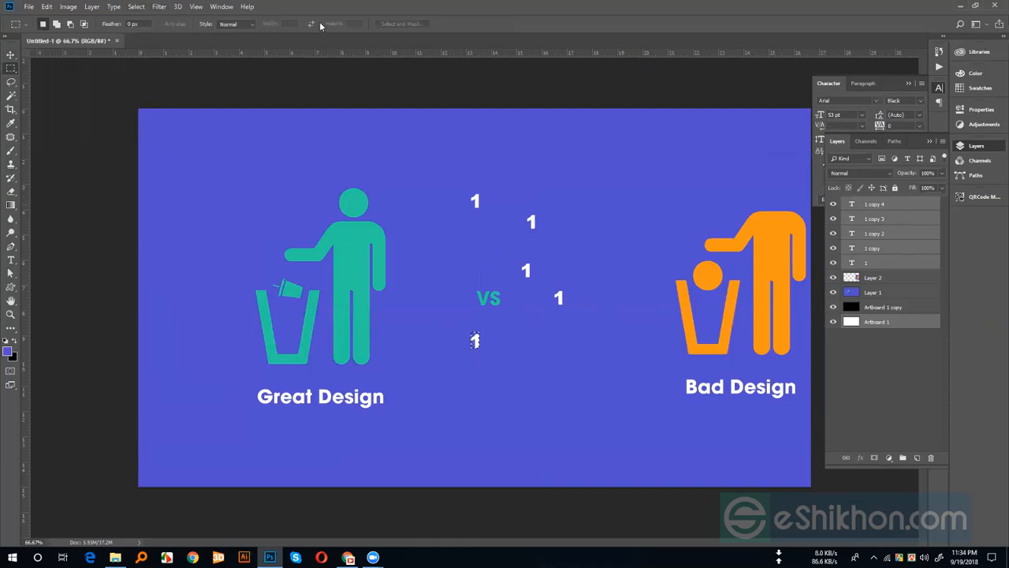
click(10, 56)
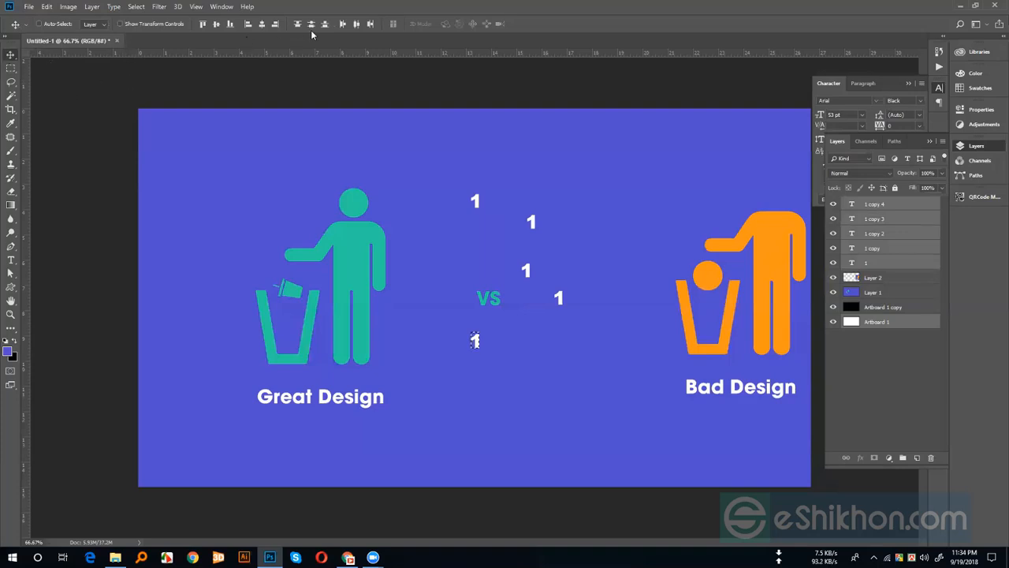
click(261, 26)
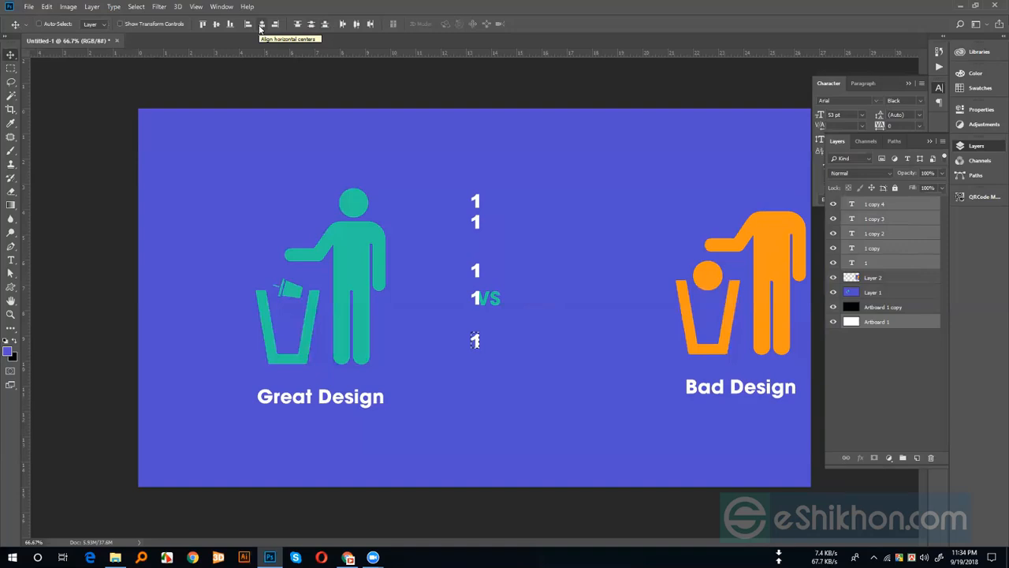
key(ctrl+z)
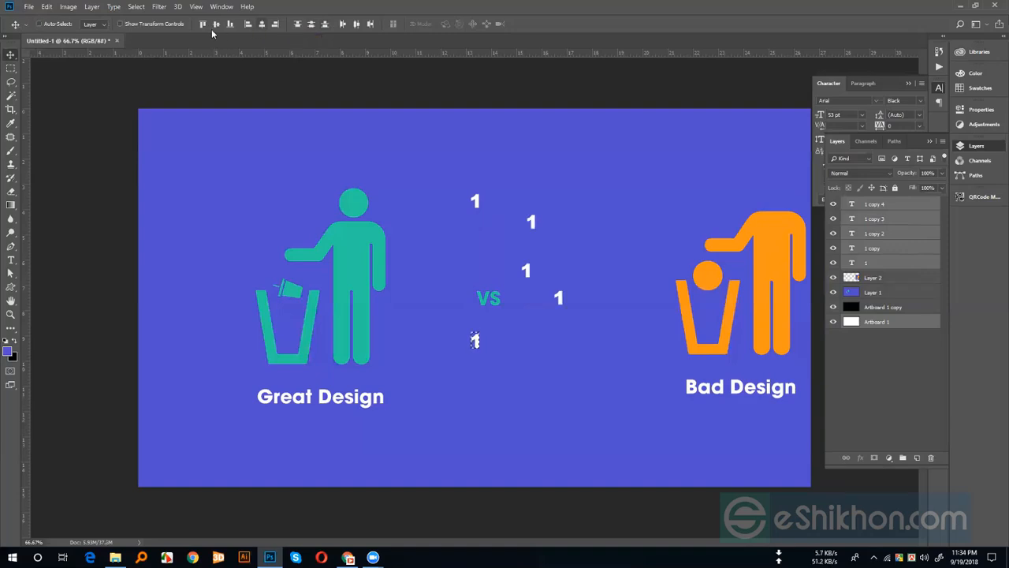
click(265, 26)
key(ctrl+z)
click(265, 26)
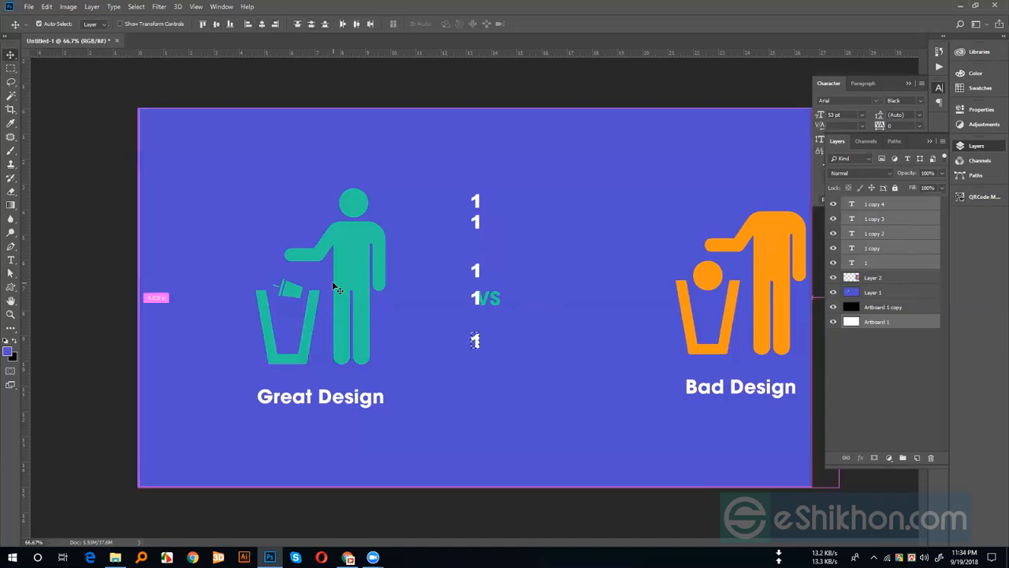
click(886, 368)
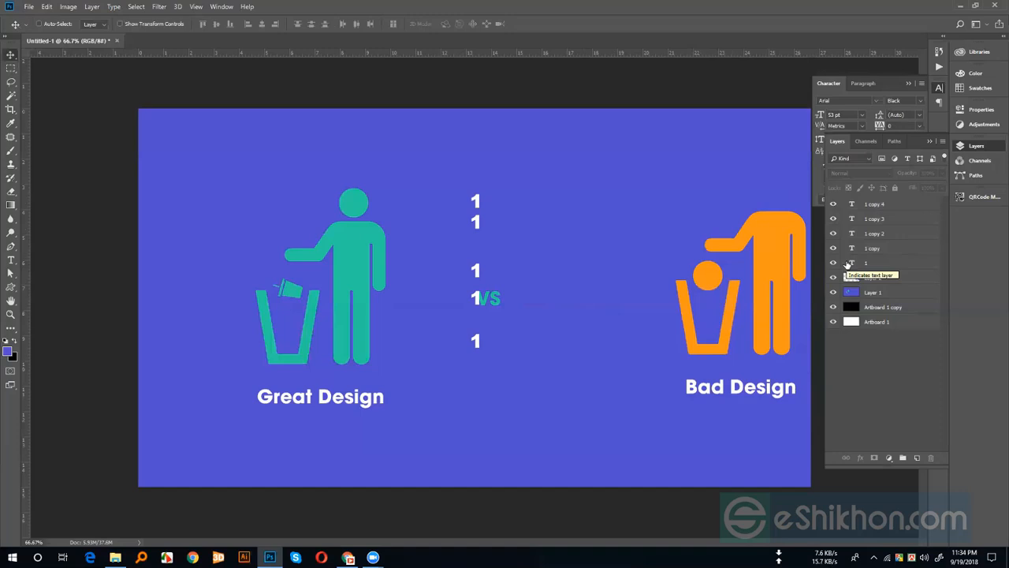
Open the Preferences dialog and review the Interface, Tools, History Log, File Handling, Export and Performance categories
click(47, 8)
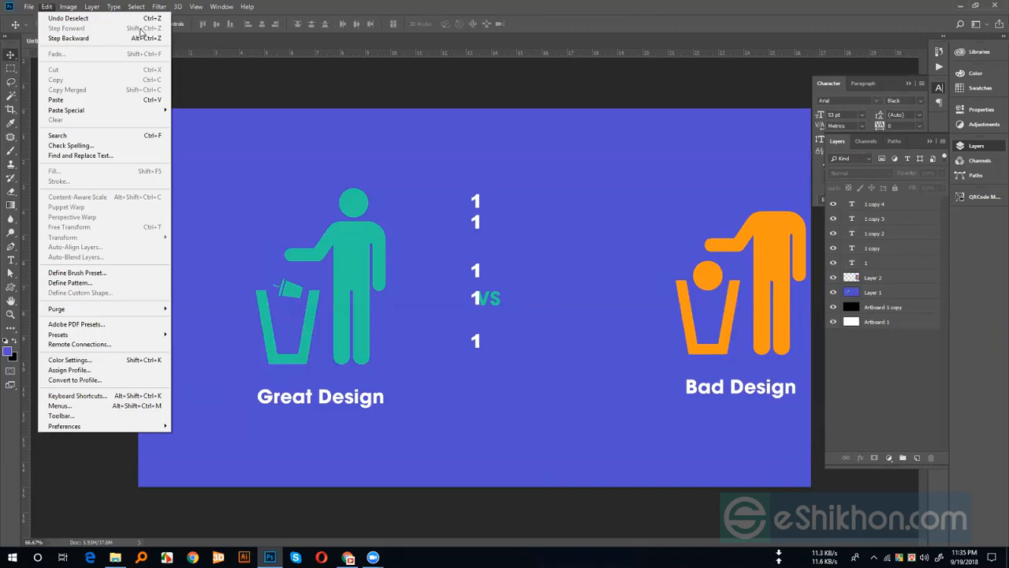
click(266, 179)
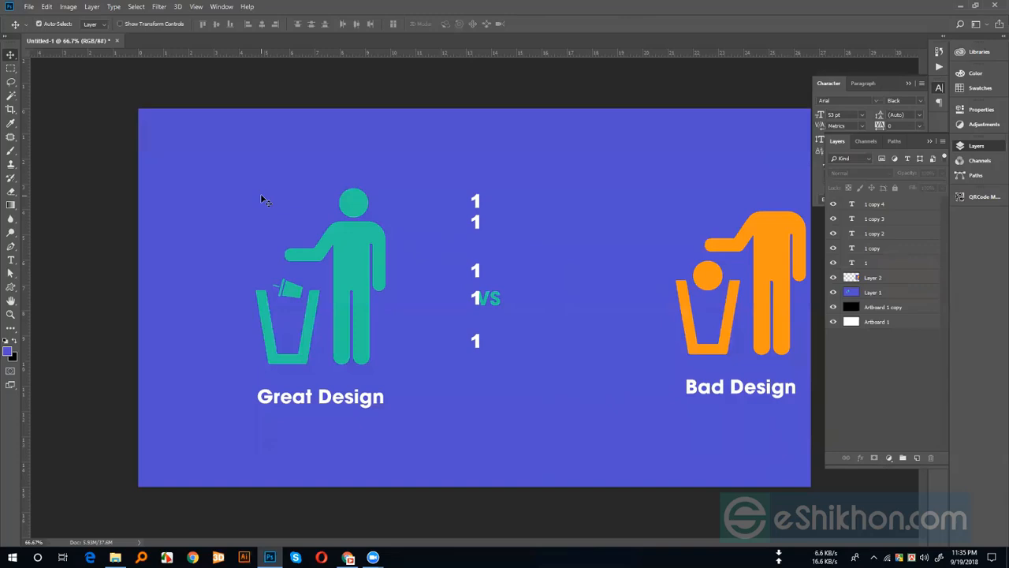
key(i)
key(ctrl+k)
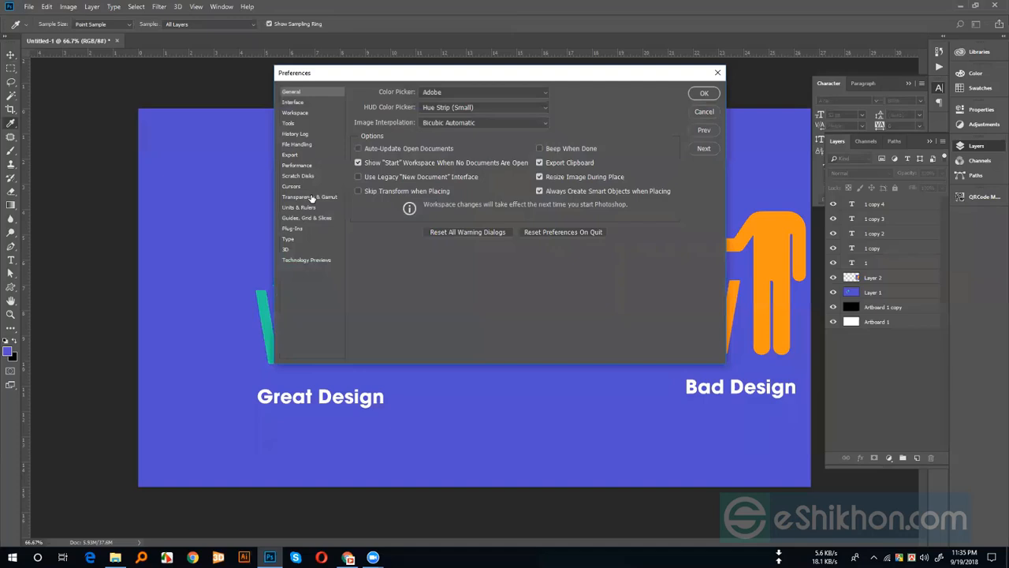
click(298, 103)
click(296, 122)
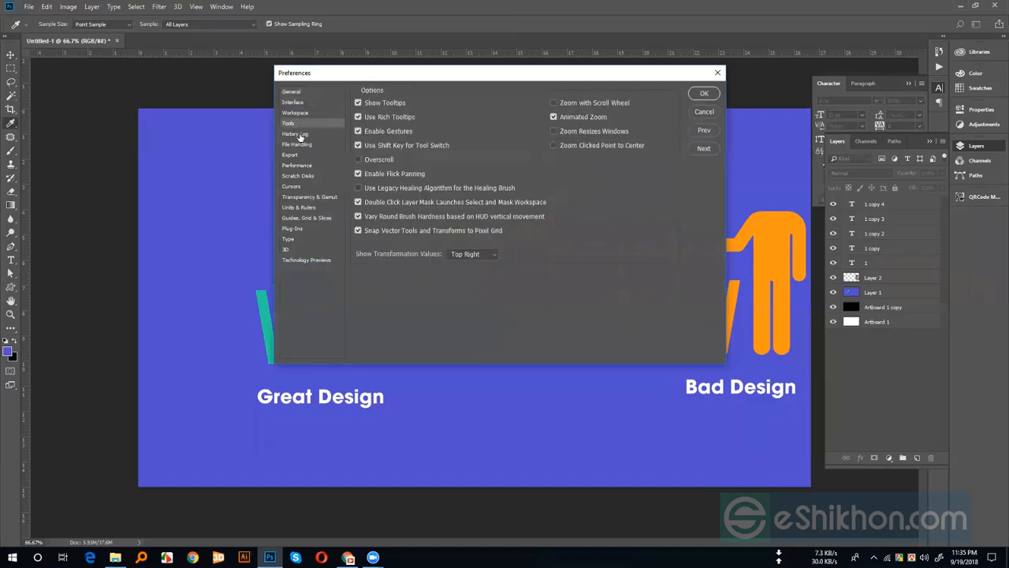
click(295, 134)
click(297, 144)
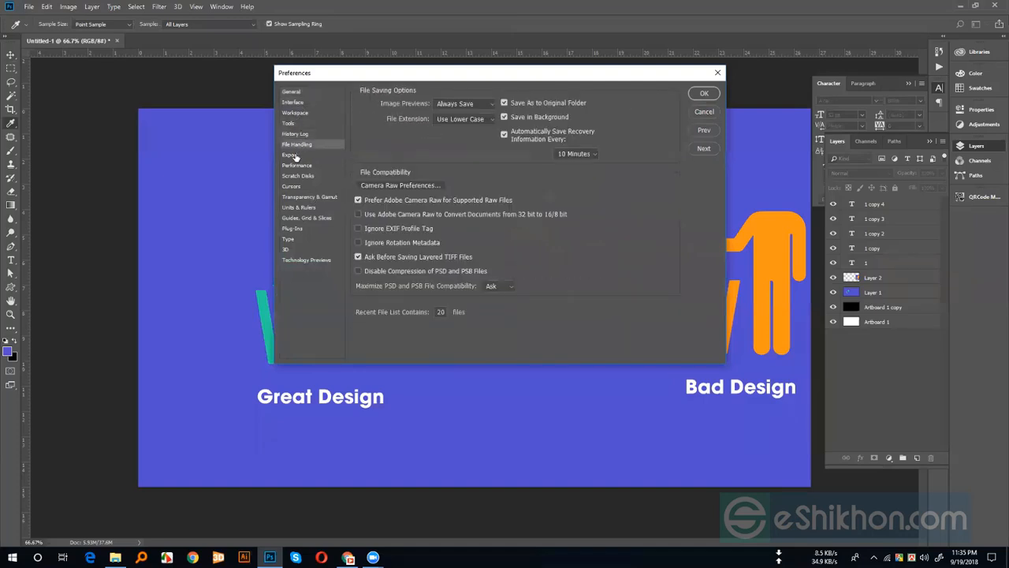
click(294, 155)
click(295, 166)
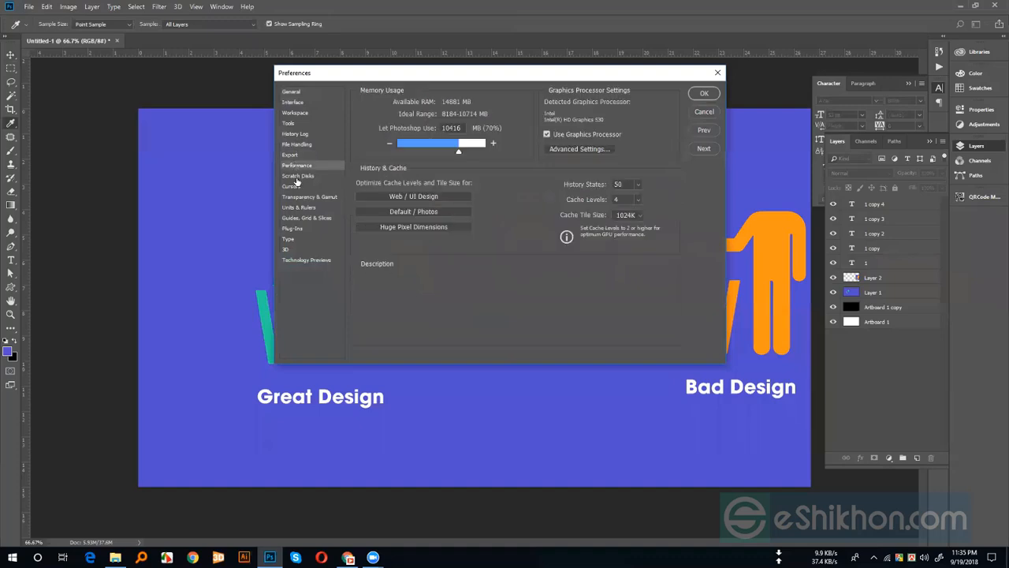
Review the Scratch Disks, Cursors, Transparency & Gamut, Units & Rulers, Guides, Grid & Slices, Plug-Ins, Type, 3D and Technology Previews preferences
click(296, 175)
click(295, 187)
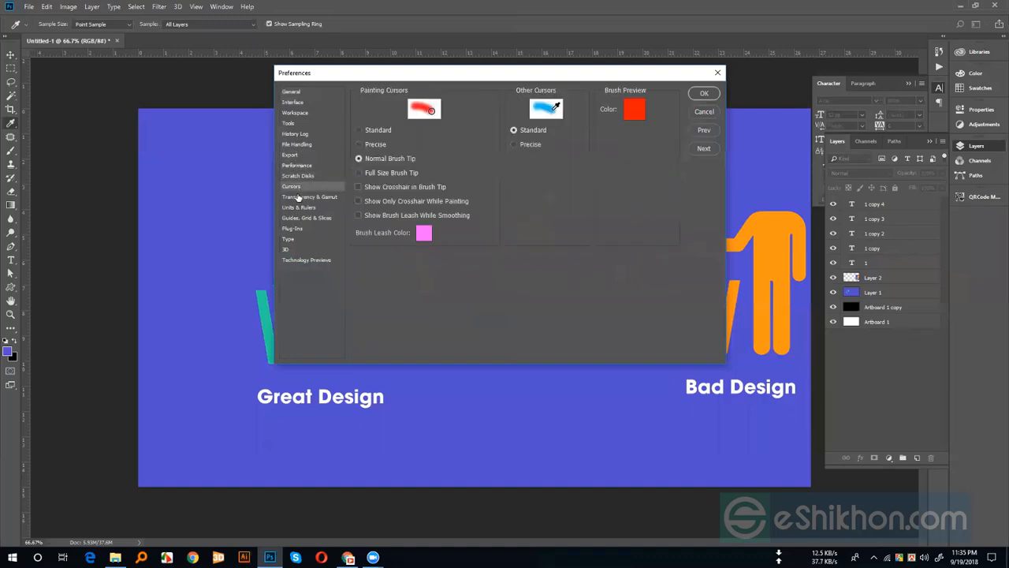
click(298, 197)
click(299, 208)
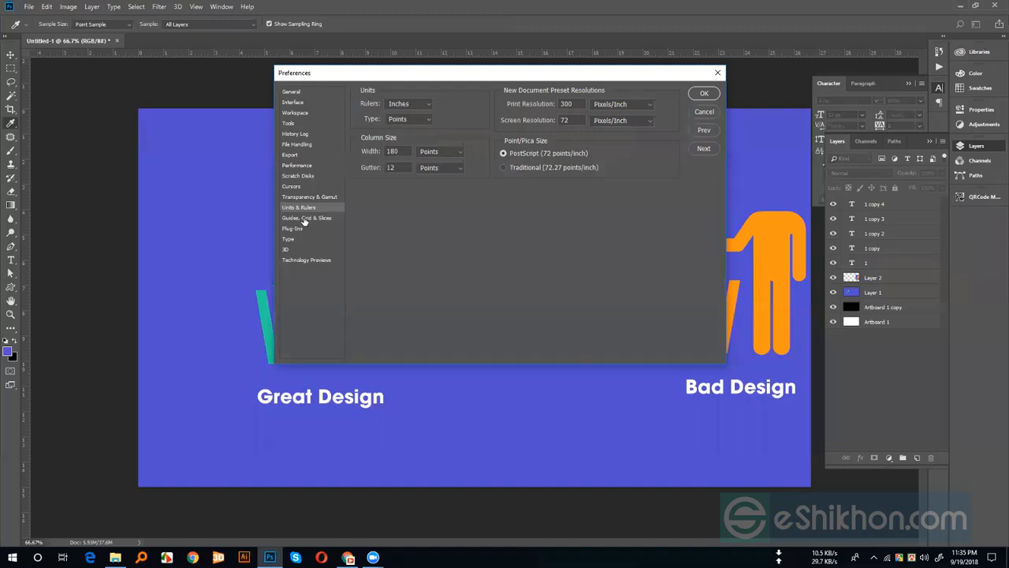
click(304, 220)
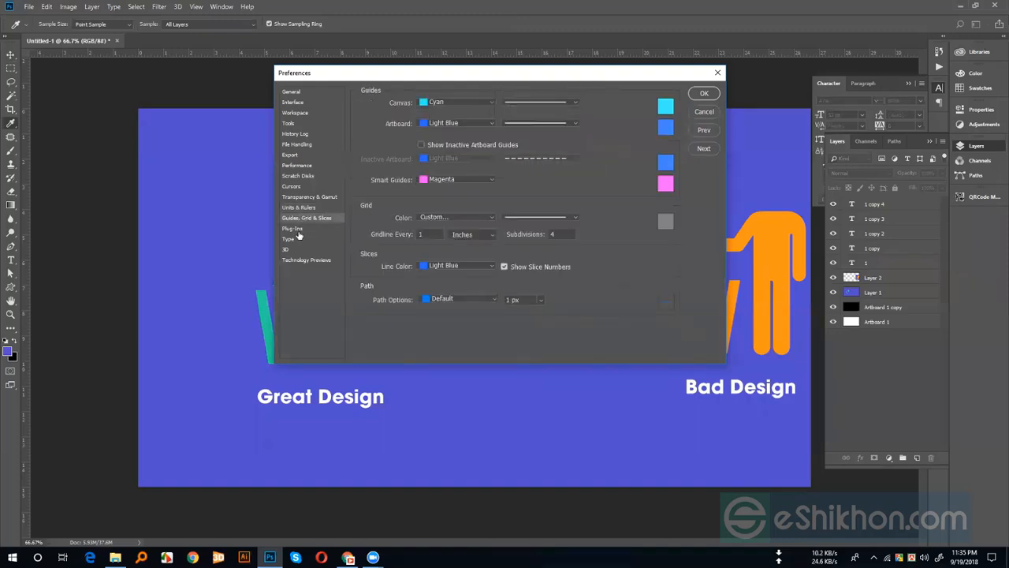
click(300, 231)
click(290, 239)
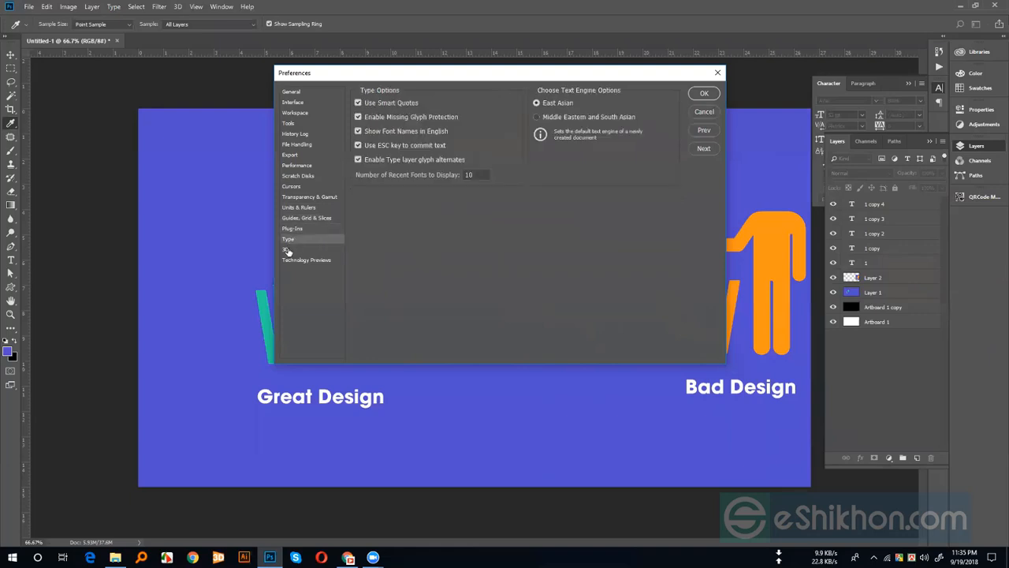
click(287, 250)
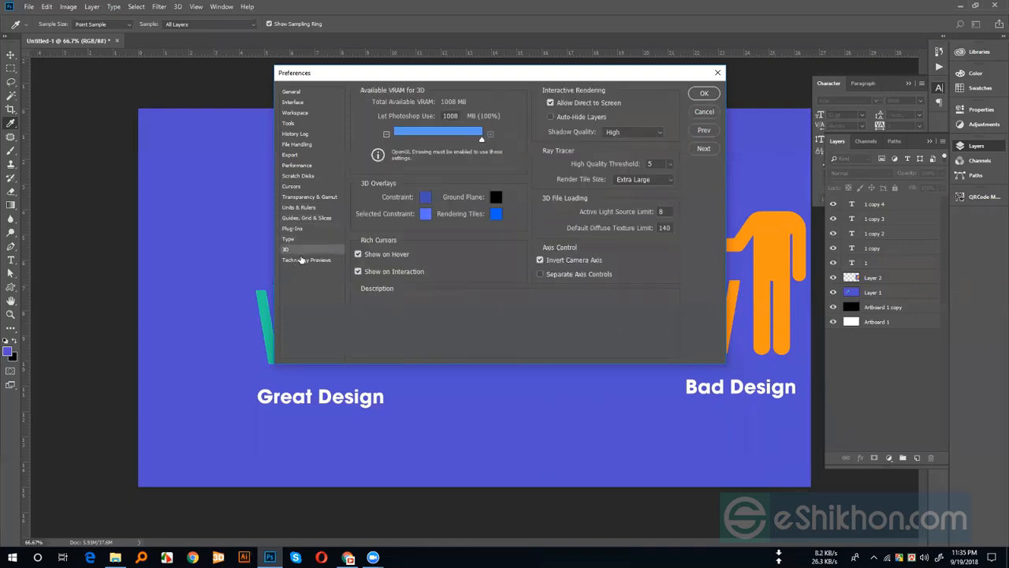
click(301, 260)
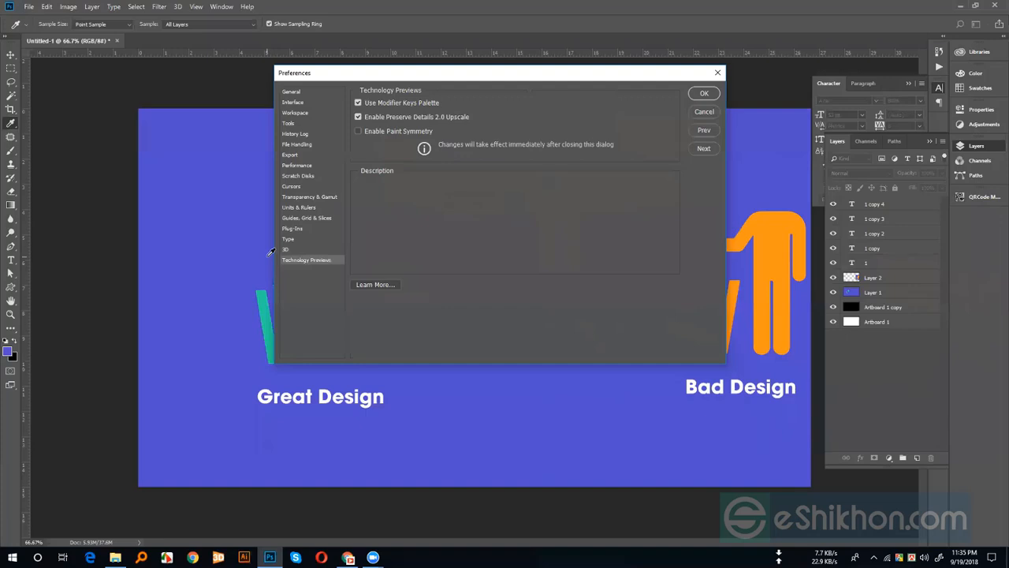
Review the General, Interface, Tools, History Log, File Handling and Export preferences, moving the dialog clear of the orange artwork
click(290, 94)
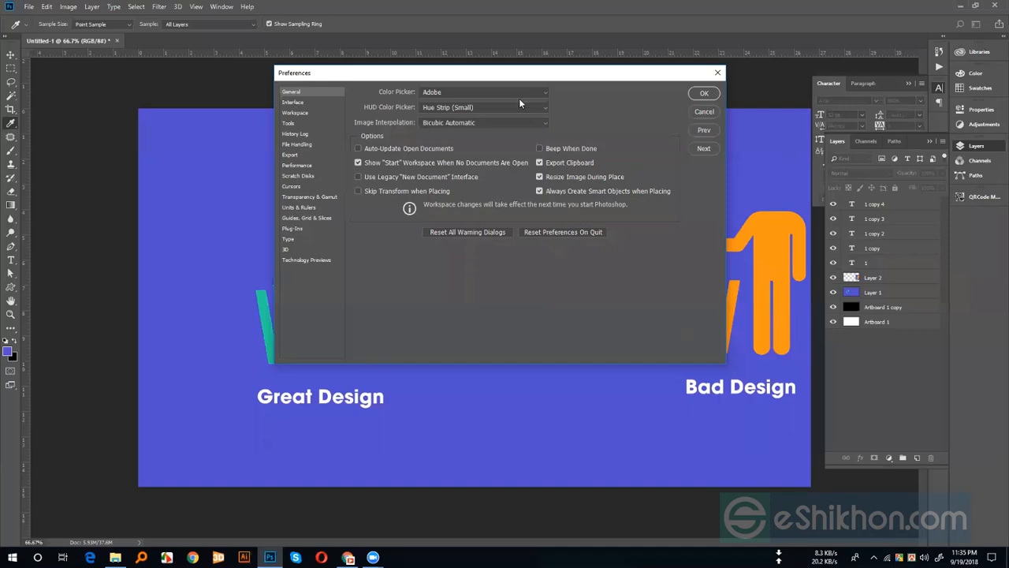
click(810, 33)
drag(344, 75, 257, 74)
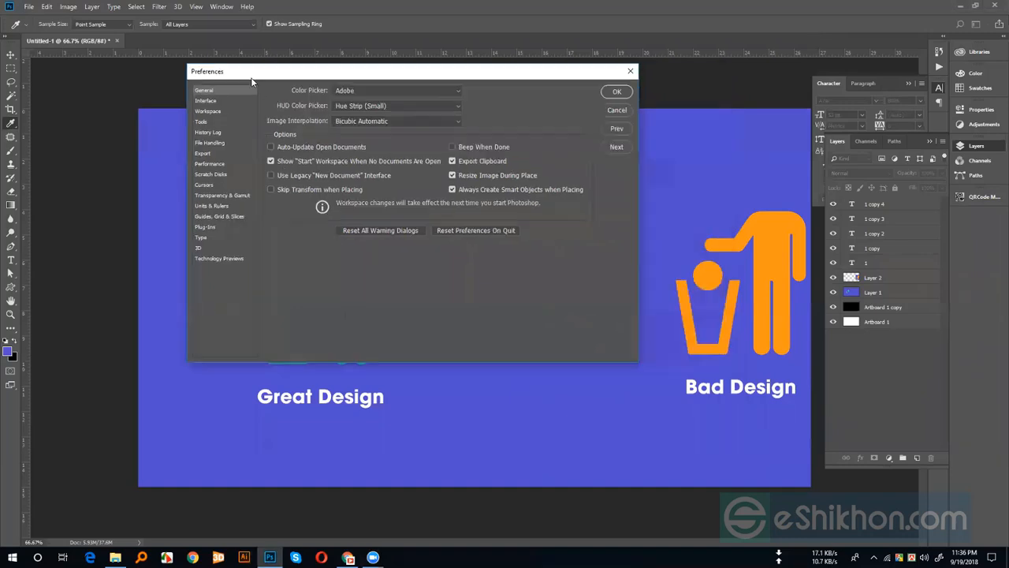
click(214, 100)
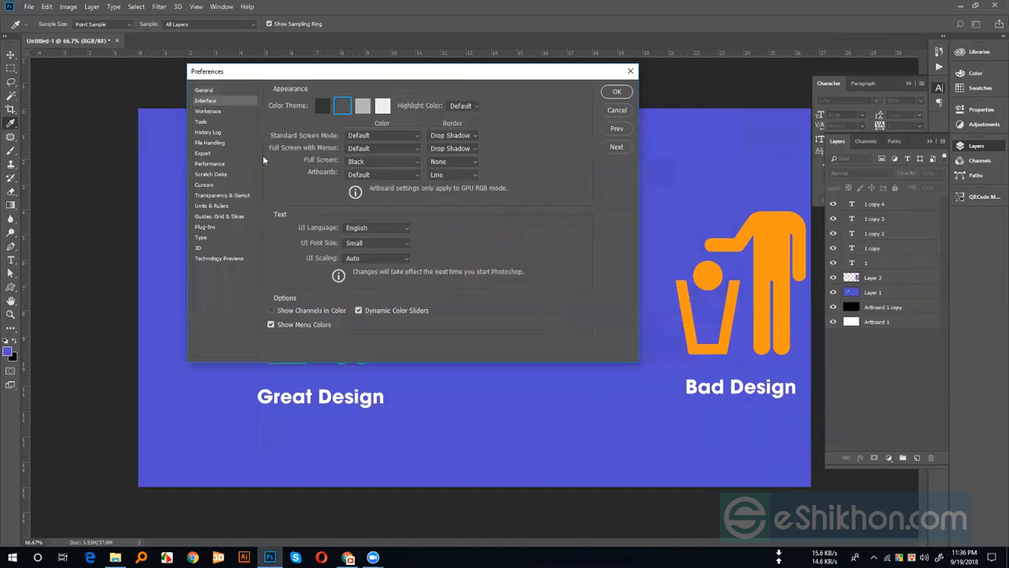
click(213, 122)
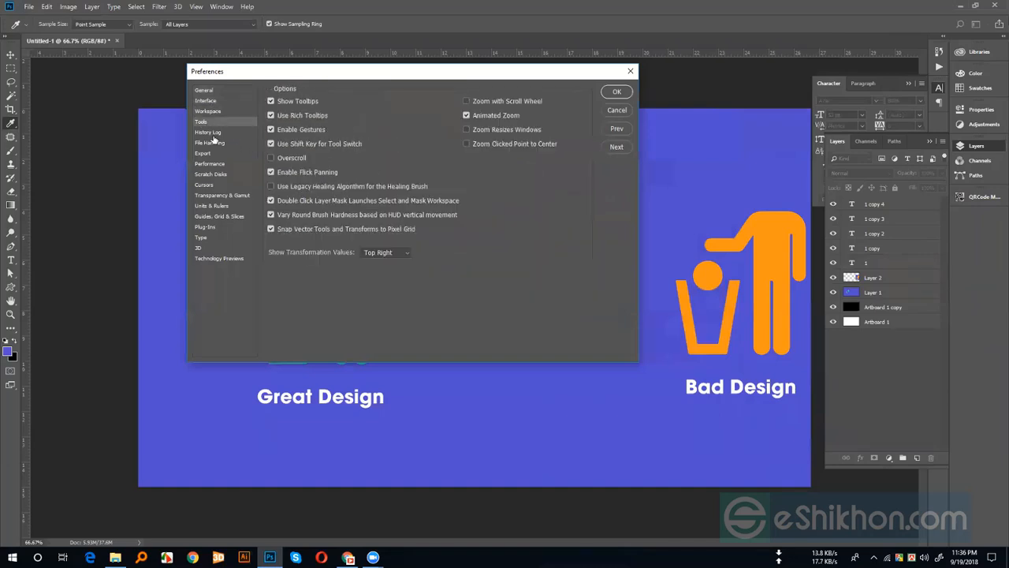
click(209, 132)
click(210, 143)
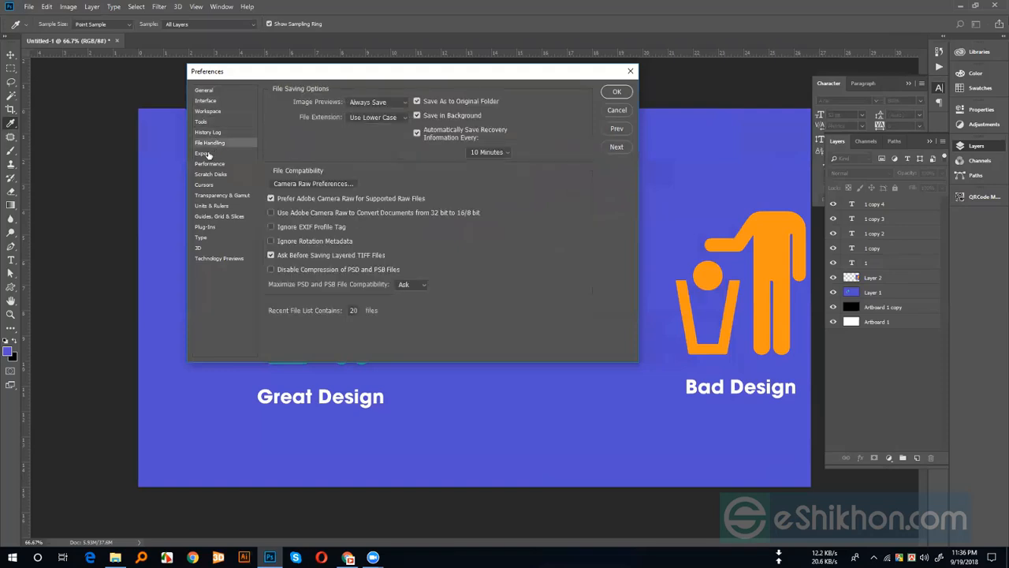
click(207, 154)
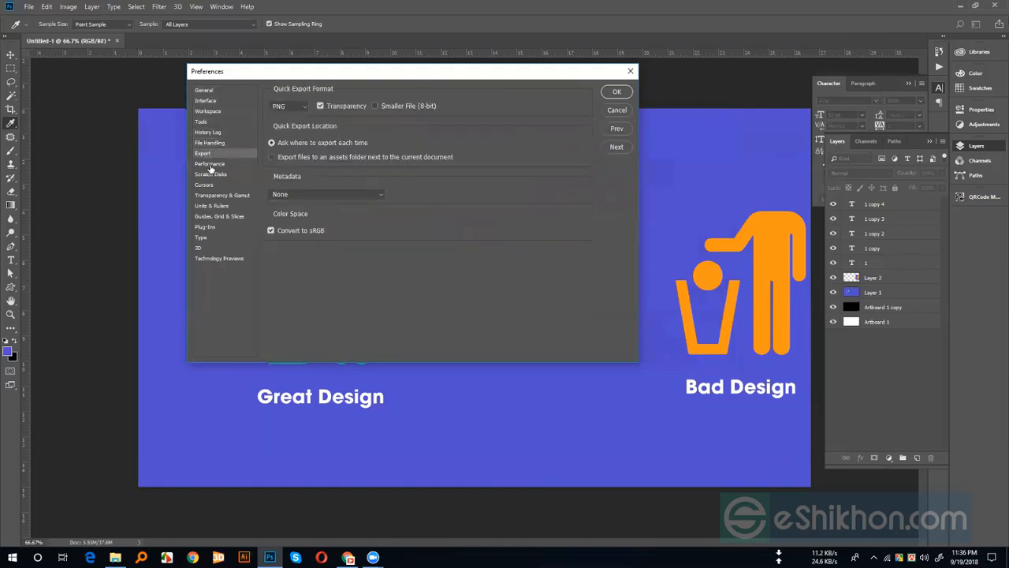
Review the Performance, Scratch Disks, Transparency & Gamut, Units & Rulers and Technology Previews preferences, and close the dialog without applying changes
click(209, 164)
click(212, 175)
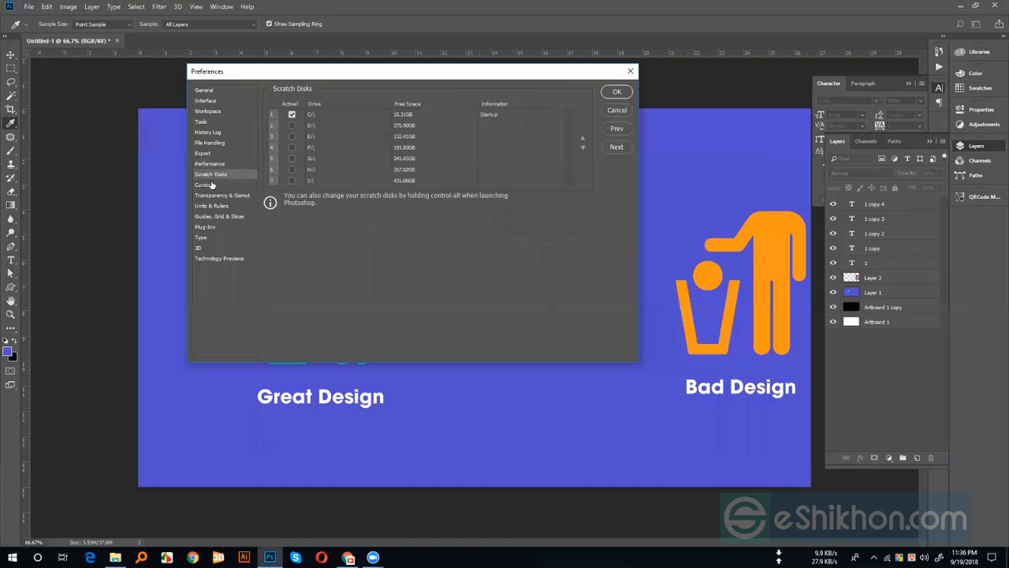
click(212, 195)
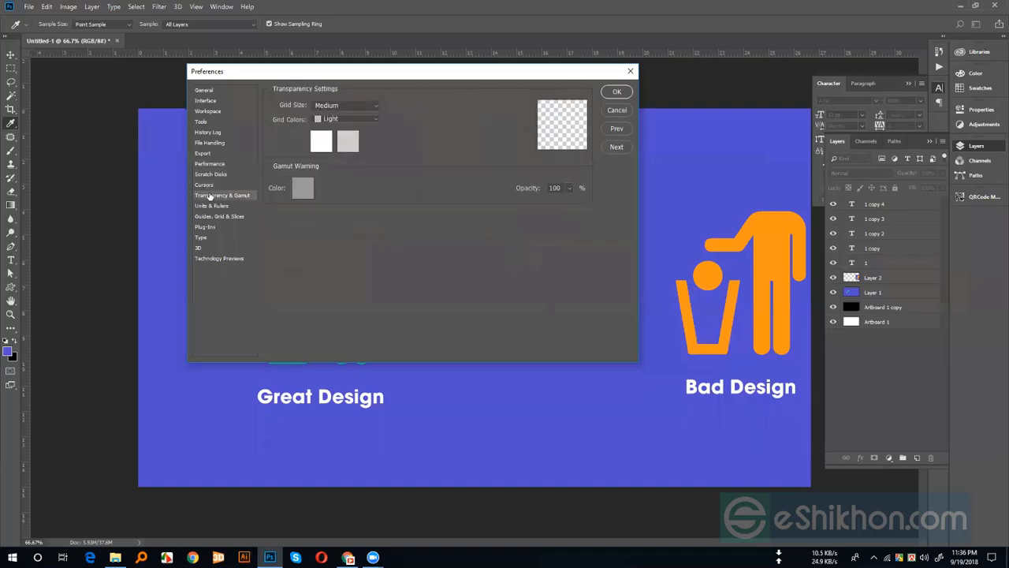
click(212, 206)
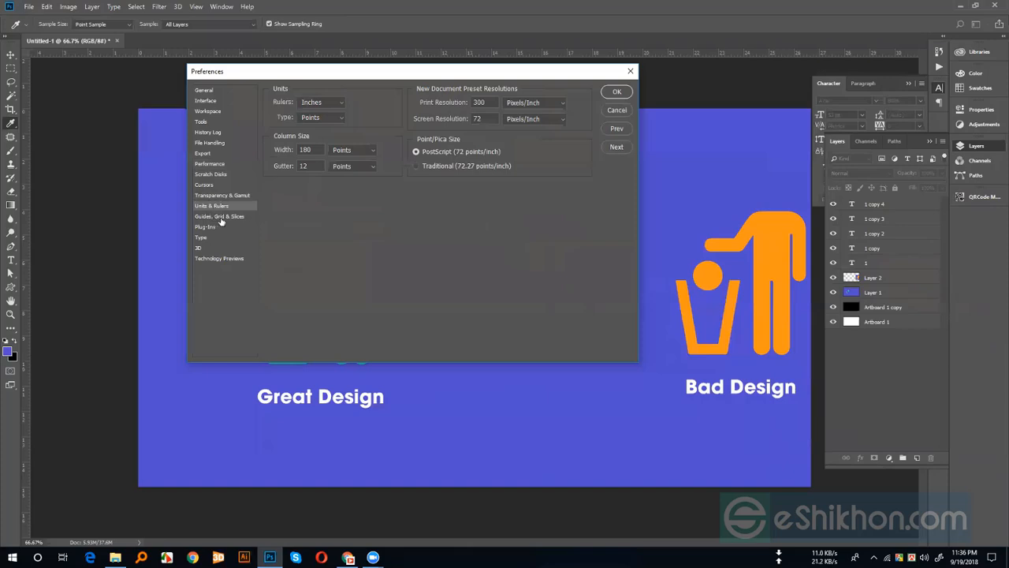
click(220, 262)
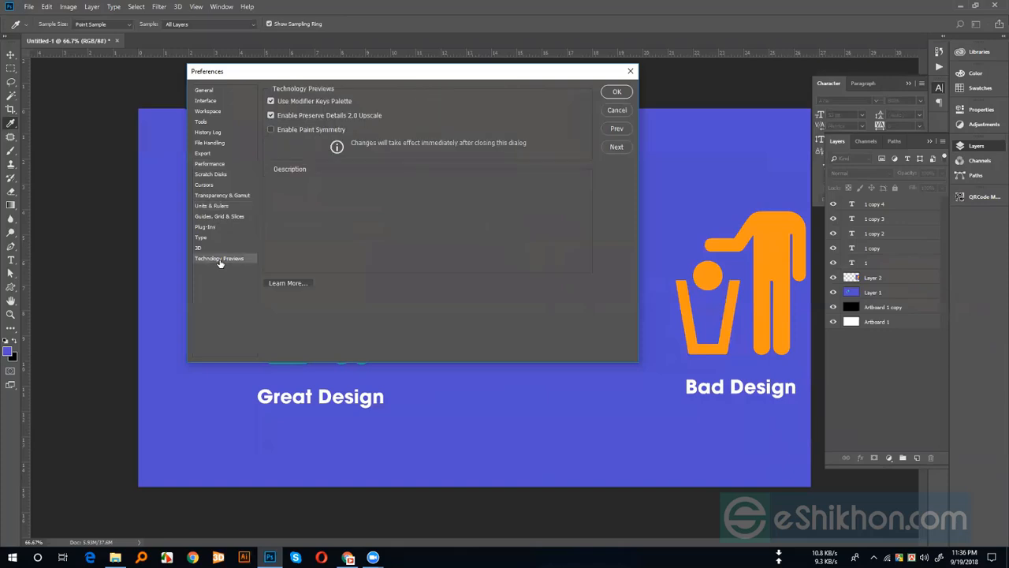
click(605, 109)
Activate the Move tool, fit the document on screen and collapse the Character panel
key(v)
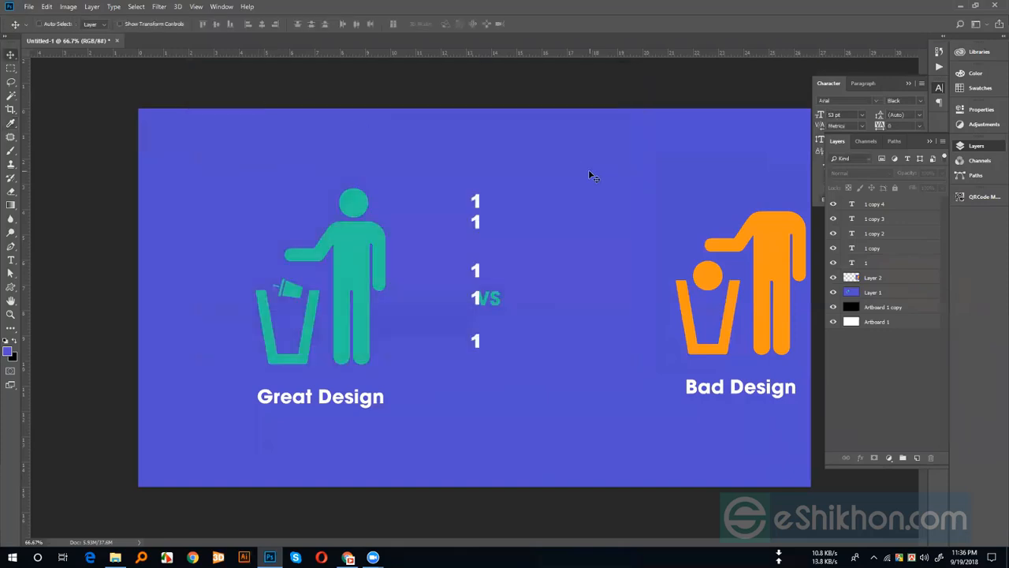
key(ctrl+0)
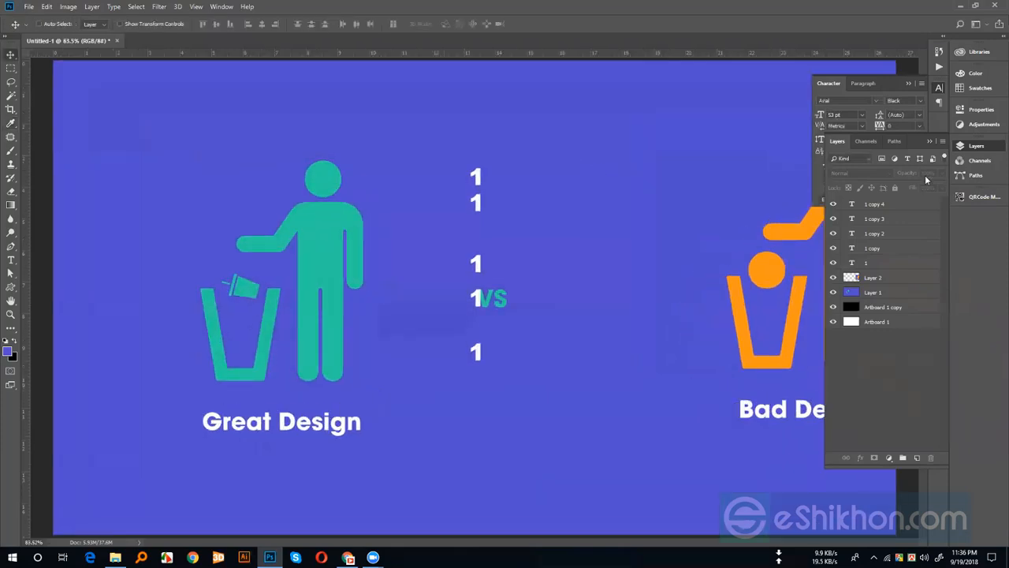
click(910, 85)
click(600, 175)
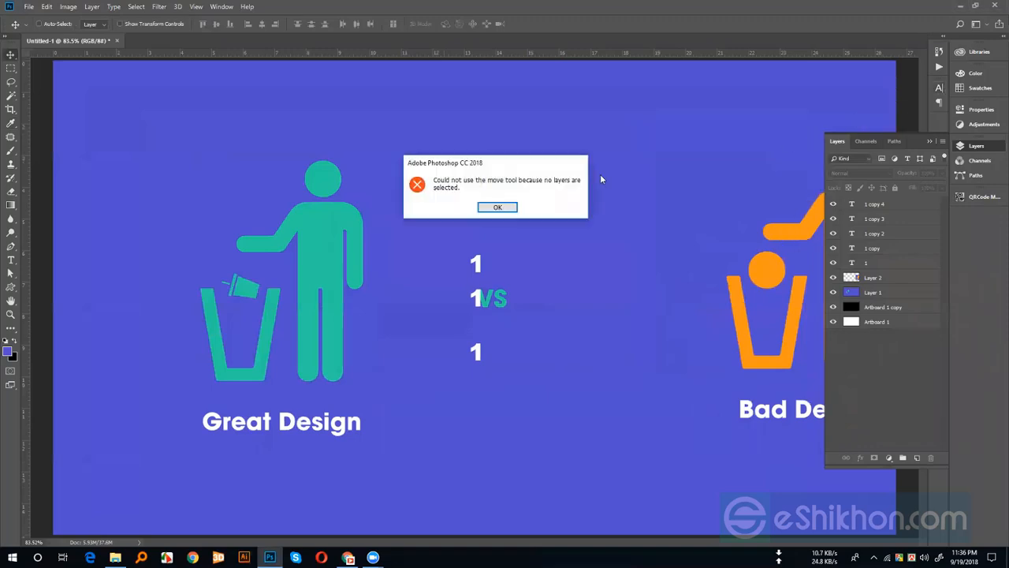
click(480, 209)
click(683, 244)
click(498, 207)
Select all five "1" text layers and distribute them vertically by their top edges
click(891, 205)
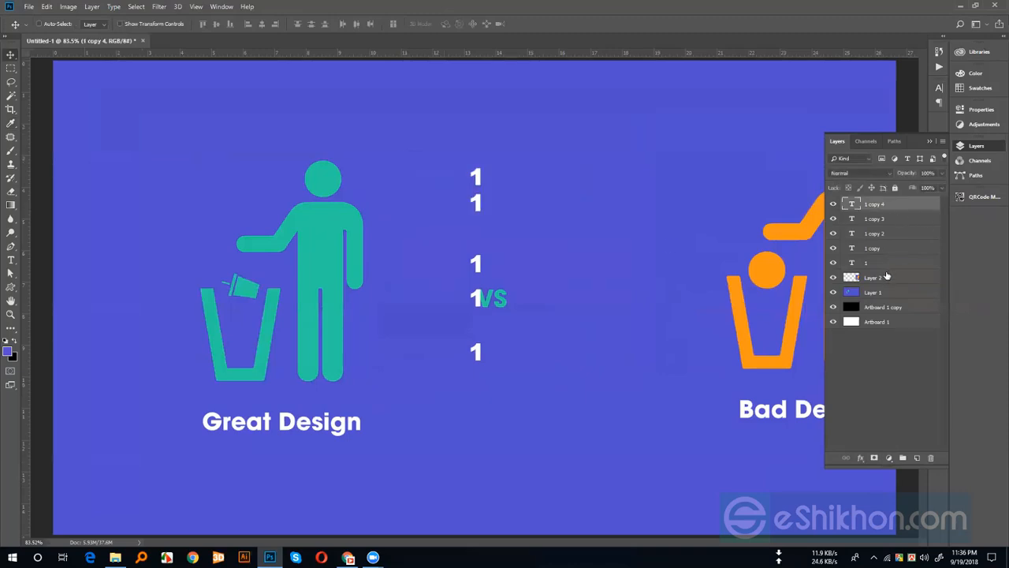
key(ctrl+minus)
key(ctrl+0)
shift+click(874, 263)
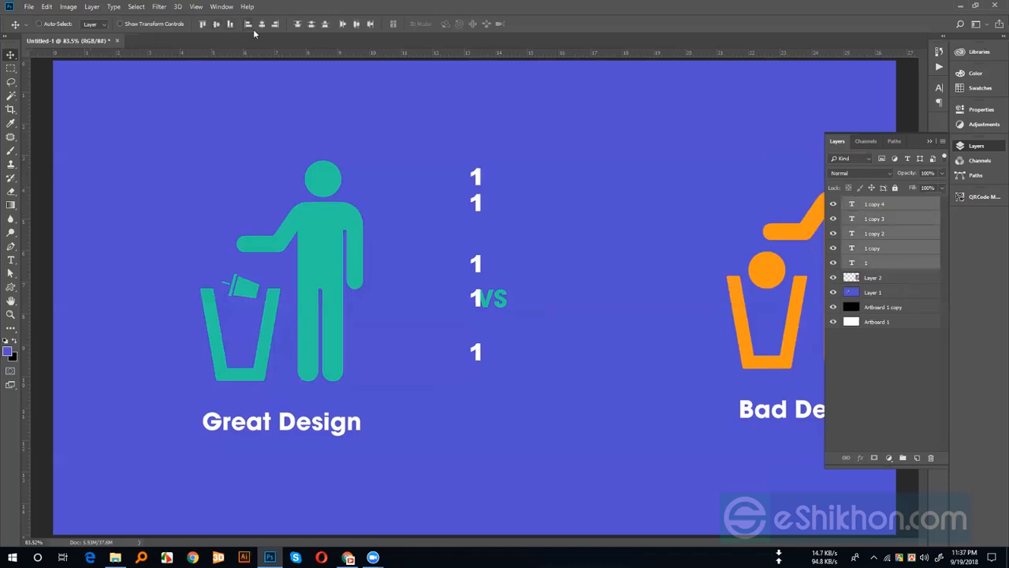
click(300, 25)
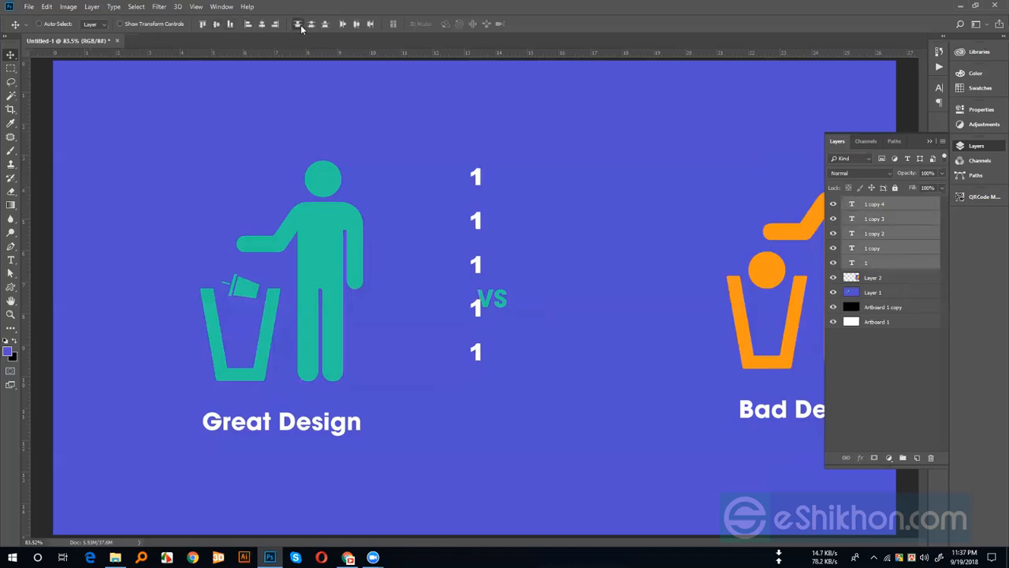
Align the five "1" layers by vertical centers, and shift only the original "1" layer slightly to the left of the stack
click(217, 25)
click(887, 376)
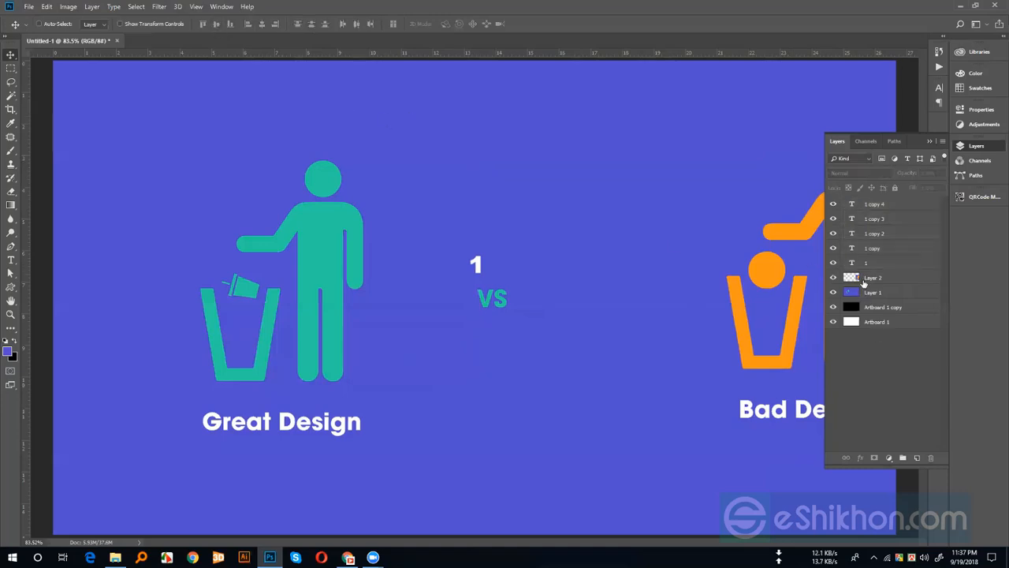
click(861, 264)
drag(476, 266, 457, 269)
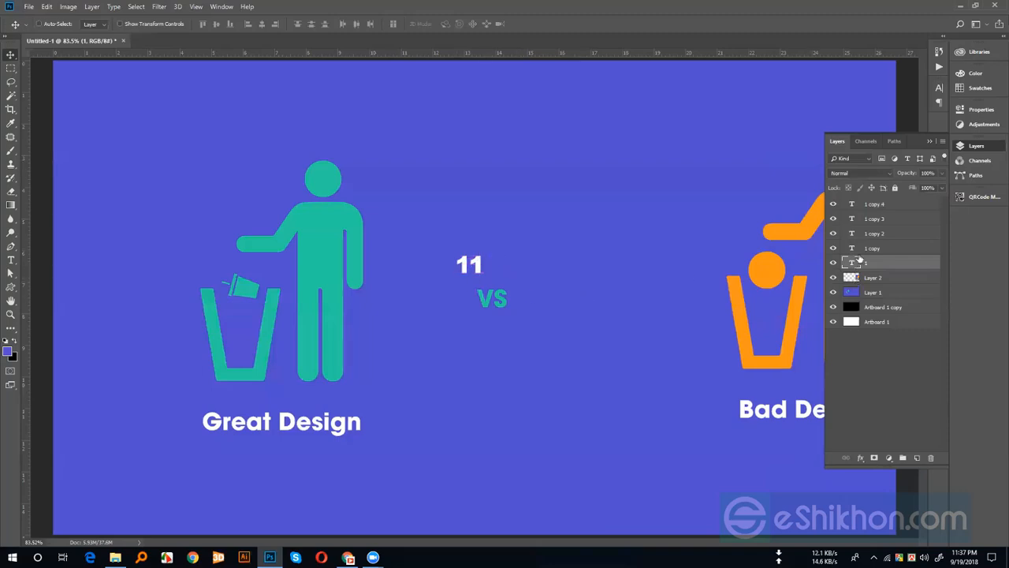
Try distributing all five "1" layers by their left edges, undo it and clear the layer selection
shift+click(875, 204)
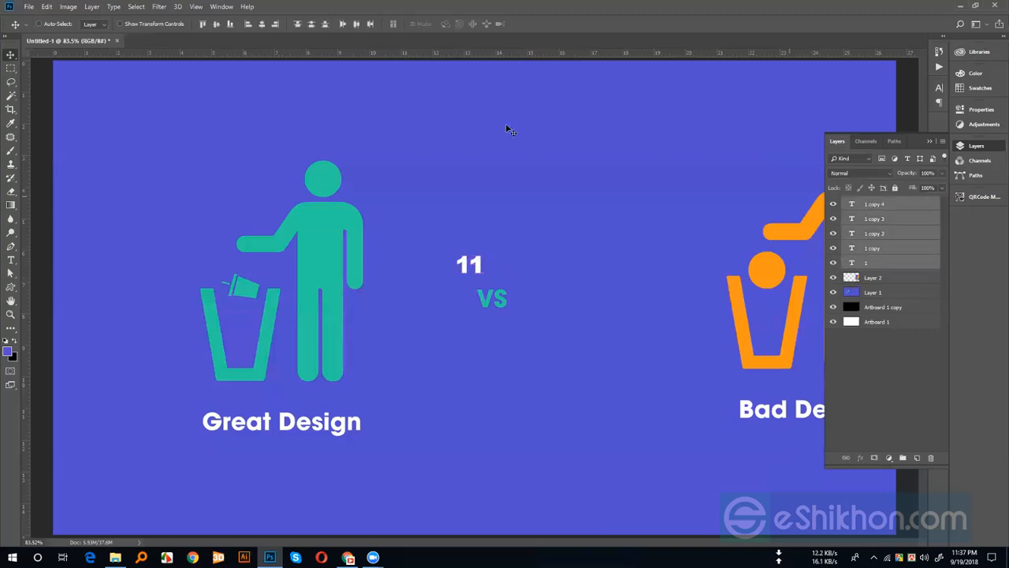
click(342, 24)
key(ctrl+z)
click(899, 406)
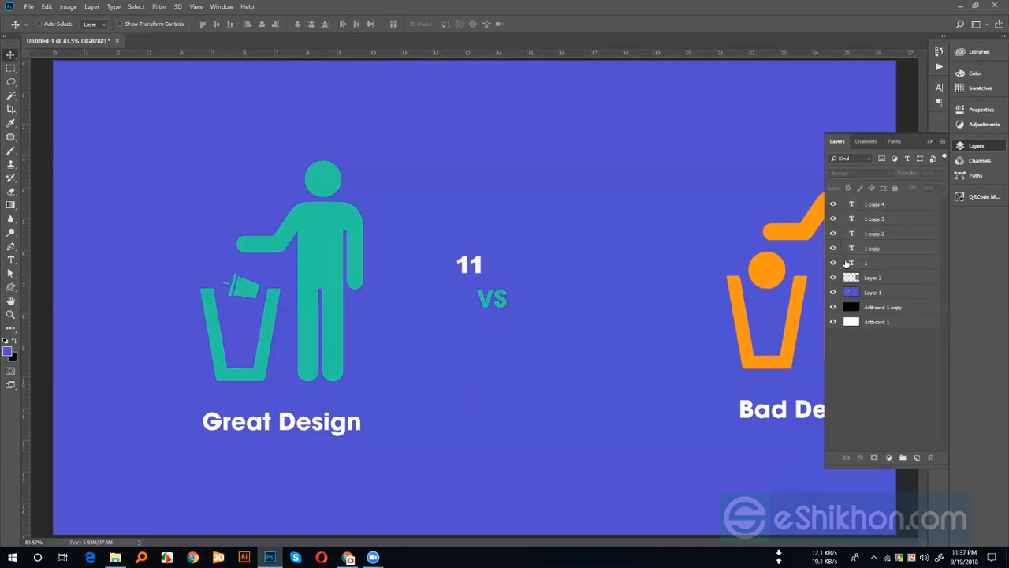
Reselect the five "1" layers to compare distributing by left edges with distributing by horizontal centers, and deselect them
click(874, 263)
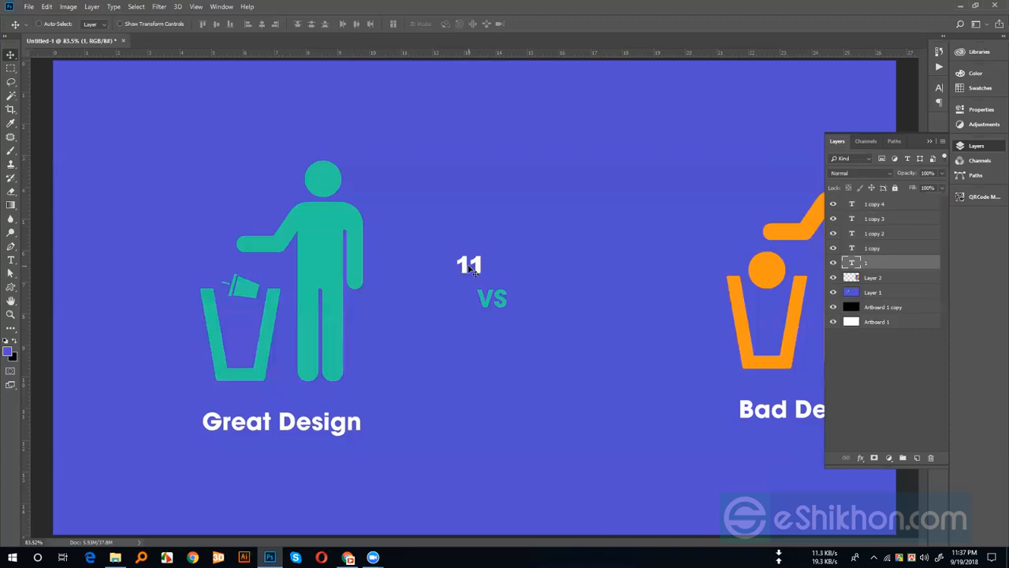
shift+click(878, 207)
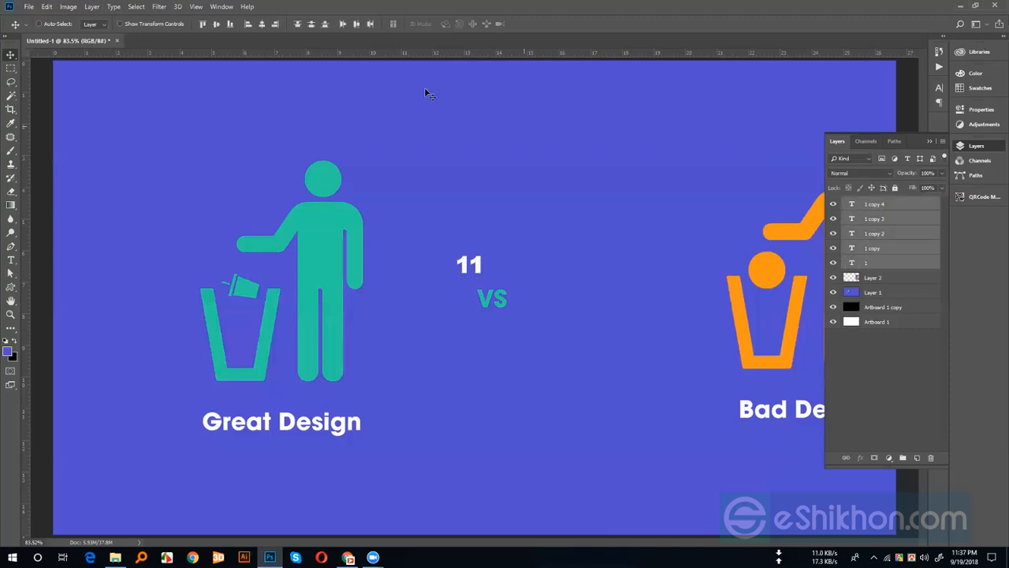
click(343, 25)
key(ctrl+z)
click(357, 24)
click(507, 276)
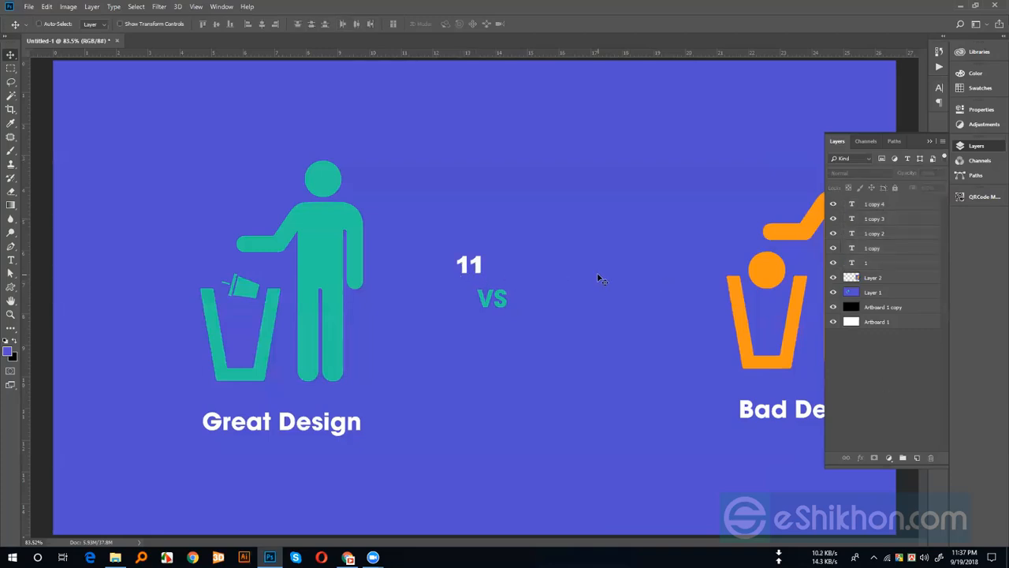
Move the original "1" layer left onto the green figure and distribute all five "1" layers horizontally by their left edges
click(863, 265)
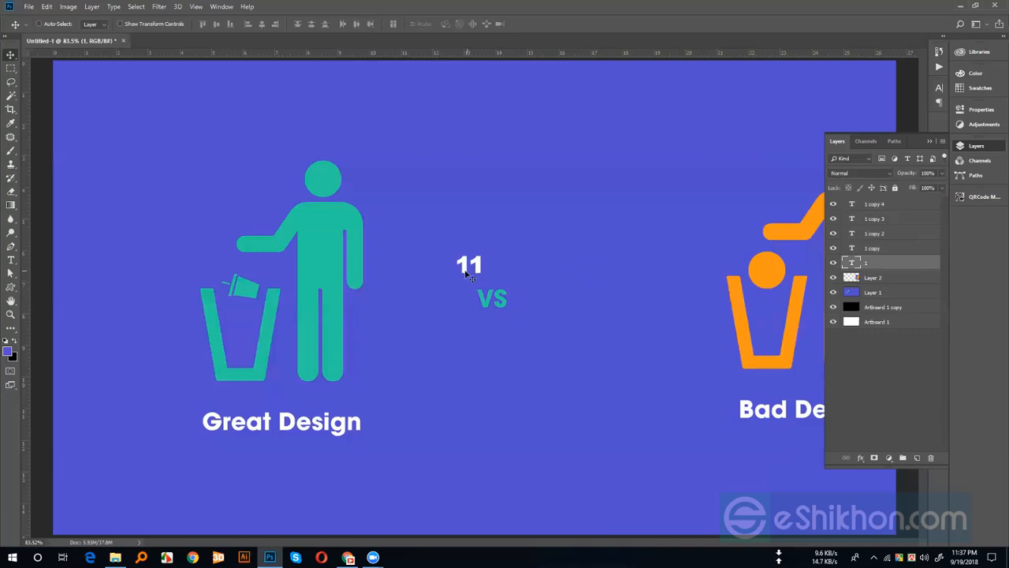
drag(471, 276, 341, 269)
ctrl+click(885, 207)
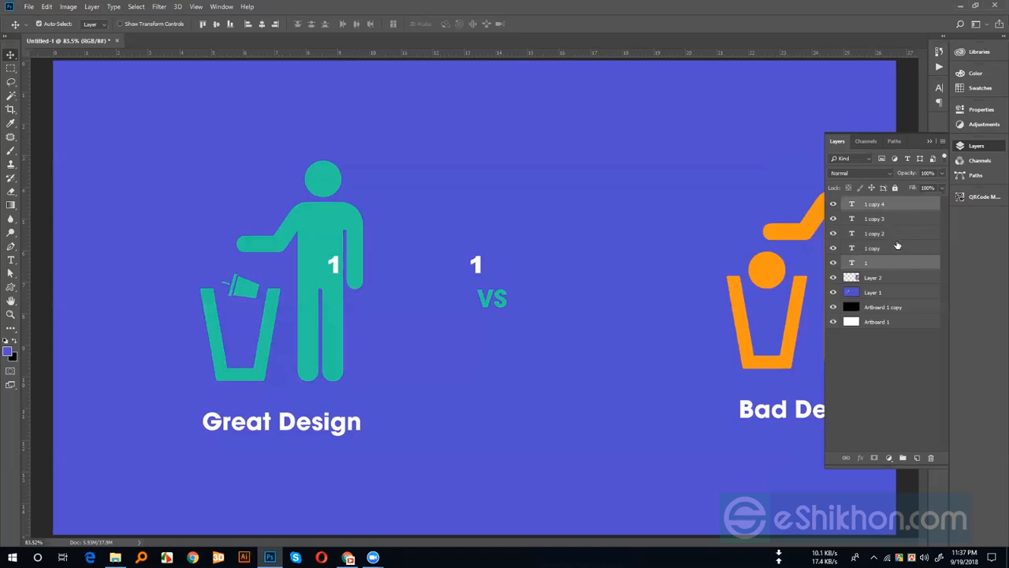
ctrl+click(897, 247)
ctrl+click(897, 233)
ctrl+click(896, 220)
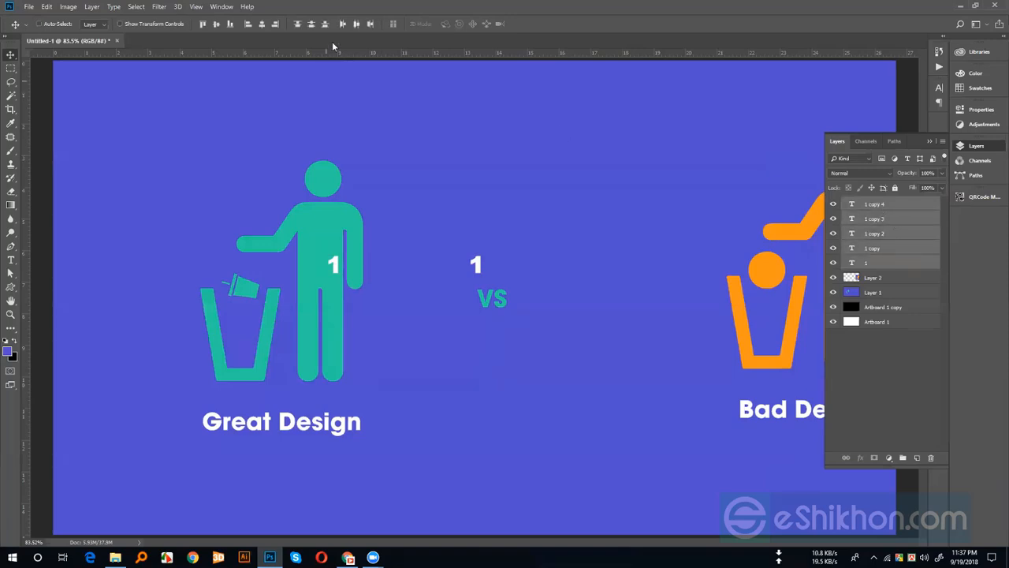
click(343, 24)
Move the row of five "1" layers directly beneath the "VS" text and nudge it slightly left
drag(404, 276, 484, 354)
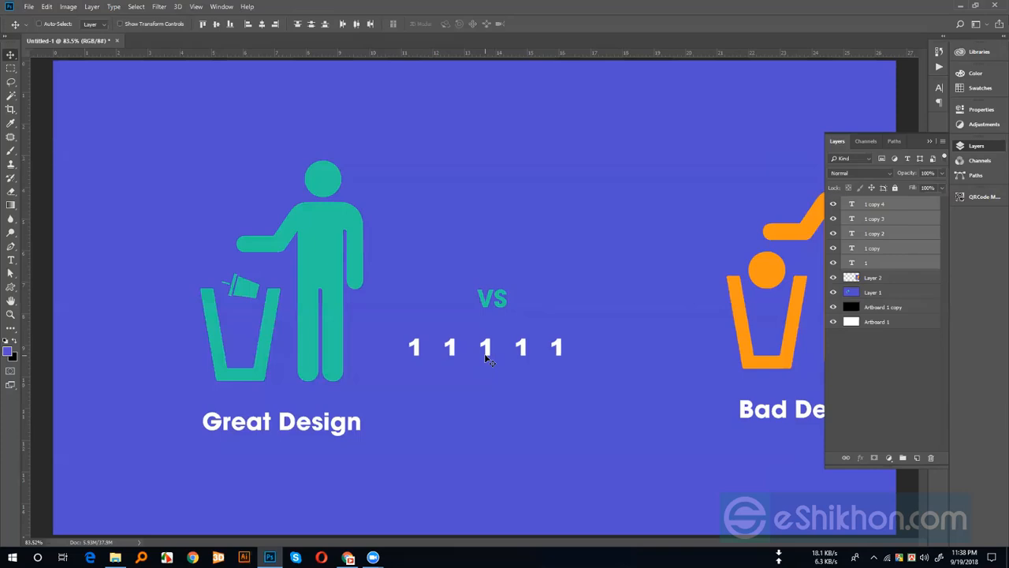
click(487, 358)
key(ctrl+minus)
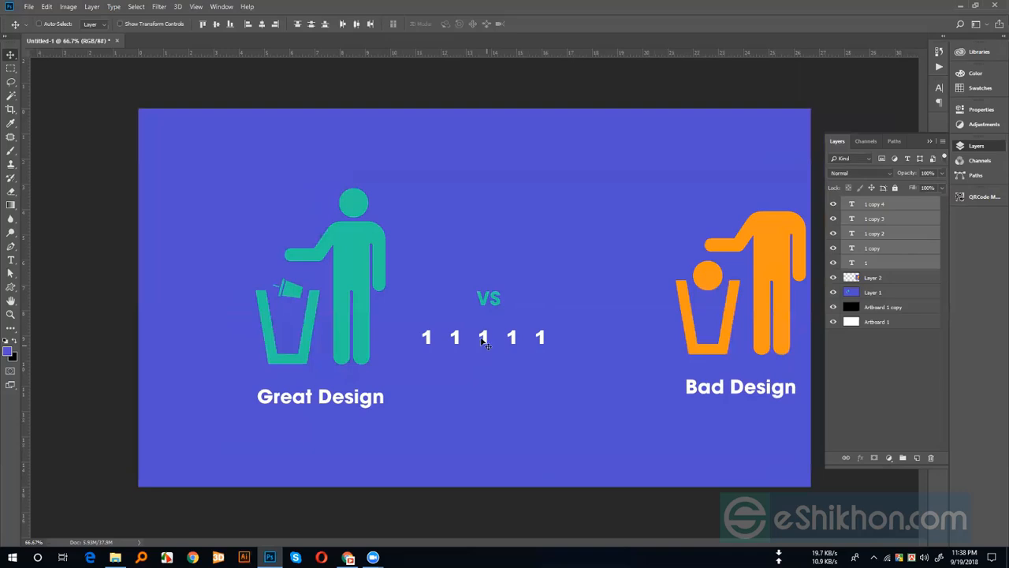
drag(485, 339, 485, 318)
key(Left)
key(Left)
key(Left)
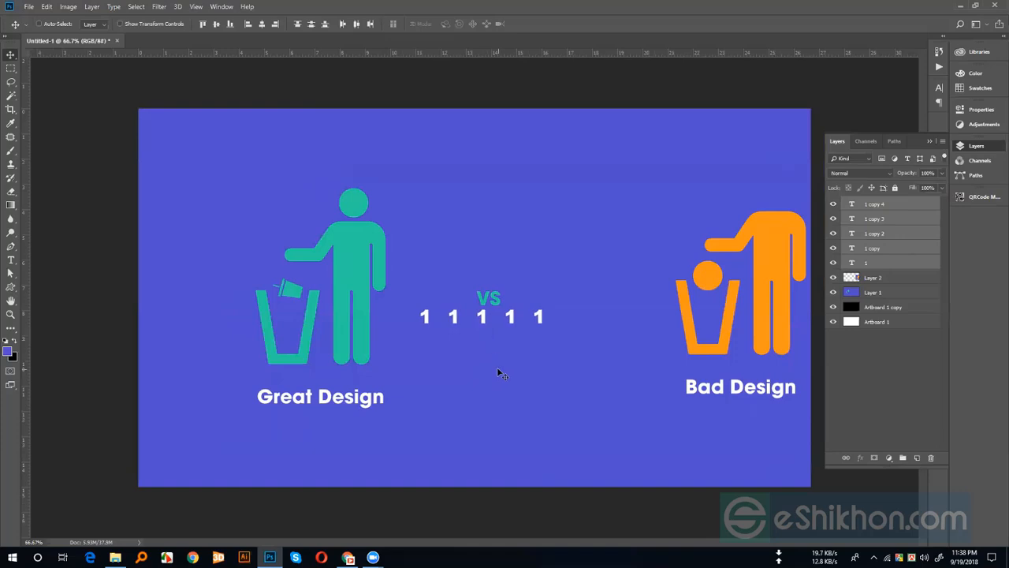
Nudge the row of "1" layers straight down to leave a clear gap below the "VS" text
key(Down)
key(Down)
key(Down)
key(Down)
key(Down)
key(Down)
key(Down)
key(Down)
key(Down)
key(Down)
key(Down)
key(Down)
key(Down)
key(Down)
key(Down)
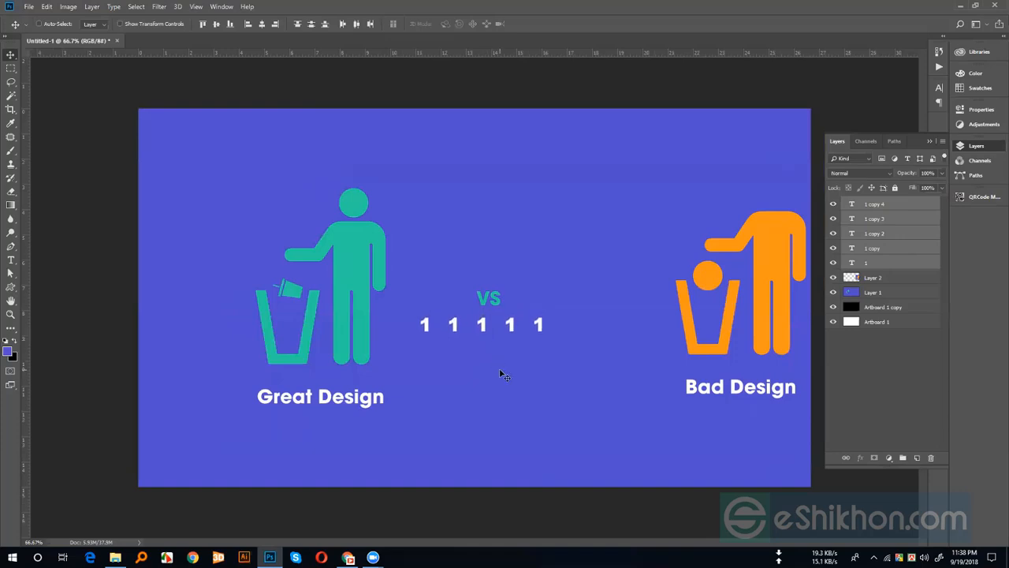
key(Down)
key(Down)
key(Down)
key(Down)
key(Down)
key(Down)
key(Down)
key(Down)
key(Down)
key(Down)
key(Down)
key(Down)
key(Down)
key(Down)
key(Down)
key(Down)
key(Down)
key(Down)
key(Down)
key(Down)
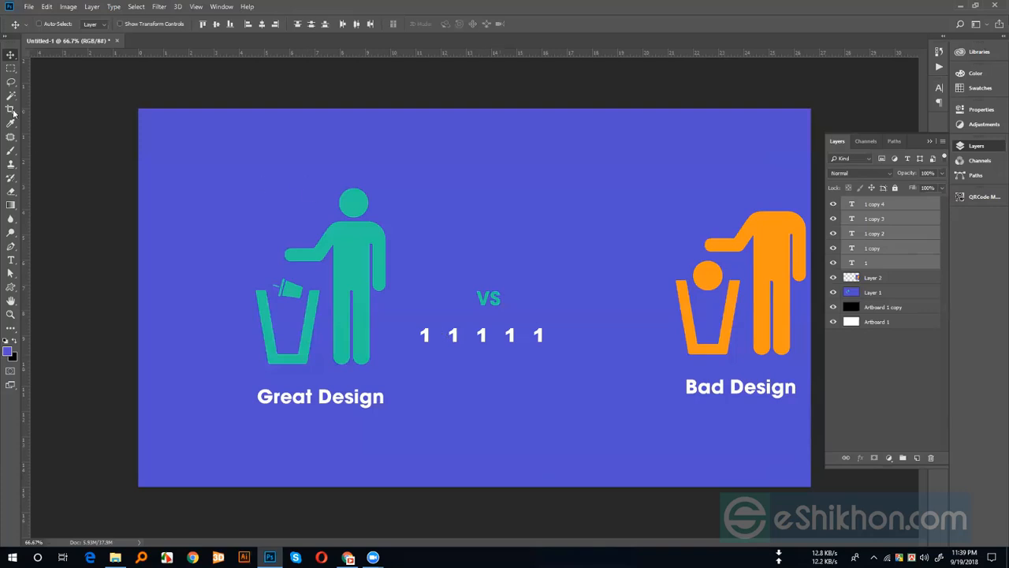
Open the Save for Web (Legacy) export and preview the optimized JPEG in the web browser
click(29, 8)
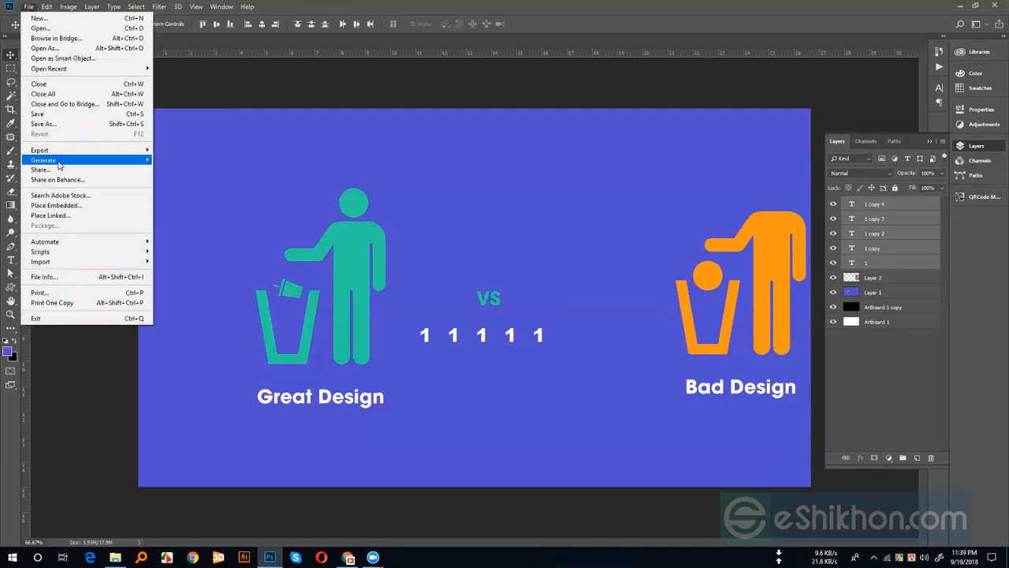
mouse_move(76, 153)
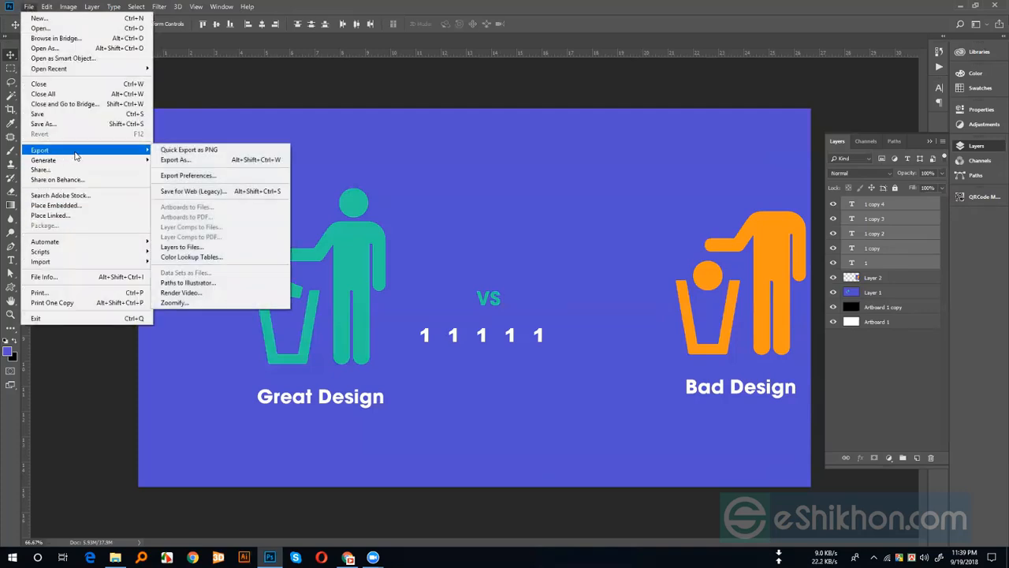
click(233, 192)
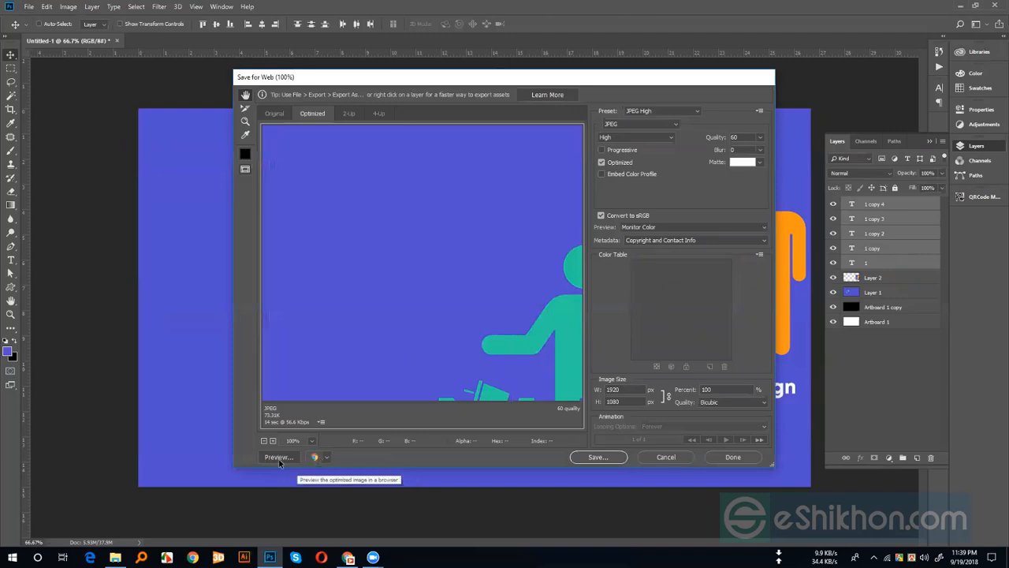
click(279, 458)
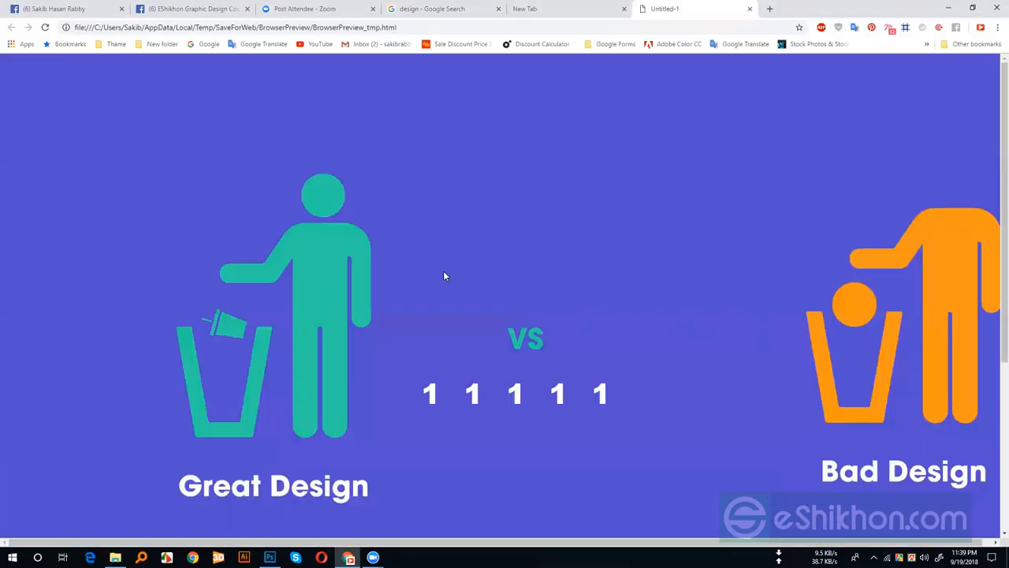
Review the previewed JPEG and the export details and HTML code beneath it, and close the preview page
scroll(450, 280, down, 3)
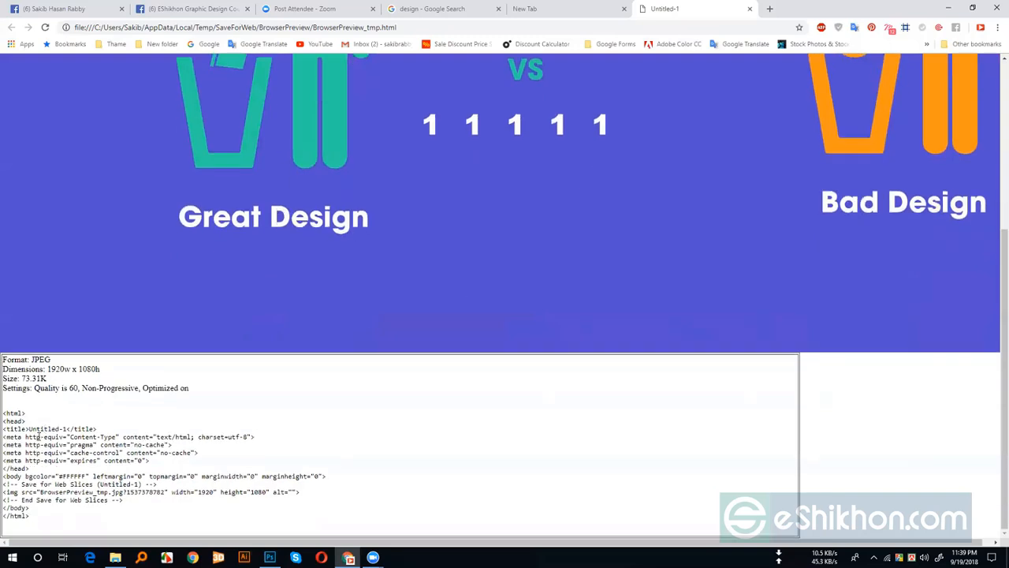
scroll(235, 278, up, 4)
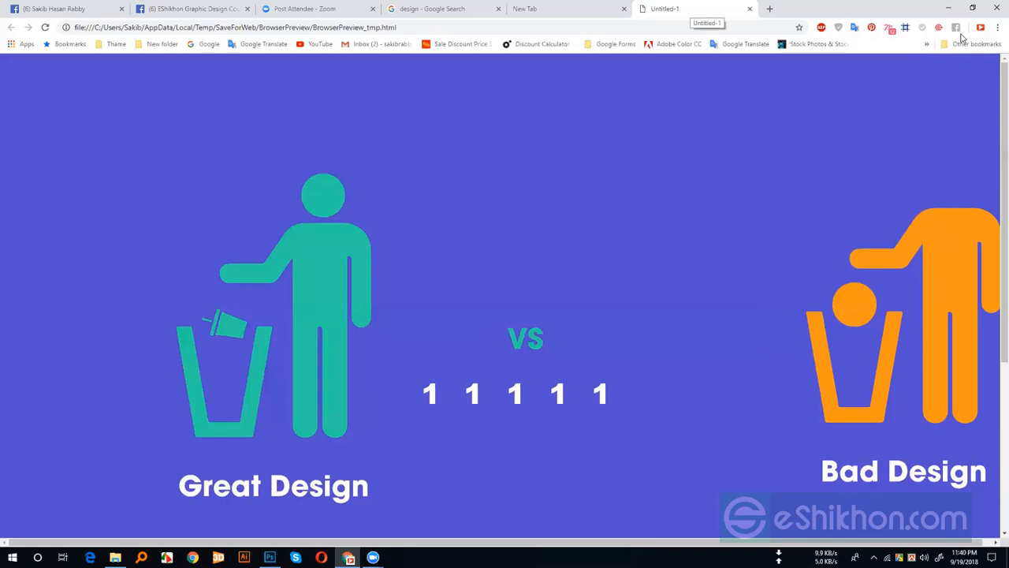
right_click(691, 9)
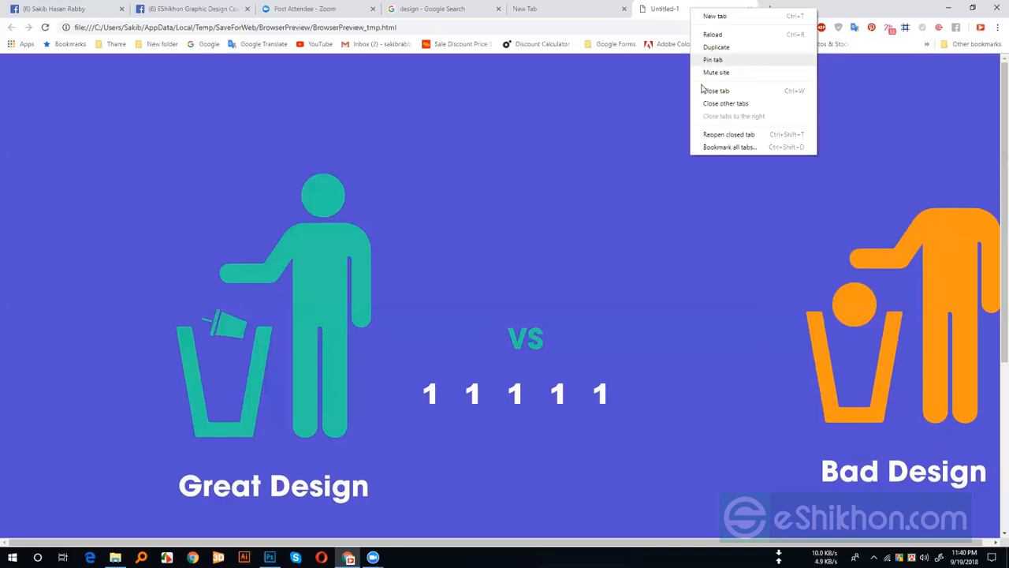
click(617, 121)
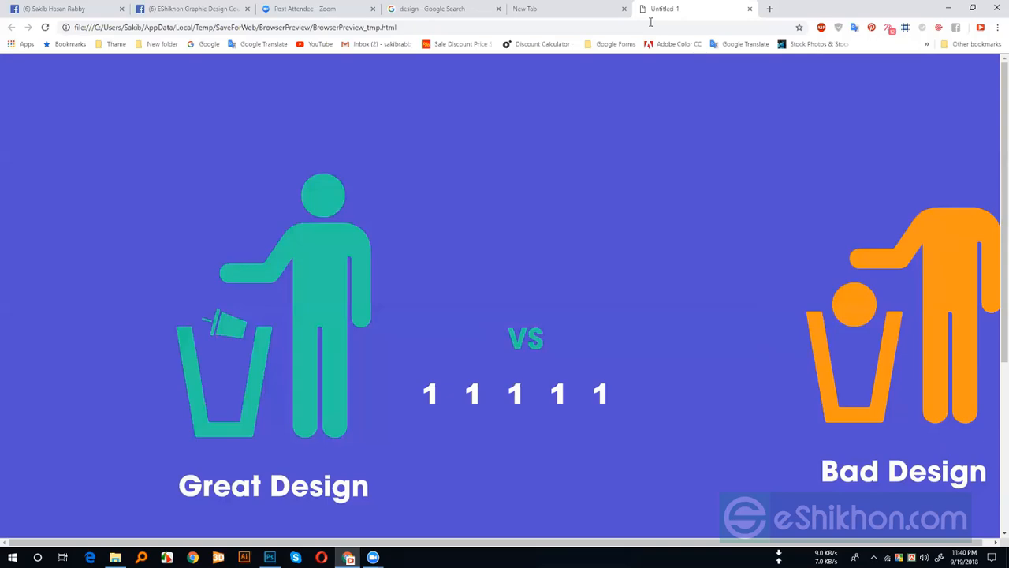
key(ctrl+w)
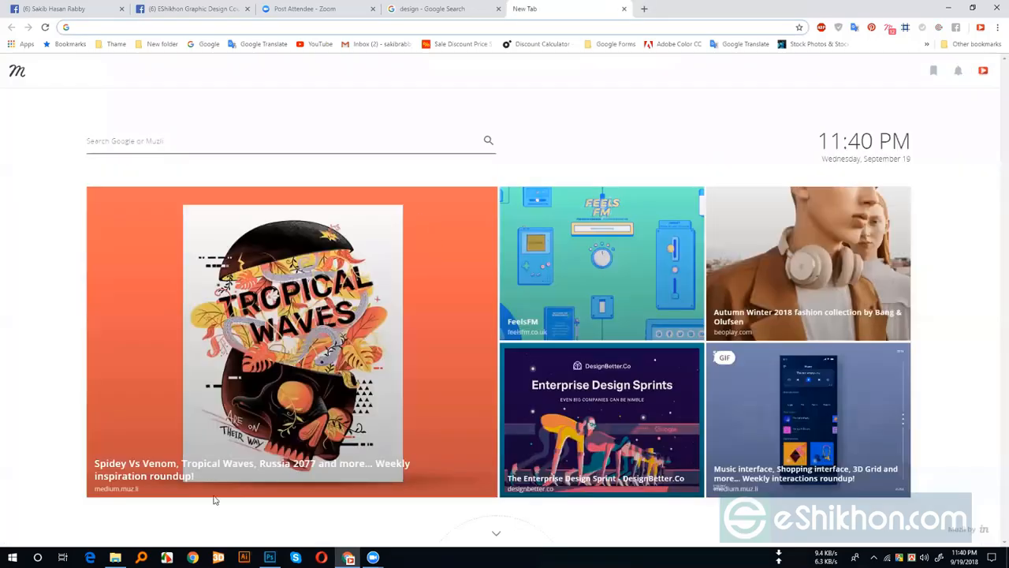
Switch back to Photoshop, leave Save for Web without exporting, and delete the five "1" text layers
click(270, 558)
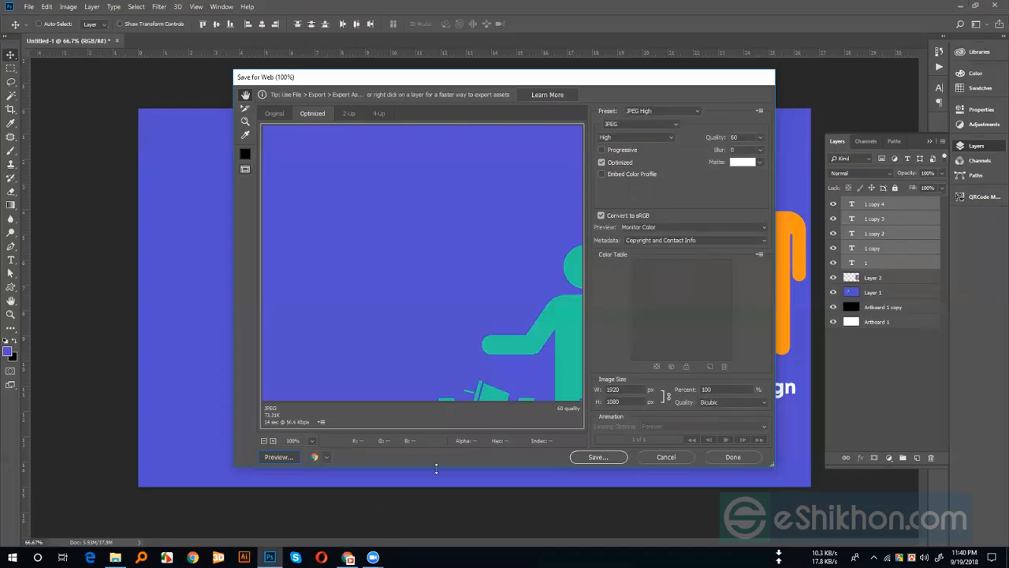
click(656, 458)
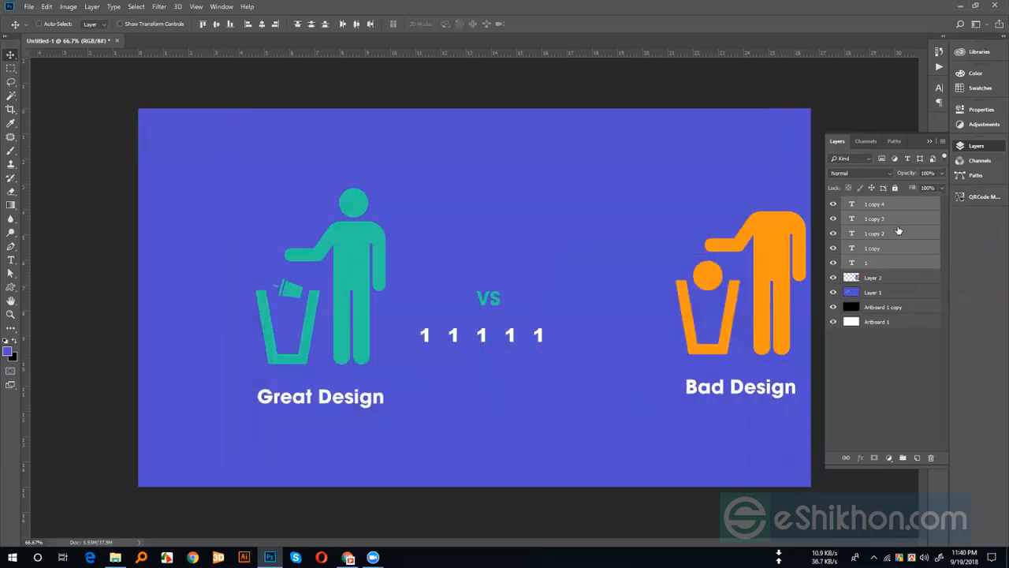
drag(903, 244, 932, 457)
Select the green figure's shoulder and hanging arm roughly with the Polygonal Lasso tool, and clear the selection
click(10, 84)
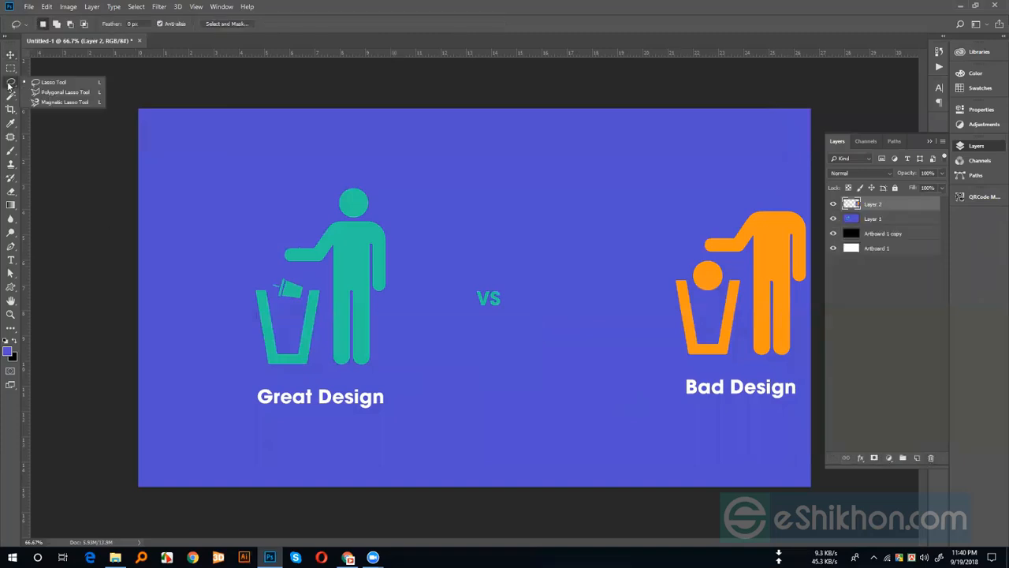
click(66, 96)
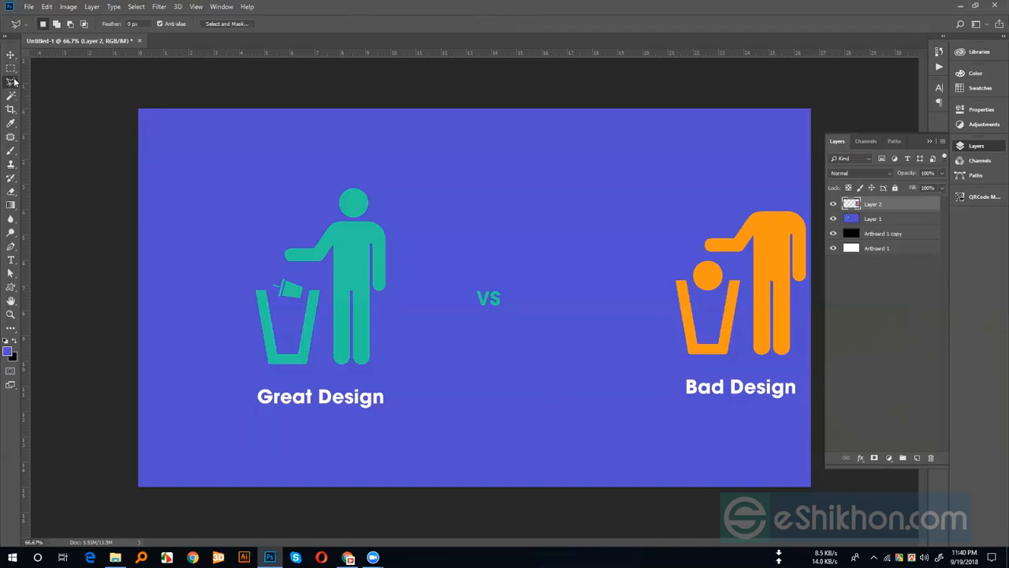
key(ctrl+plus)
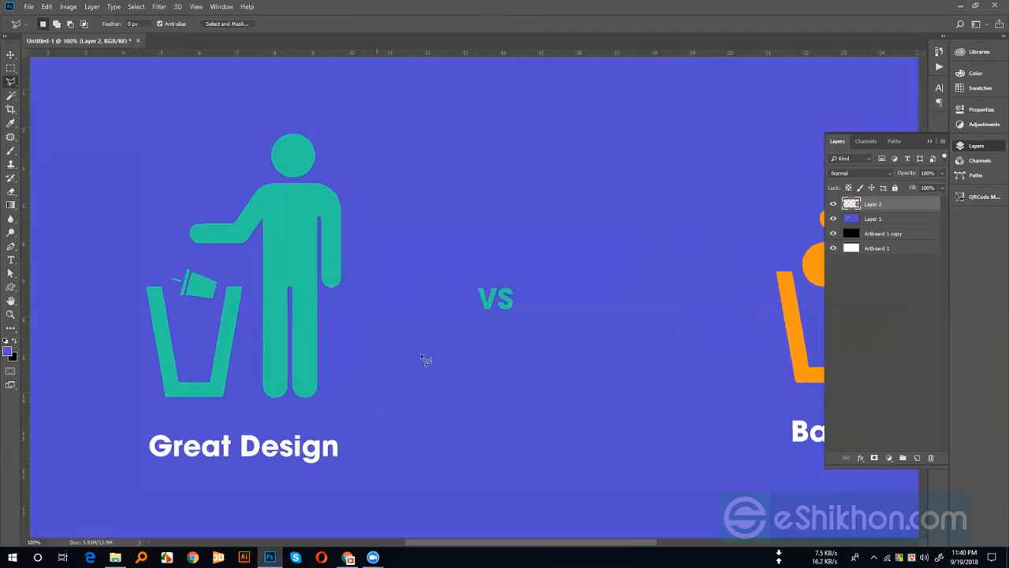
key(ctrl+plus)
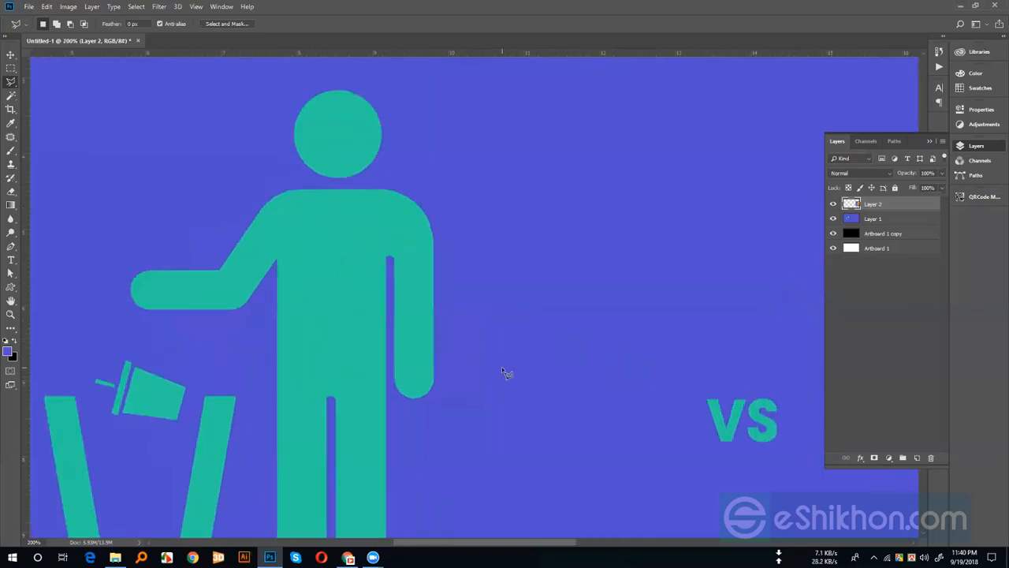
click(433, 382)
click(433, 237)
scroll(464, 208, up, 2)
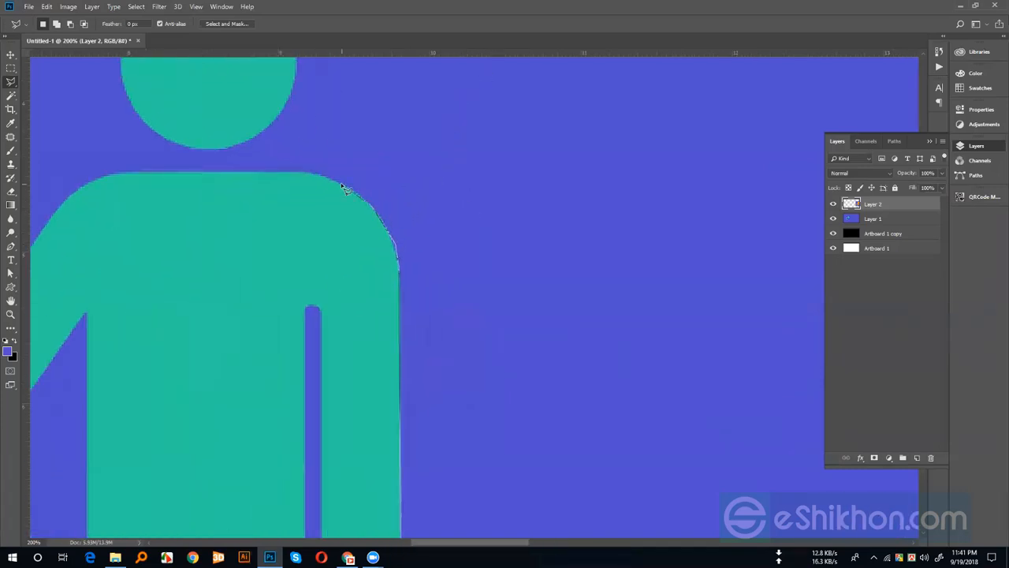
mouse_move(224, 166)
mouse_down()
mouse_move(139, 194)
mouse_move(203, 366)
mouse_move(408, 277)
mouse_move(332, 401)
mouse_move(352, 485)
mouse_up()
click(331, 471)
mouse_move(406, 414)
mouse_down()
mouse_move(421, 326)
mouse_move(484, 196)
mouse_up()
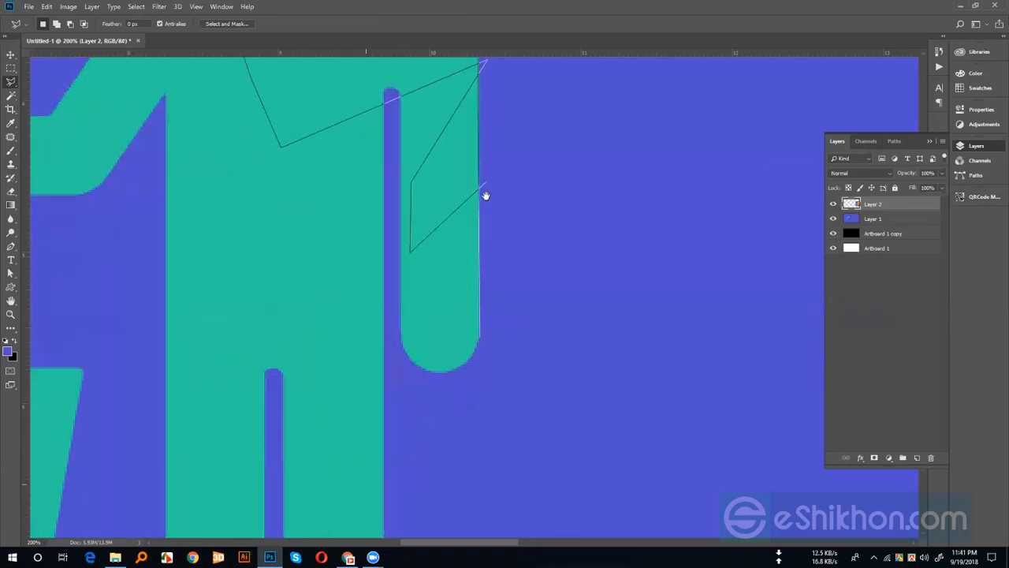
double_click(485, 345)
key(ctrl+minus)
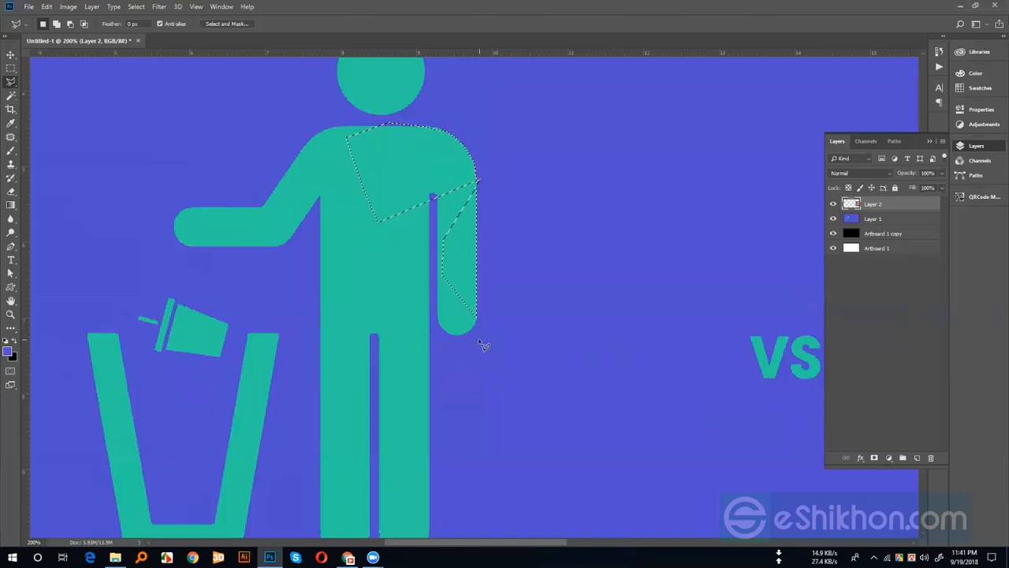
key(ctrl+d)
Trace the green figure's shoulders, hanging arm and part of the torso with the Magnetic Lasso tool, and clear the selection
right_click(11, 82)
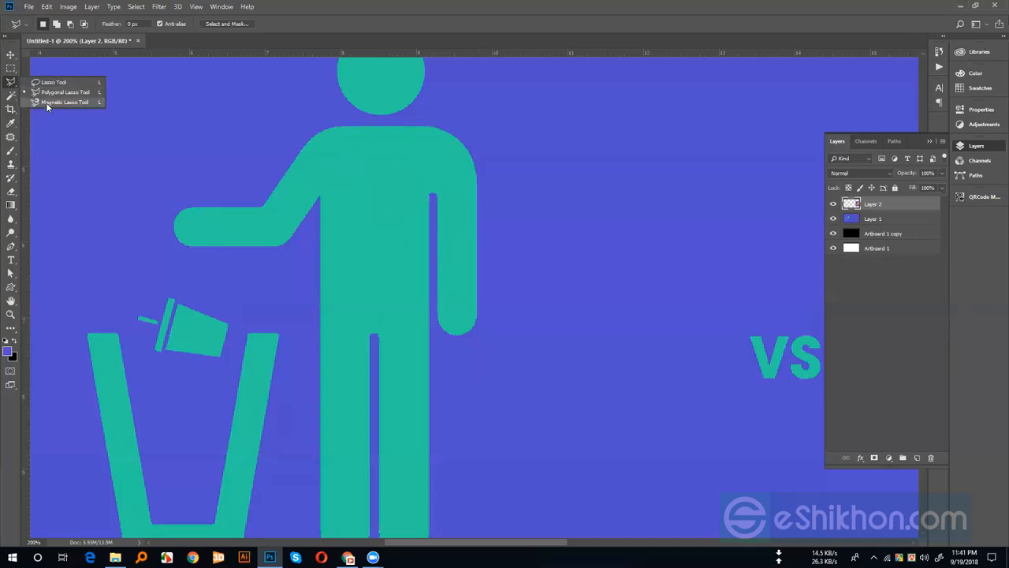
click(45, 103)
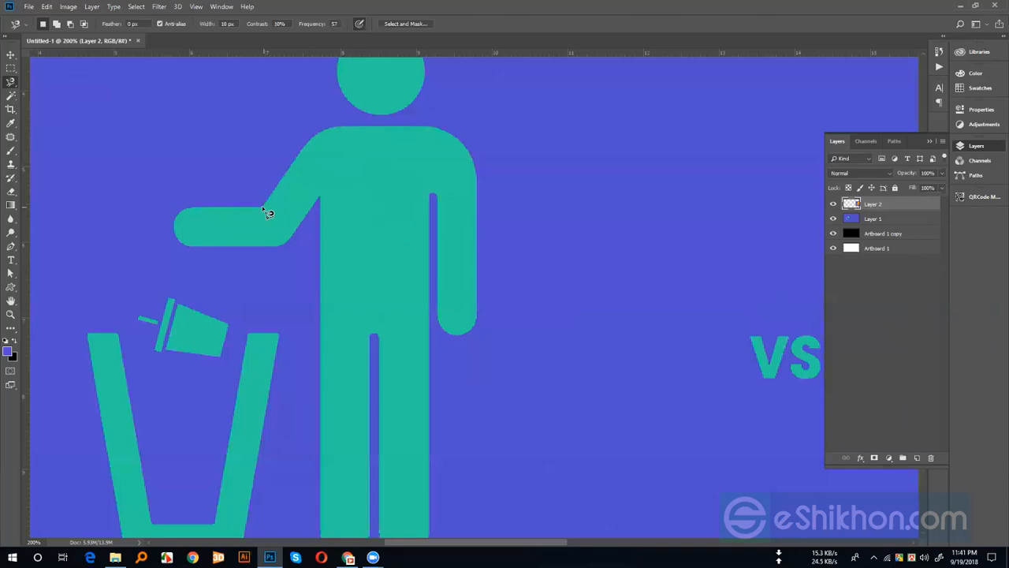
click(263, 209)
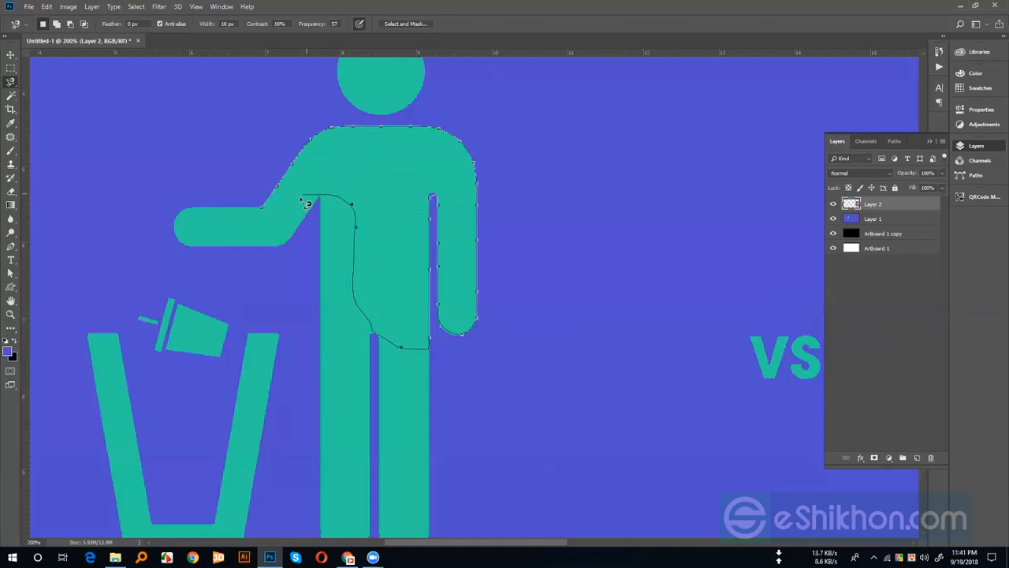
click(266, 212)
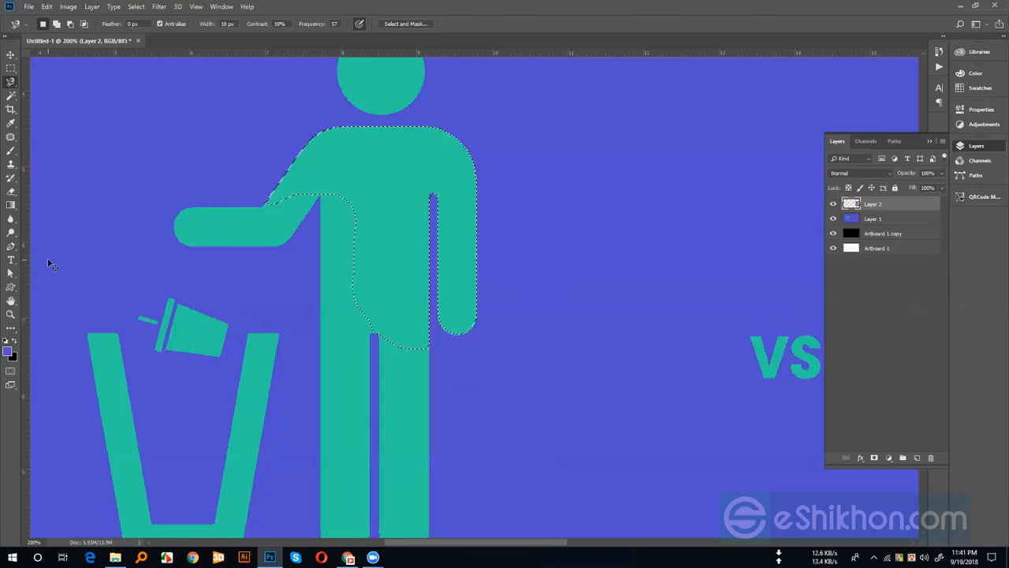
key(ctrl+d)
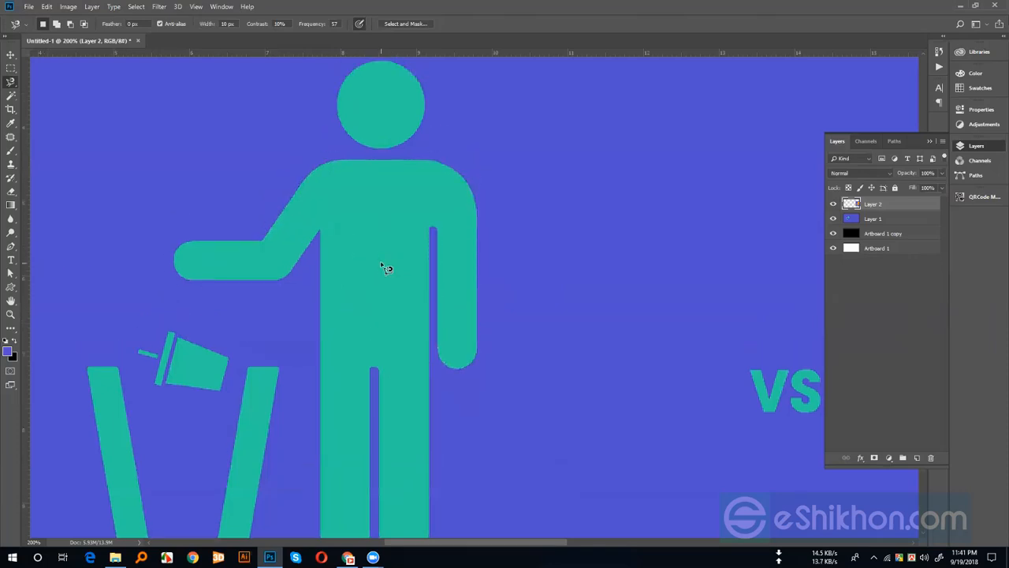
Draw a closed curved path over the upper-right part of the green figure's head with the Pen tool
scroll(383, 266, up, 3)
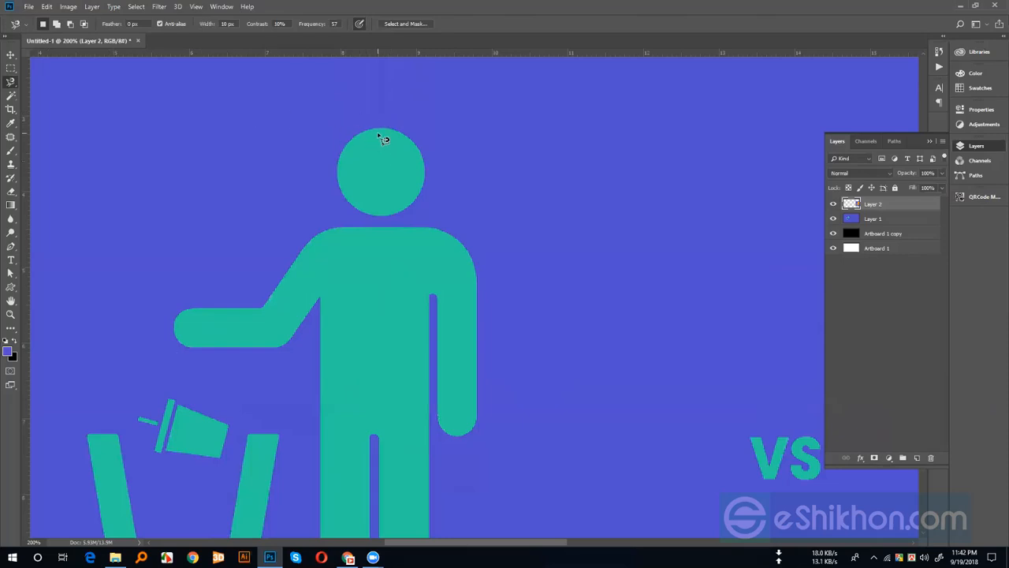
key(p)
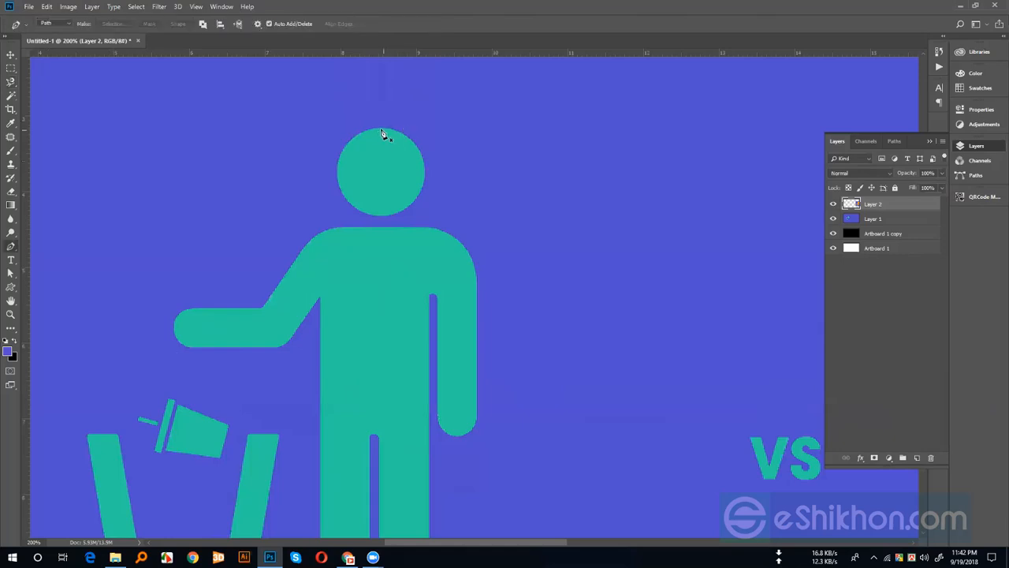
drag(380, 129, 432, 129)
drag(424, 188, 425, 183)
drag(434, 129, 425, 127)
click(382, 130)
Find the head's work path among the document's paths, convert it to a selection, and deselect it
click(893, 143)
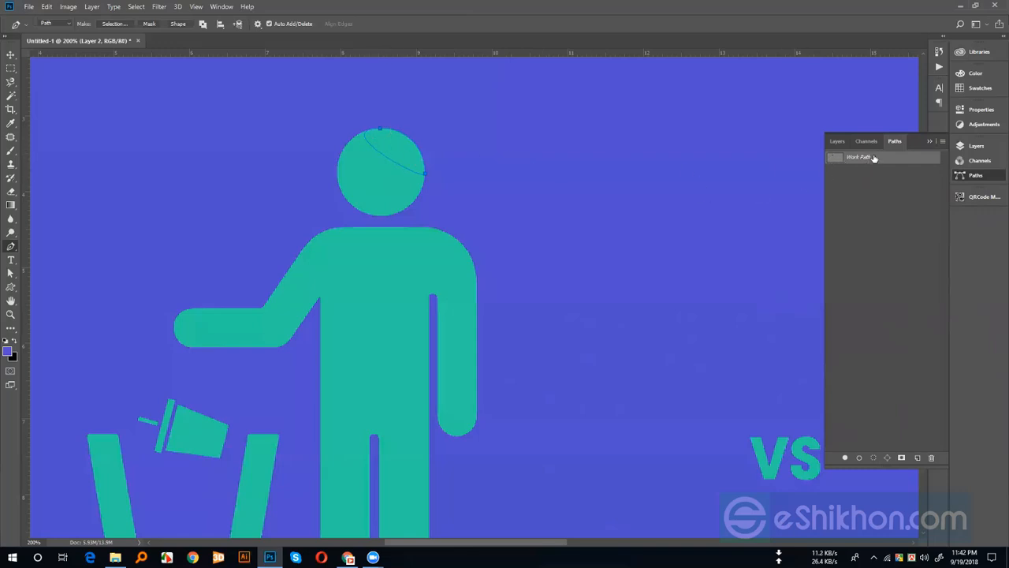
click(837, 141)
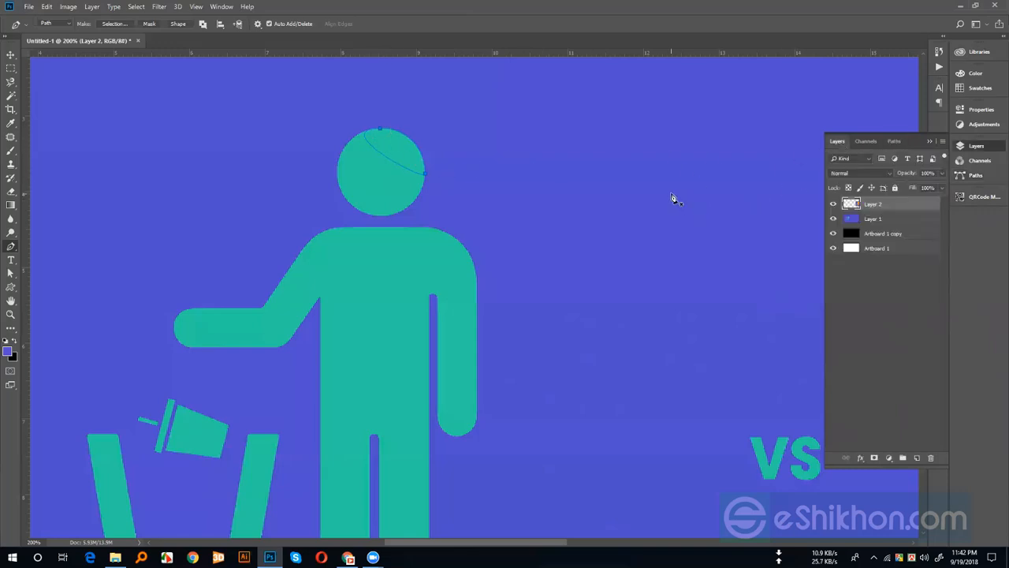
key(Escape)
click(894, 141)
click(838, 161)
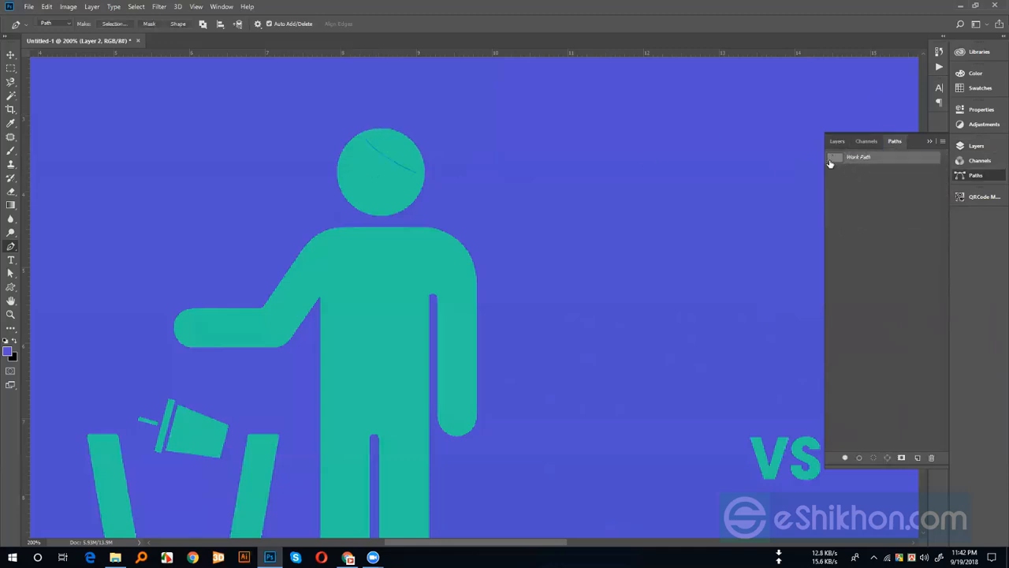
key(ctrl+Return)
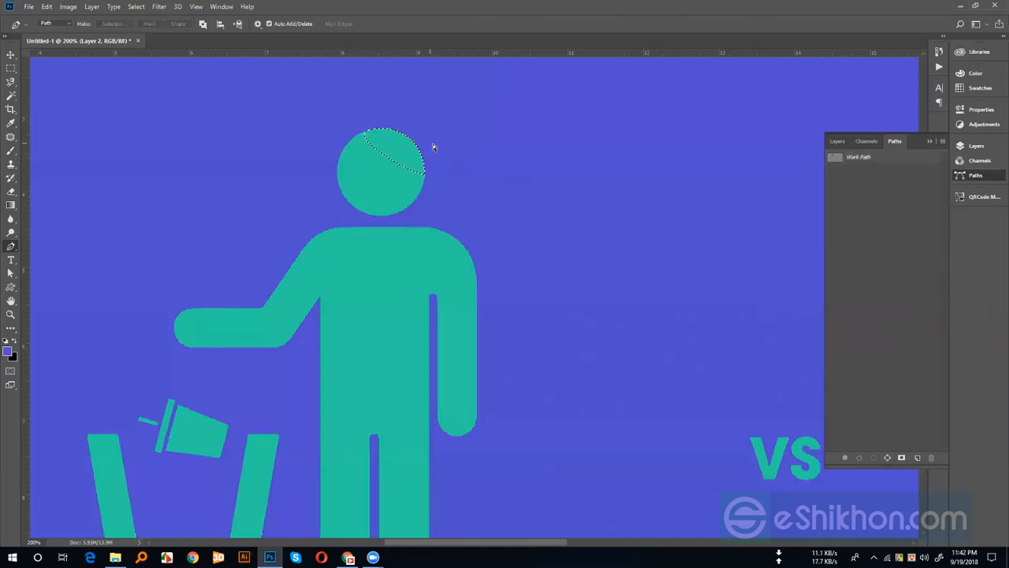
key(ctrl+d)
Delete the work path drawn on the head, and return to the layer list with the Move tool active
click(883, 161)
click(884, 160)
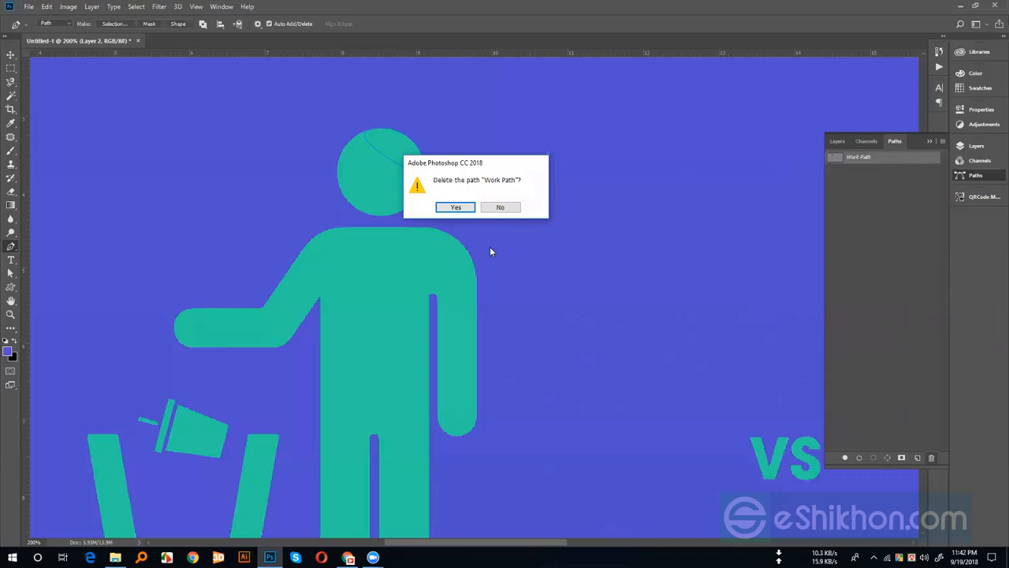
click(456, 207)
click(837, 141)
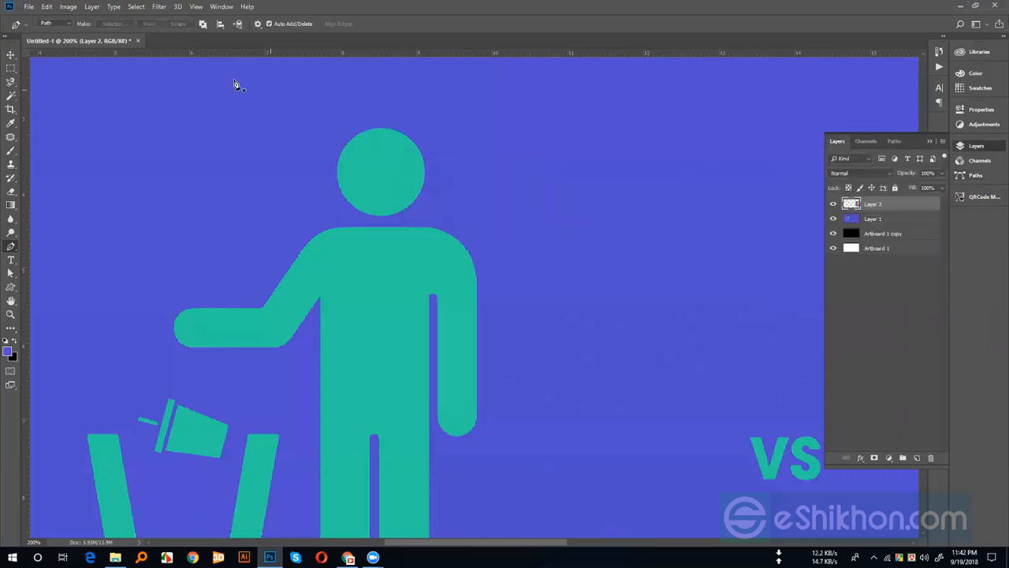
click(11, 55)
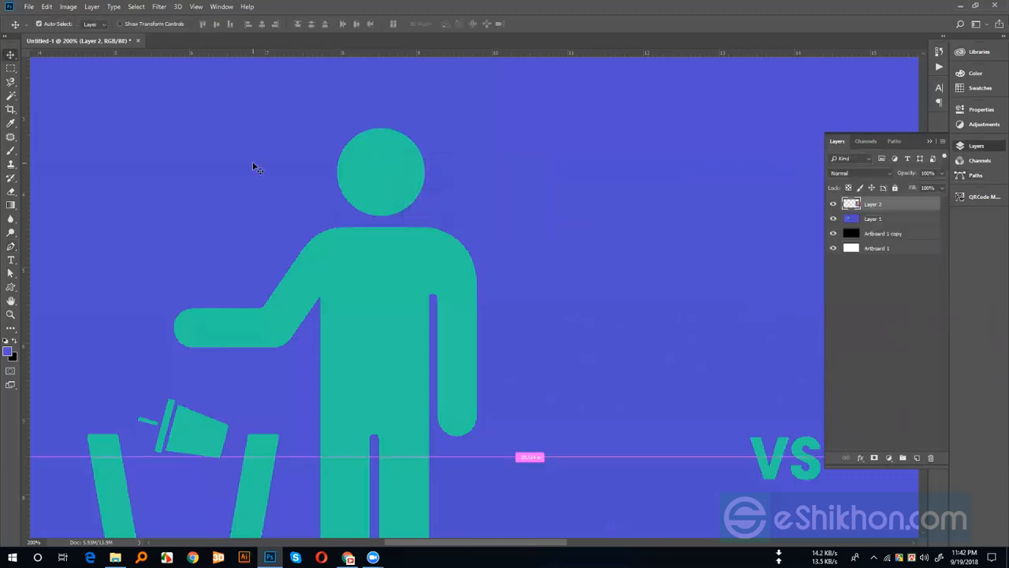
Draw a rectangle shape about 712 × 469 px over the "VS" text and the green figure's hanging arm
key(ctrl+0)
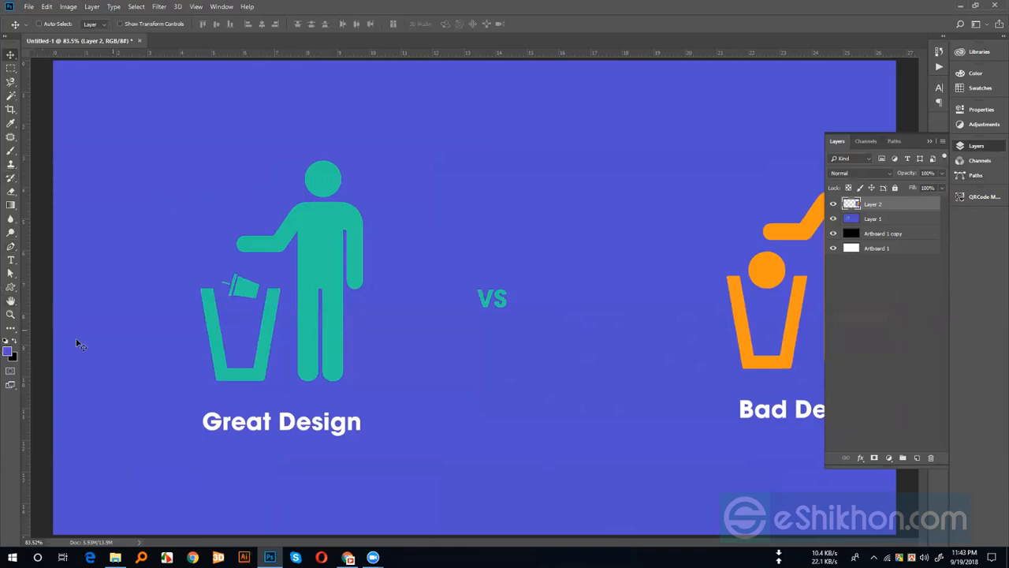
drag(11, 287, 55, 293)
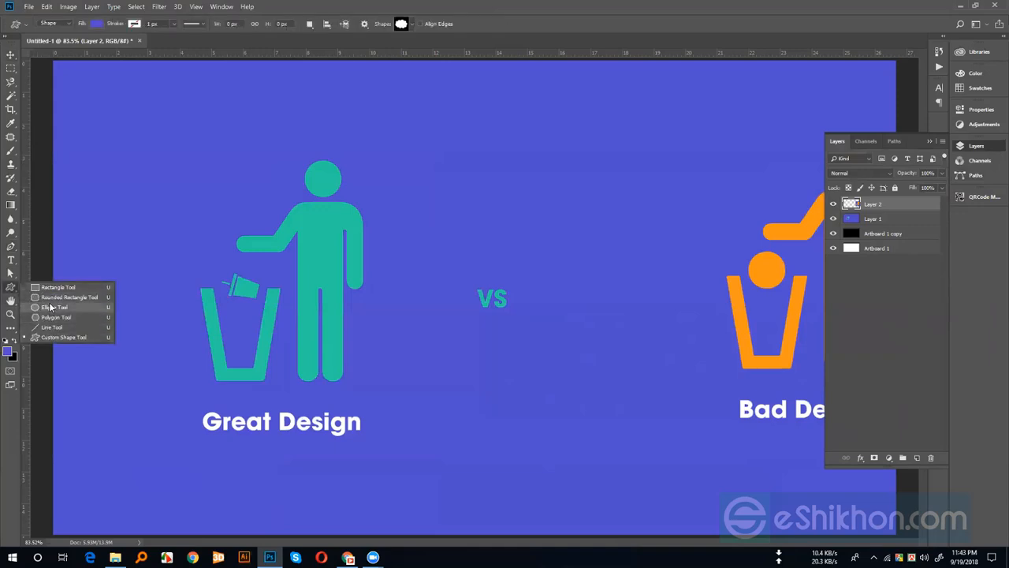
click(55, 287)
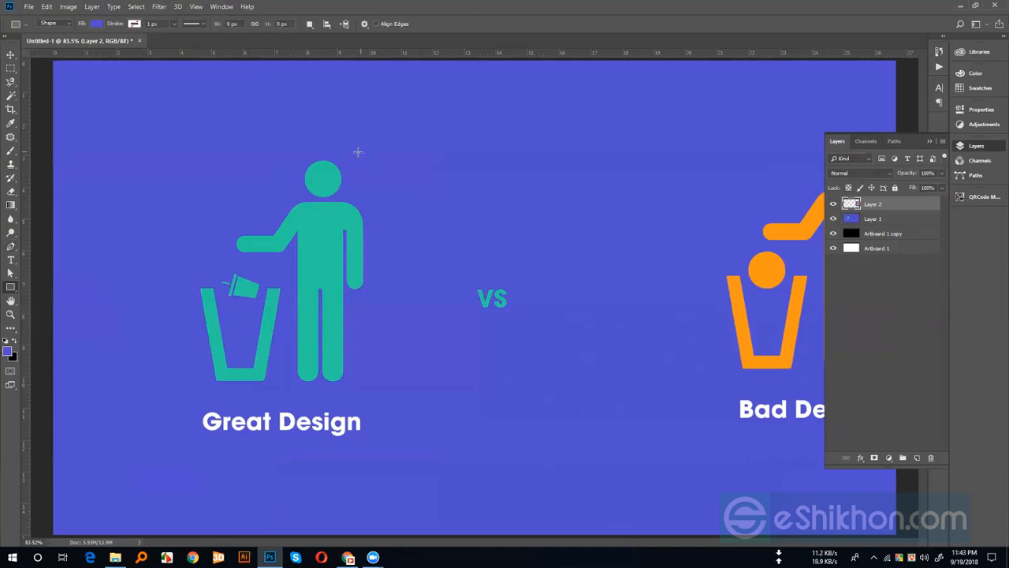
drag(342, 156, 655, 361)
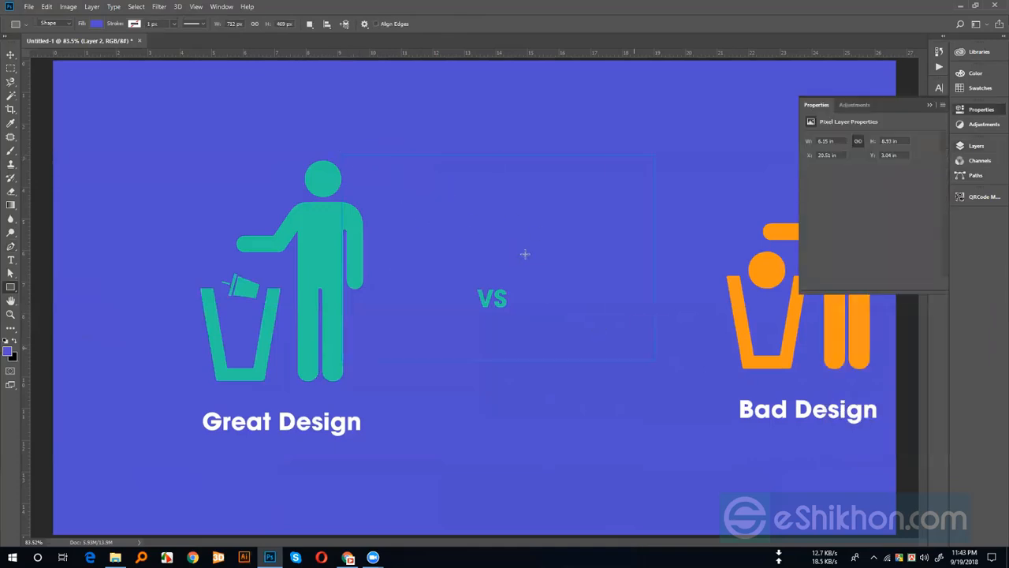
click(961, 145)
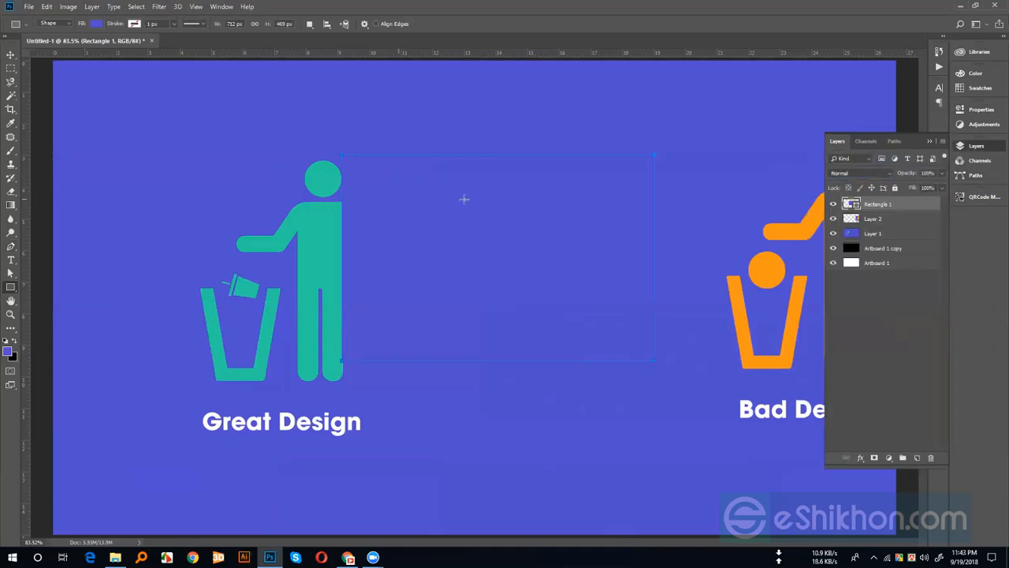
Change the Rectangle 1 fill color to bright blue, hex 1b00ff
double_click(855, 207)
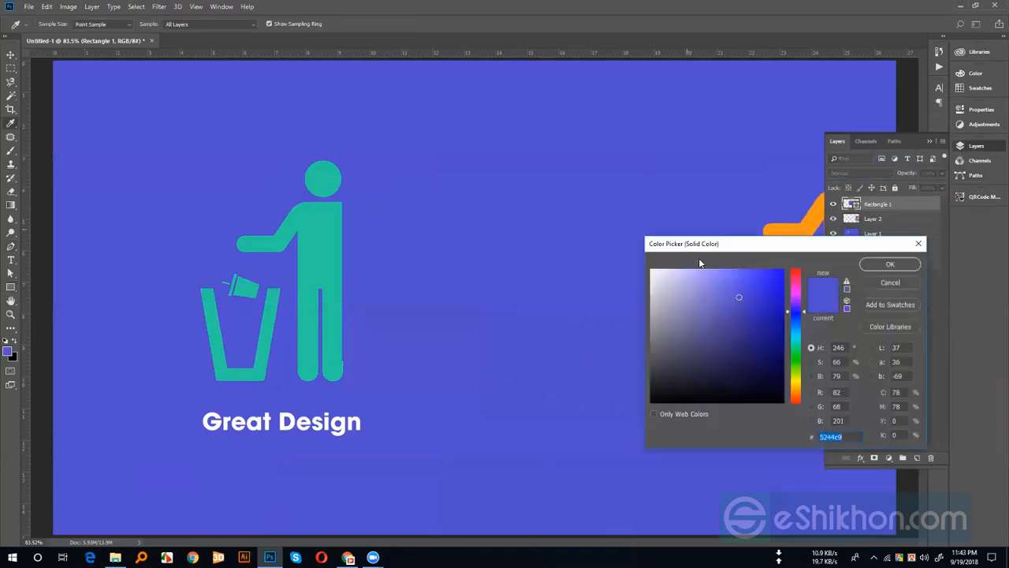
mouse_move(720, 297)
mouse_down()
mouse_move(733, 349)
mouse_move(778, 308)
mouse_move(689, 385)
mouse_move(683, 283)
mouse_move(749, 378)
mouse_up()
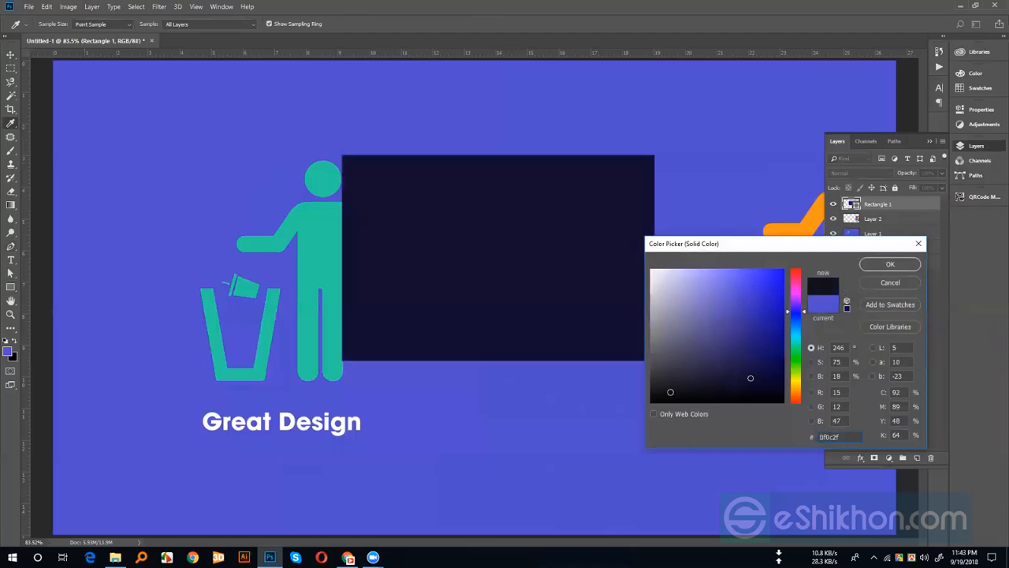
mouse_move(670, 392)
mouse_down()
mouse_move(665, 304)
mouse_move(781, 272)
mouse_move(879, 273)
mouse_up()
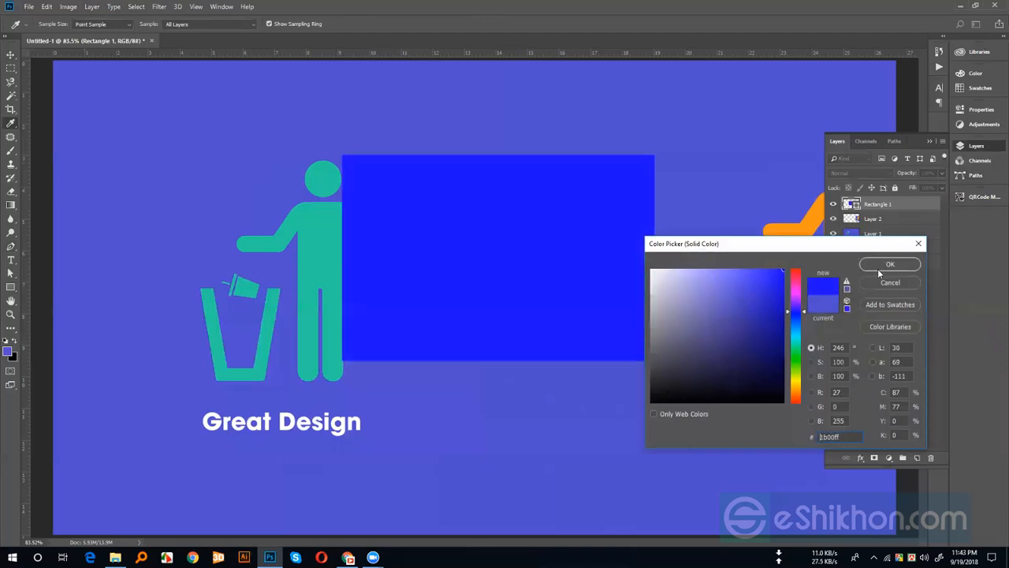
click(884, 265)
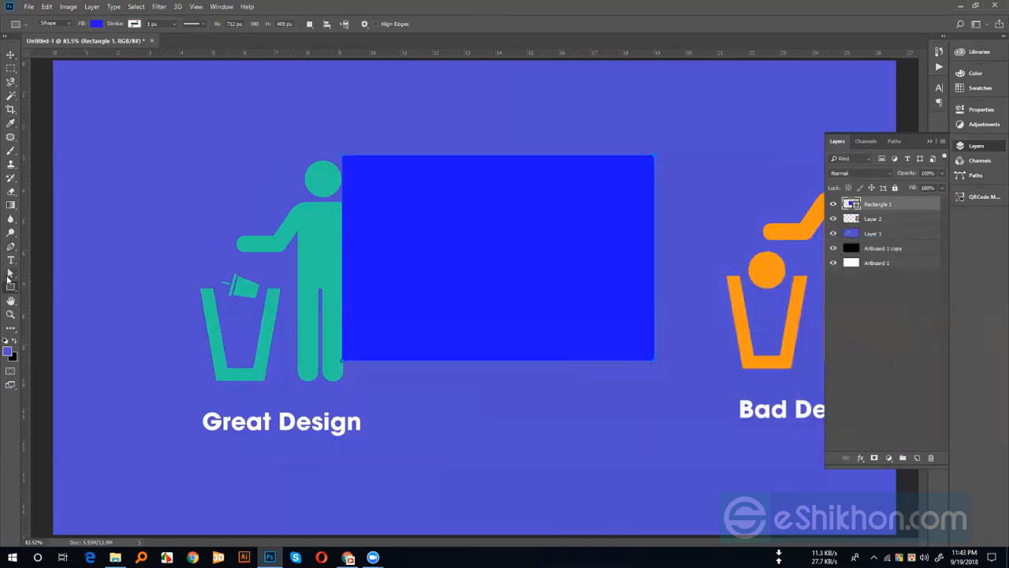
Distort the rectangle with the Direct Selection tool, pulling its upper-left corner toward the canvas corner and its lower-left corner down, converting it to a regular path
click(9, 274)
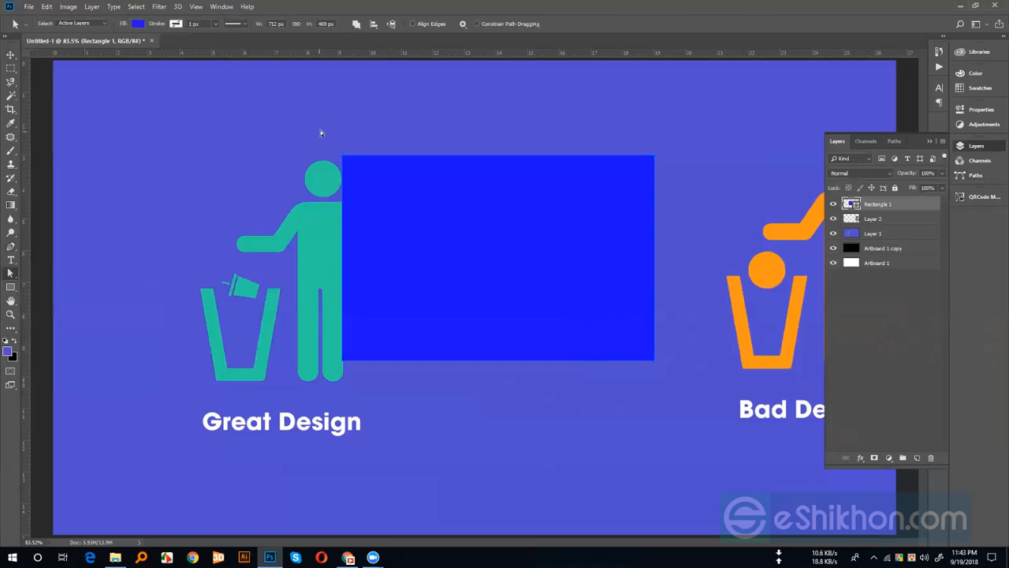
drag(319, 131, 413, 198)
drag(342, 159, 122, 106)
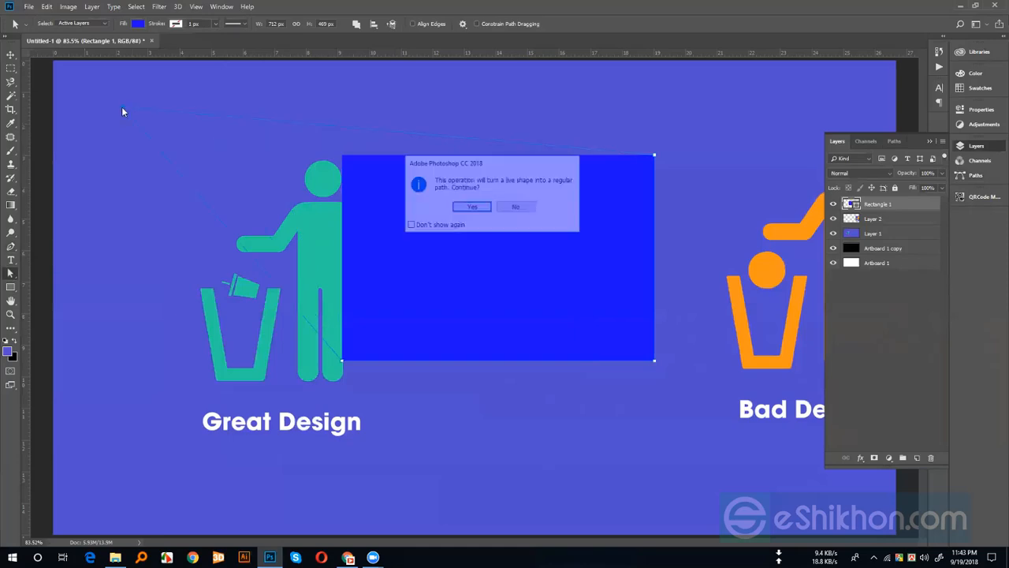
click(461, 208)
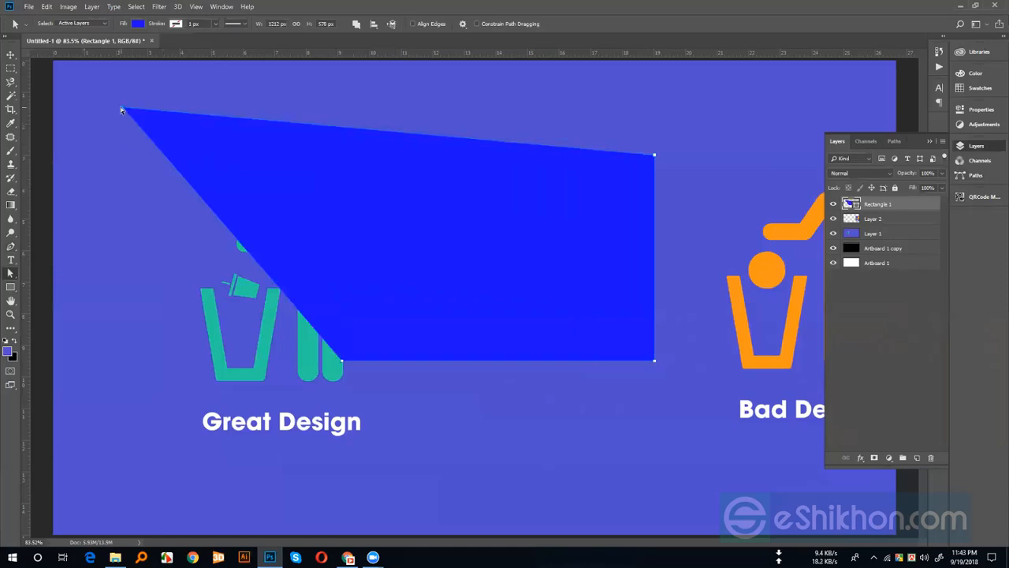
drag(341, 360, 319, 506)
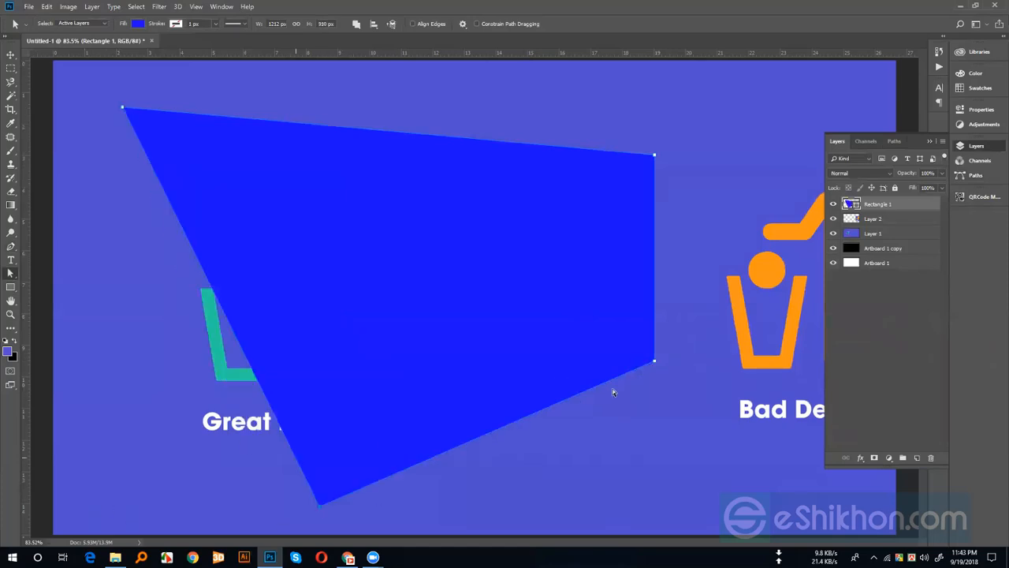
Re-pick a saturated bright blue as the distorted shape's fill color
double_click(852, 207)
click(746, 322)
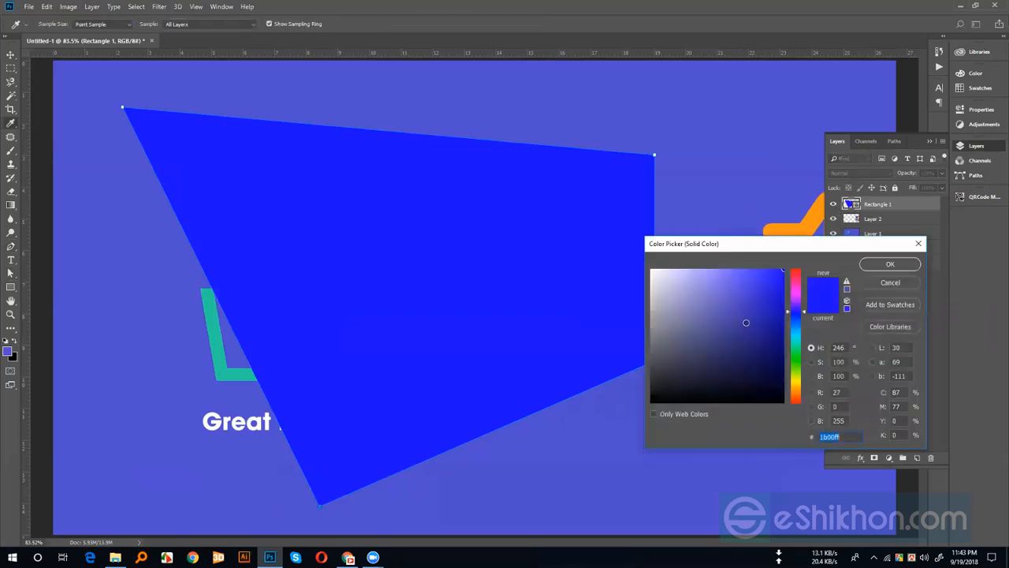
click(783, 282)
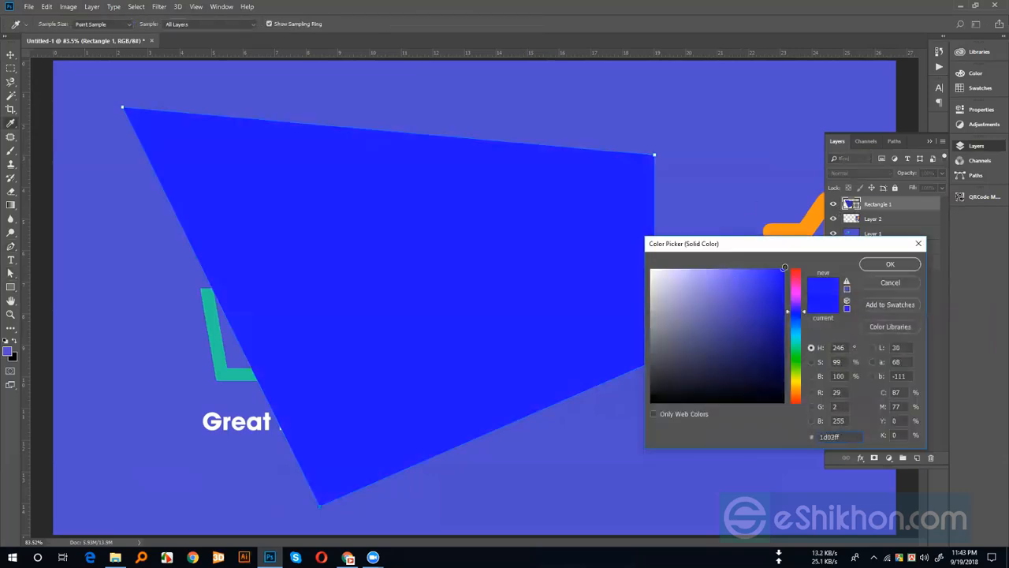
click(901, 270)
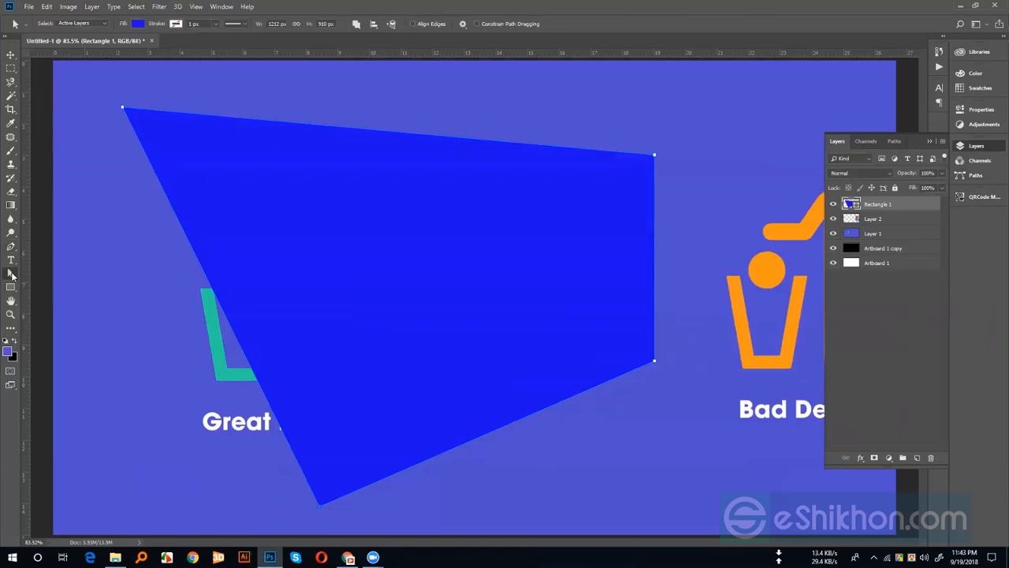
Move the whole blue shape around the canvas with the Path Selection tool, ending slightly right of its original position
click(12, 275)
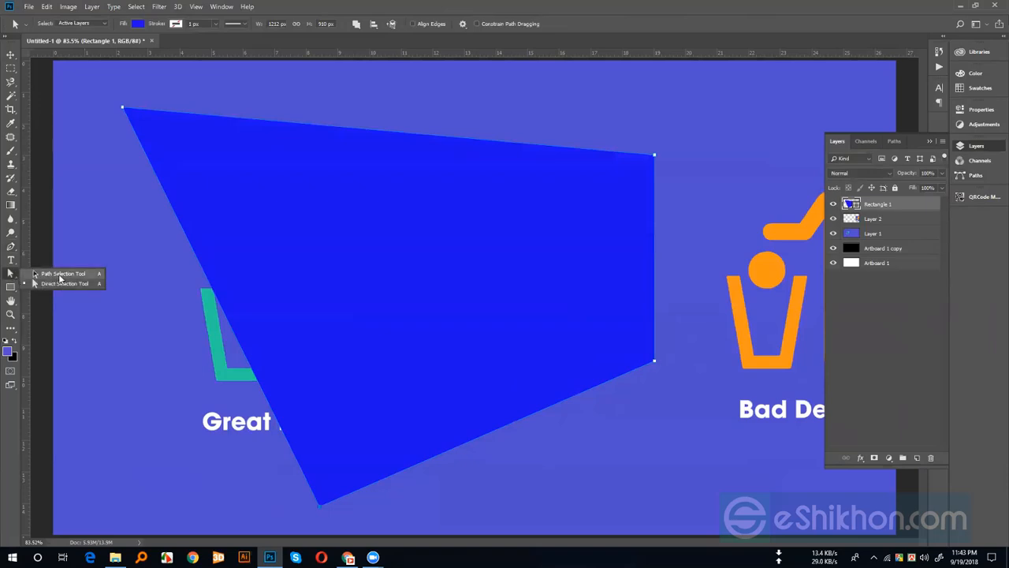
click(60, 274)
drag(310, 241, 603, 245)
drag(462, 201, 264, 187)
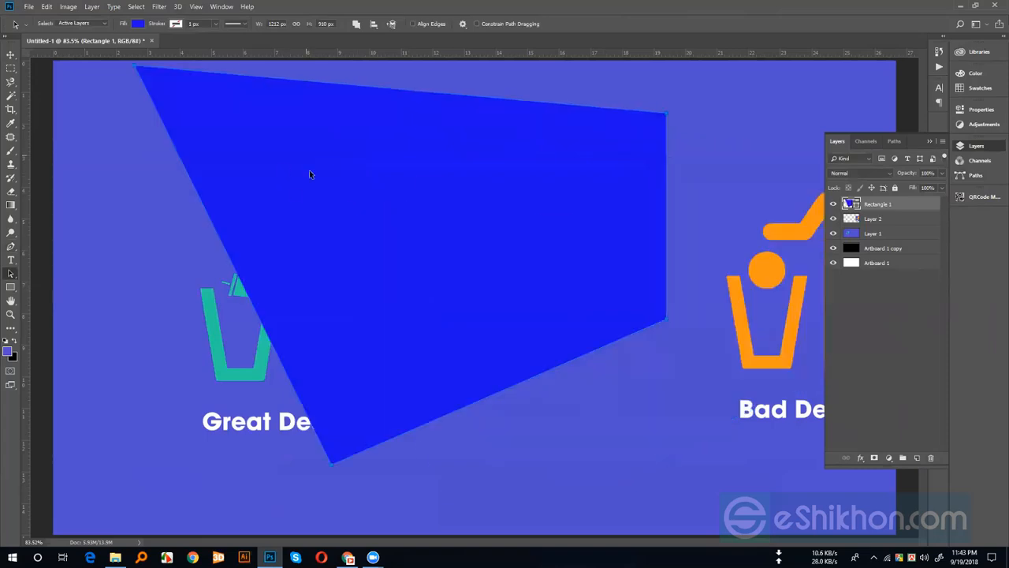
drag(252, 253, 276, 292)
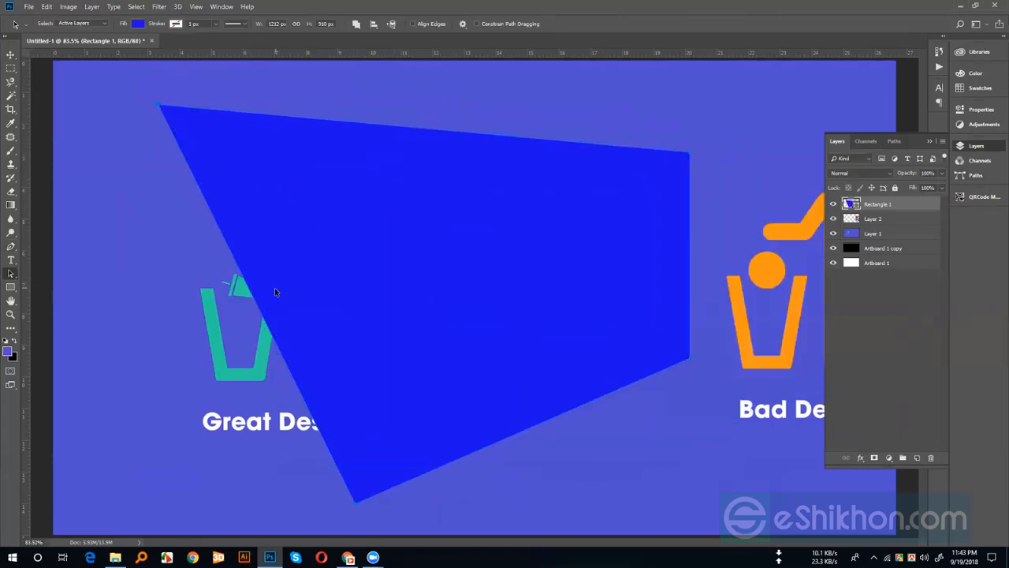
Switch to Layer 2 and back to Rectangle 1, and nudge the shape slightly left with the Move tool
click(852, 220)
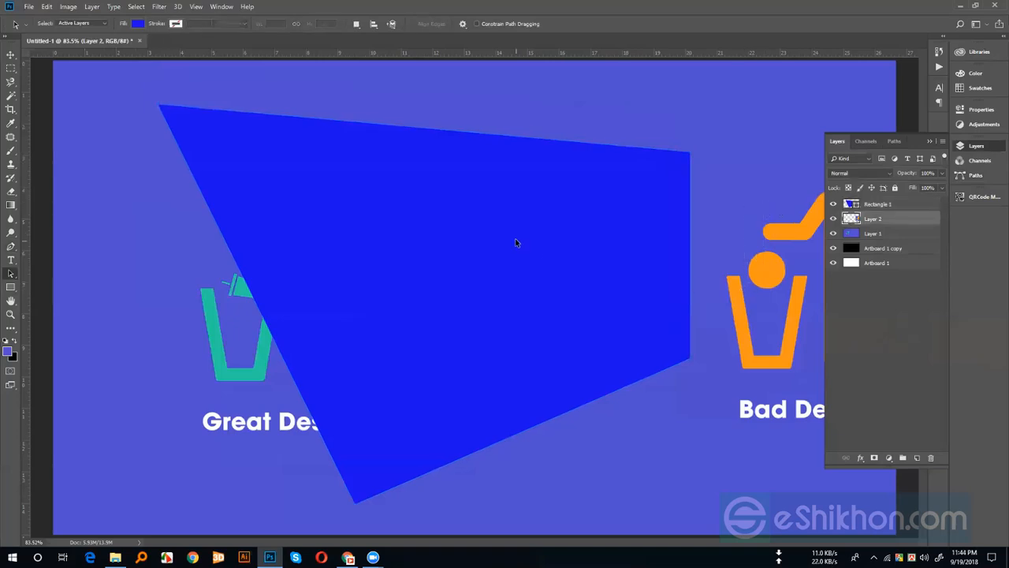
click(871, 206)
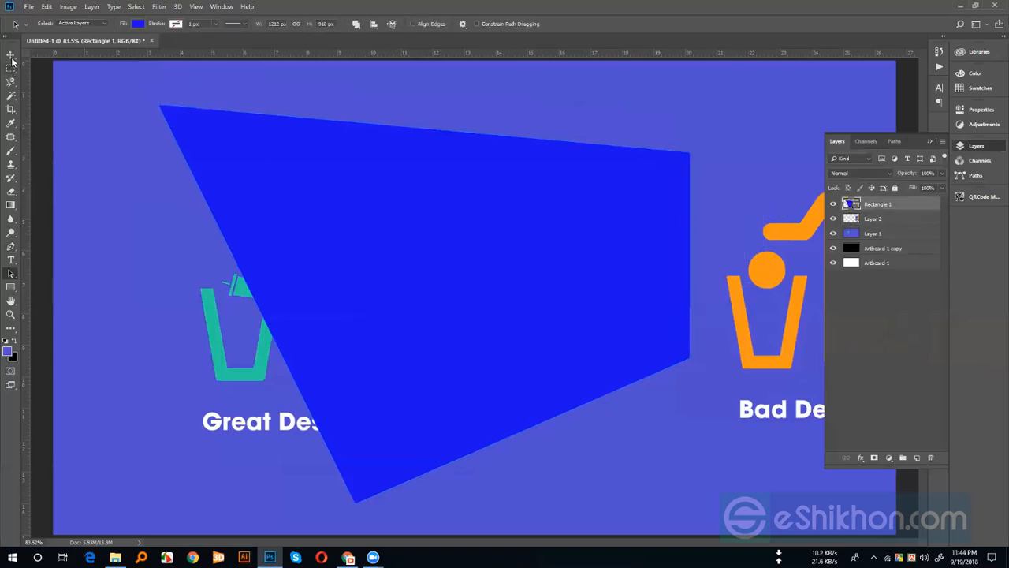
click(11, 54)
drag(398, 227, 381, 216)
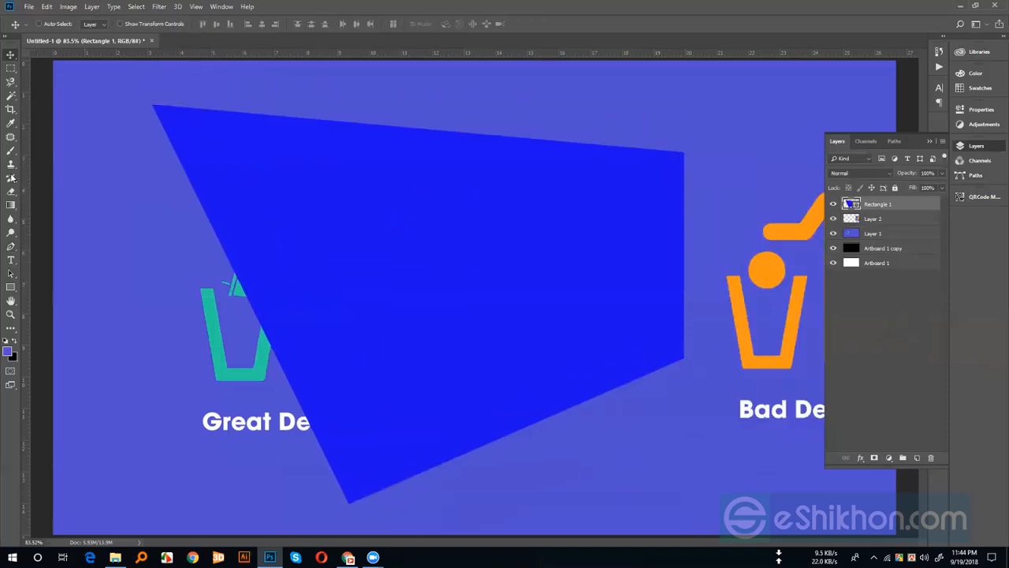
Move the whole shape right with the Path Selection tool until it partly covers the orange bin
click(11, 273)
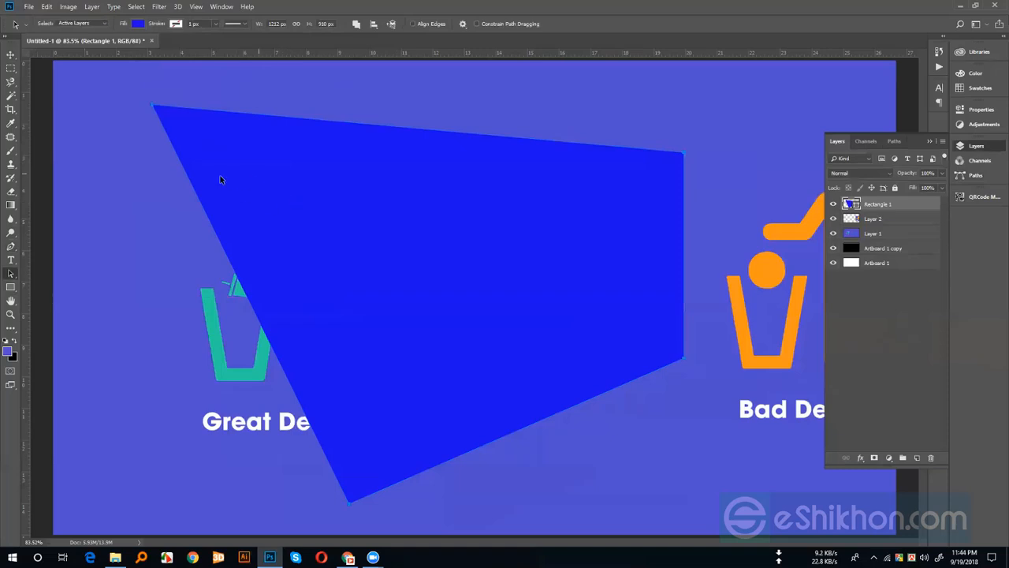
drag(152, 104, 237, 99)
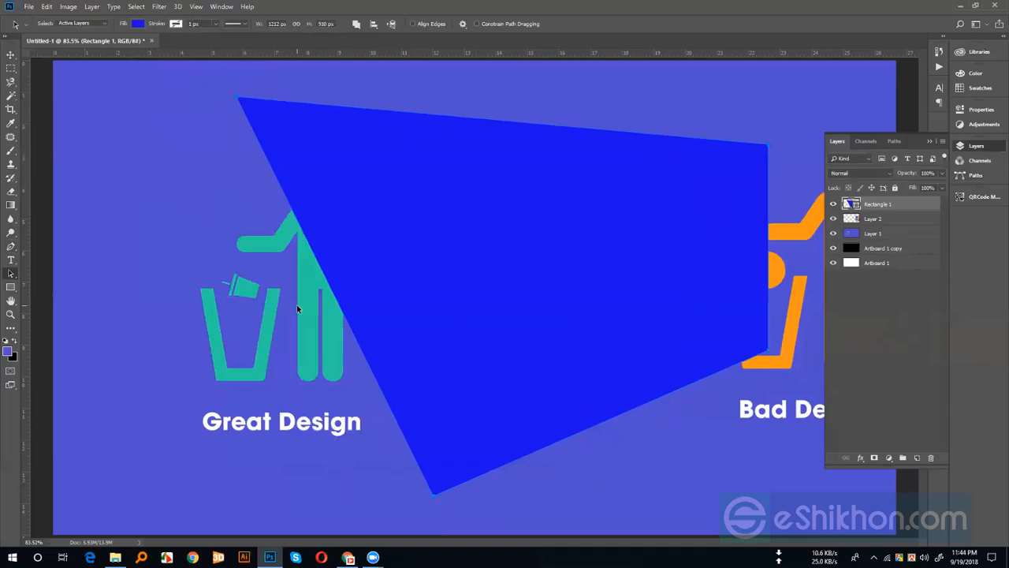
click(322, 387)
Try to move Layer 2 with the Path Selection tool, starting from the orange figure
key(ctrl+minus)
key(ctrl+minus)
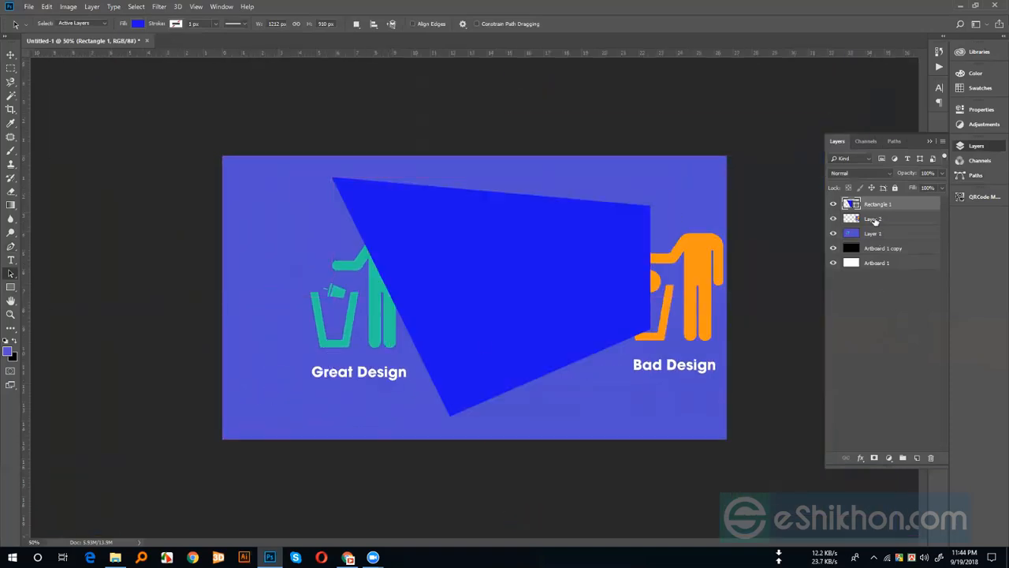
click(874, 220)
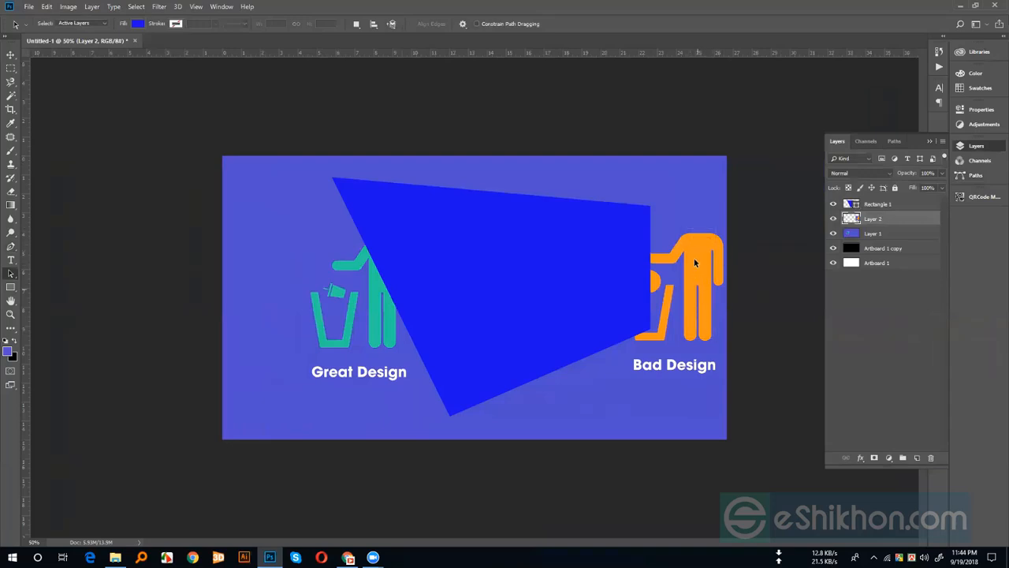
drag(694, 262, 722, 378)
Move the Rectangle 1 shape left and slightly down so it covers the green figure and clears the orange one
click(881, 206)
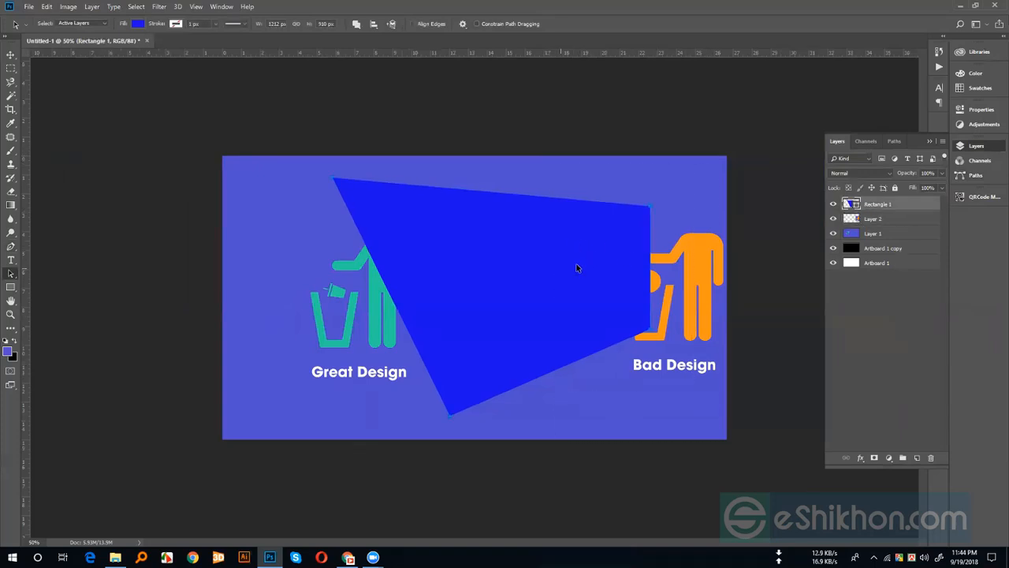
drag(602, 255, 556, 290)
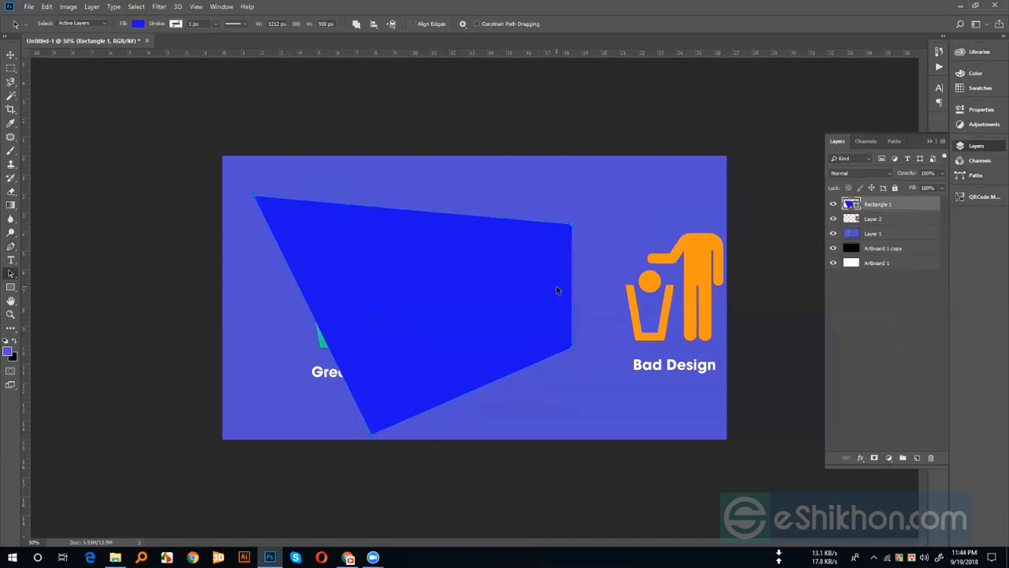
Try several fill swatches, including green, on the Rectangle 1 shape, settle on light peach, and switch to the Move tool
click(884, 221)
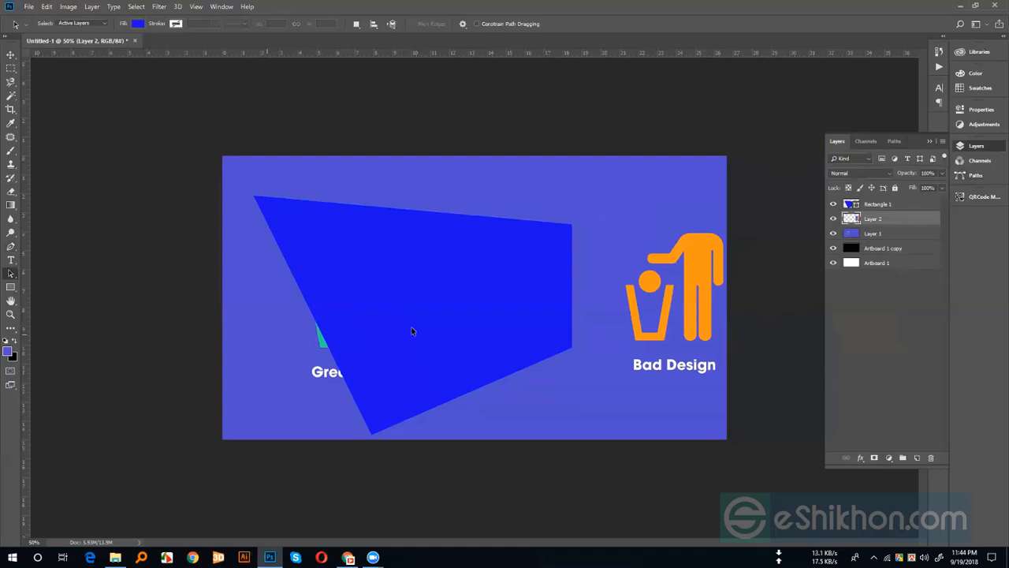
click(877, 204)
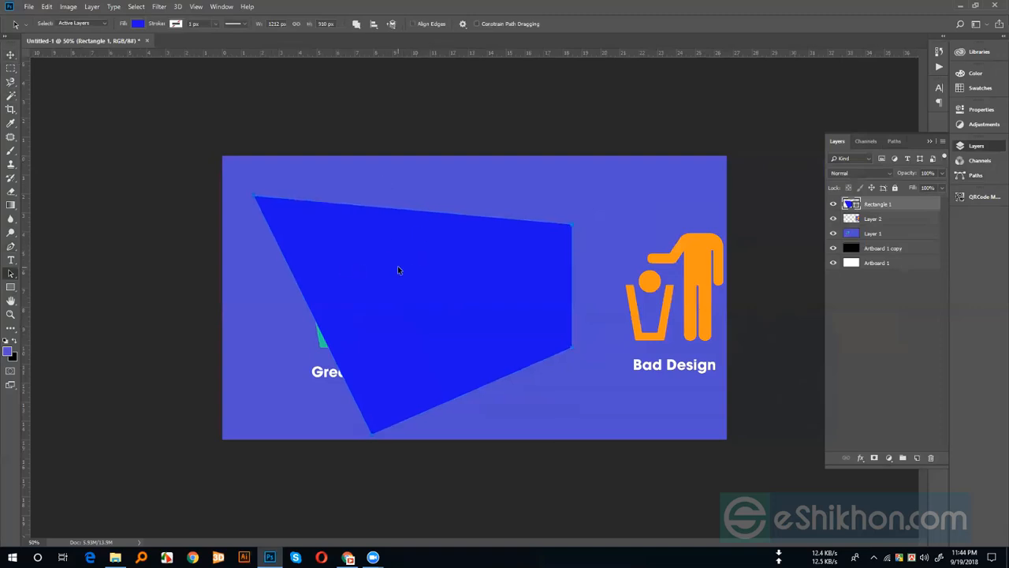
click(138, 24)
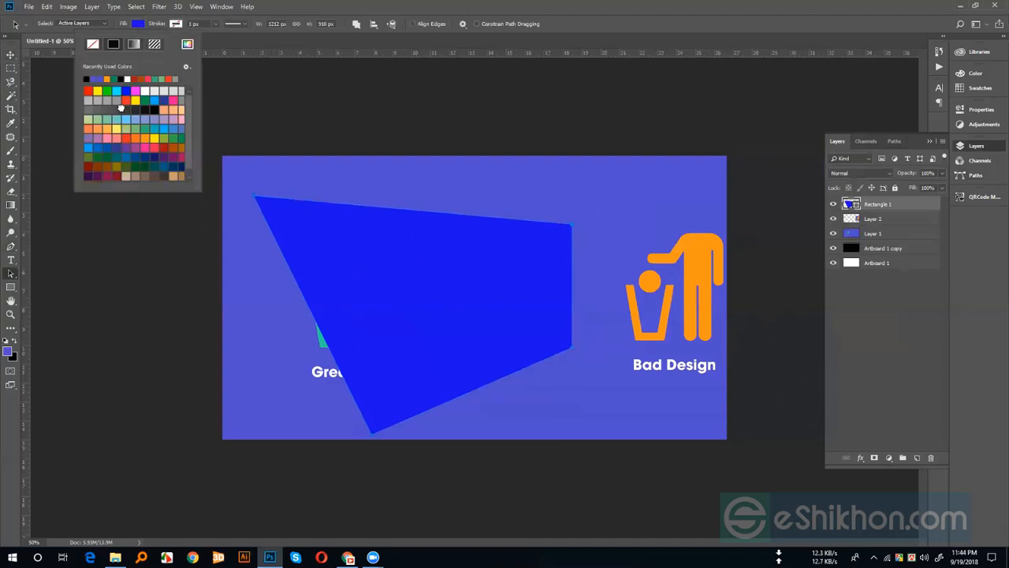
click(119, 101)
click(132, 142)
click(154, 154)
click(167, 136)
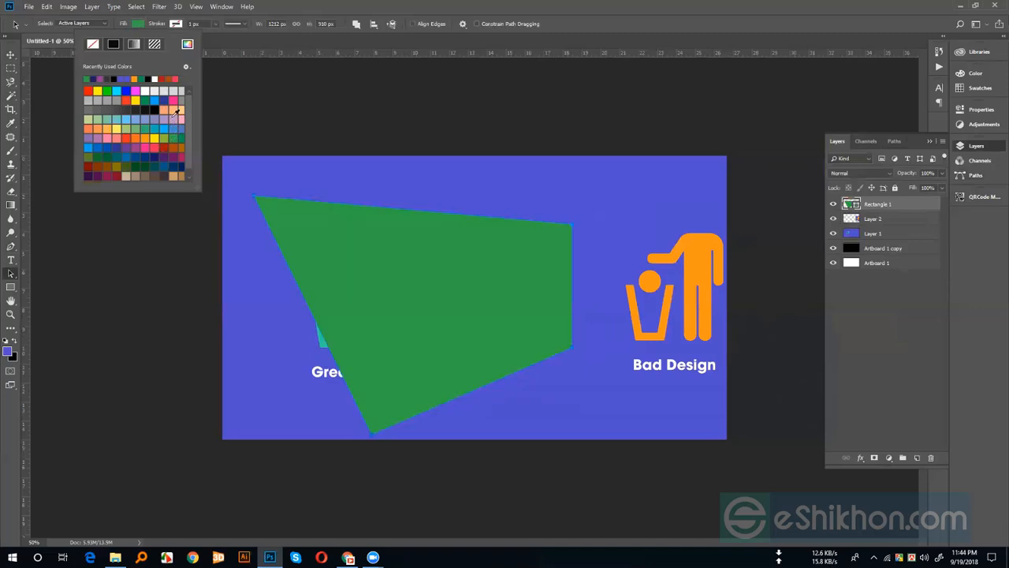
click(172, 110)
click(163, 110)
key(v)
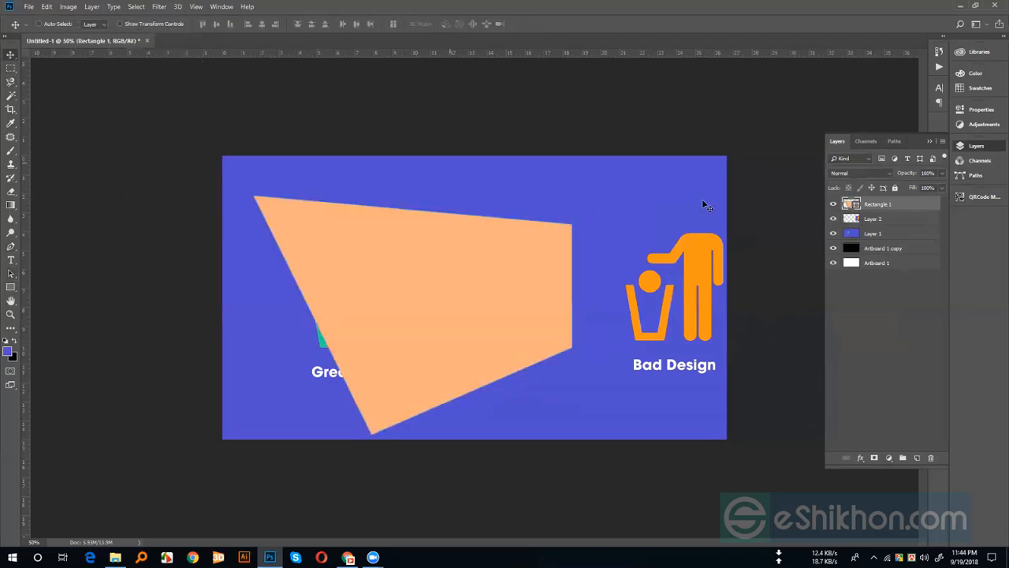
Give the Rectangle 1 shape a pink stroke 25 px wide, then select Layer 2 and reselect the shape
click(881, 223)
click(898, 203)
click(10, 273)
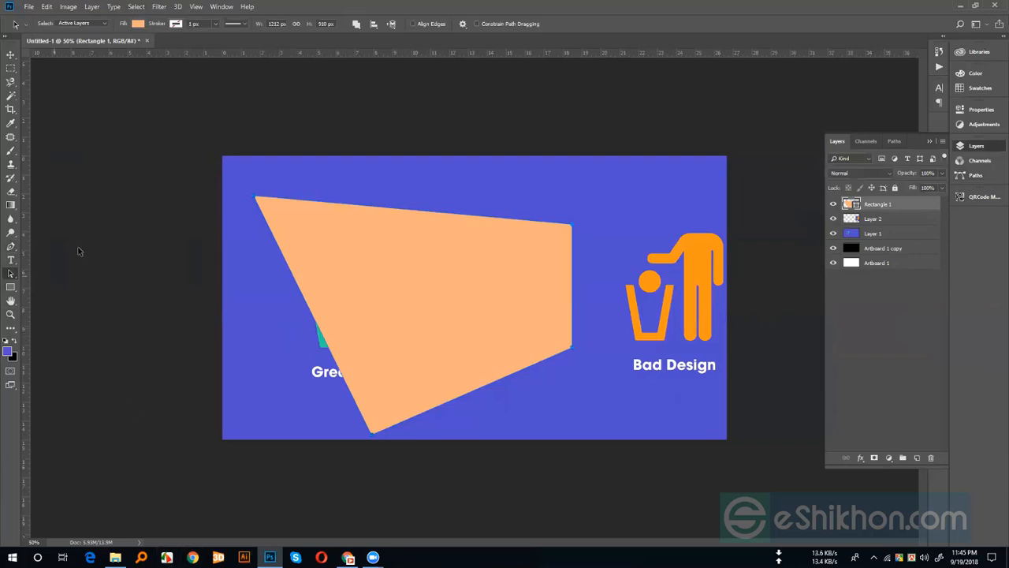
click(176, 24)
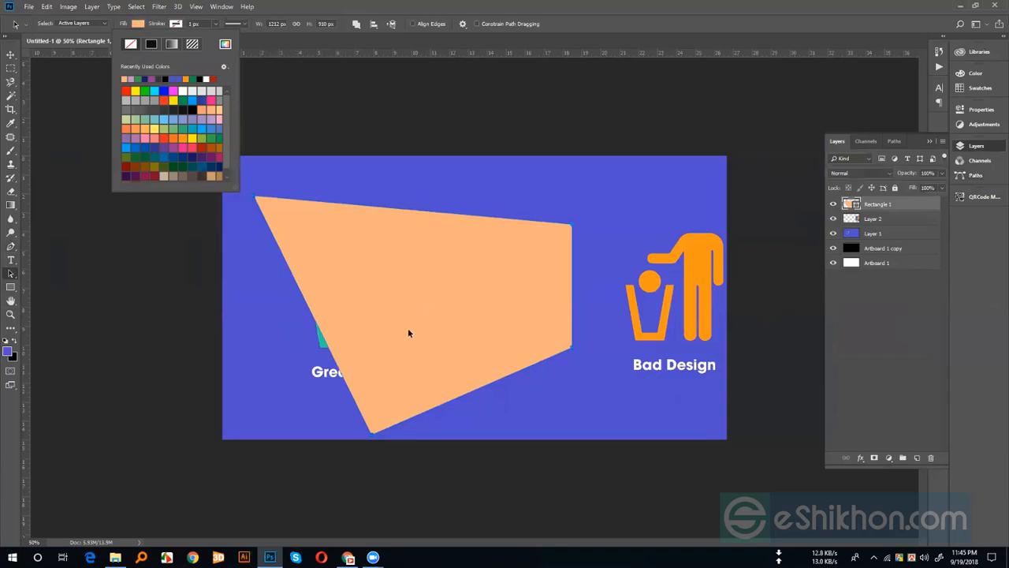
click(210, 100)
click(203, 23)
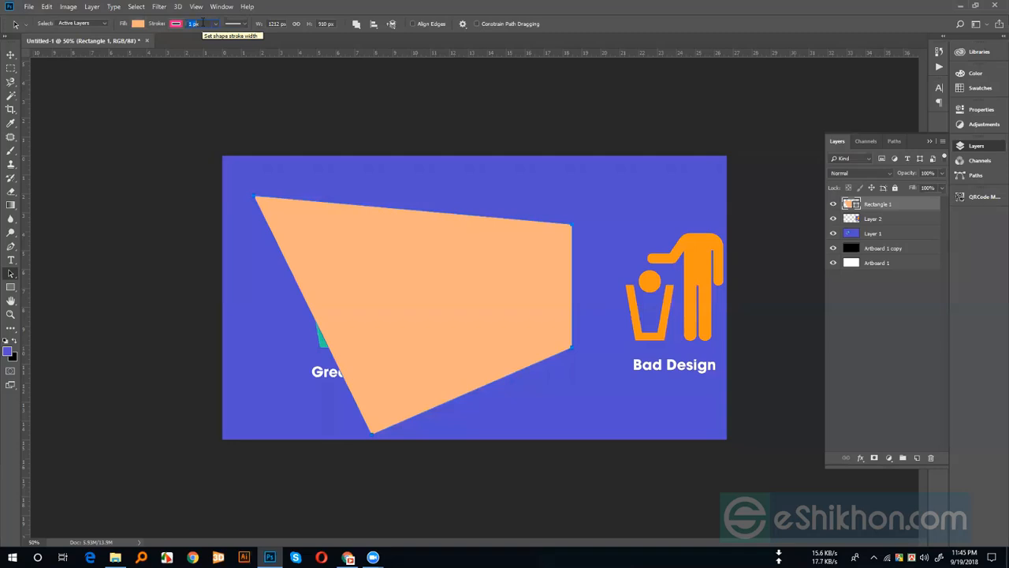
text(38)
key(Return)
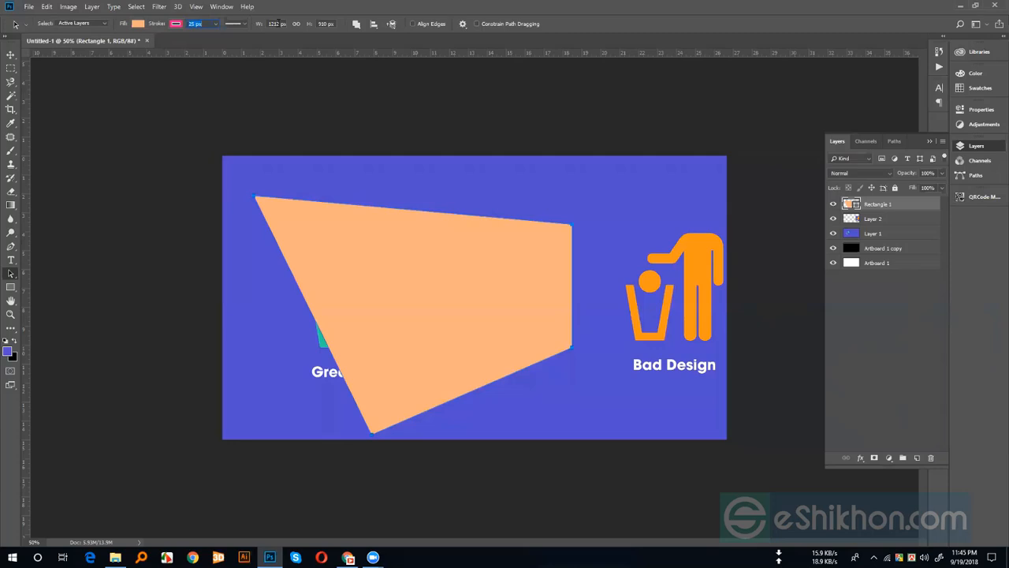
key(Return)
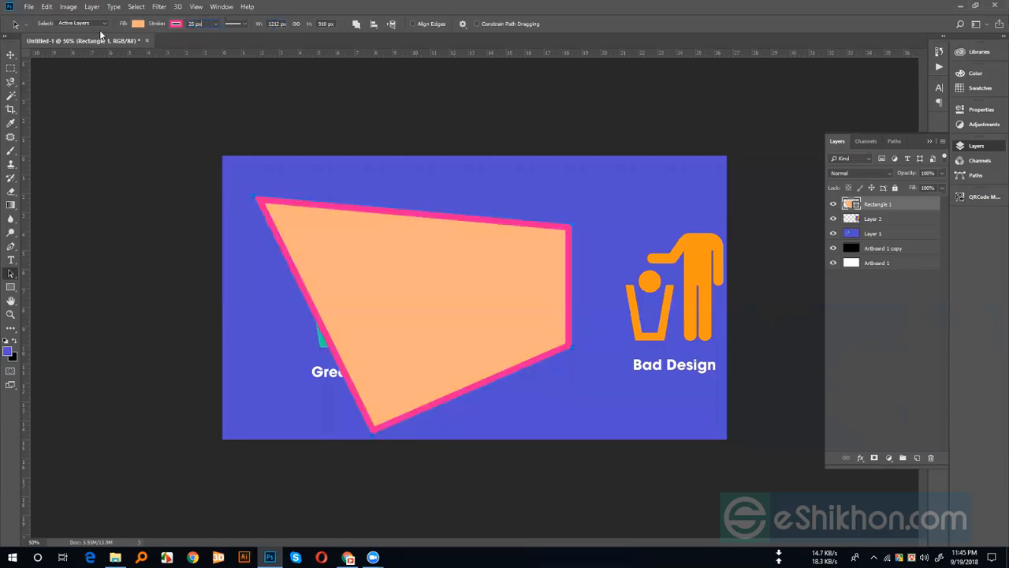
click(865, 219)
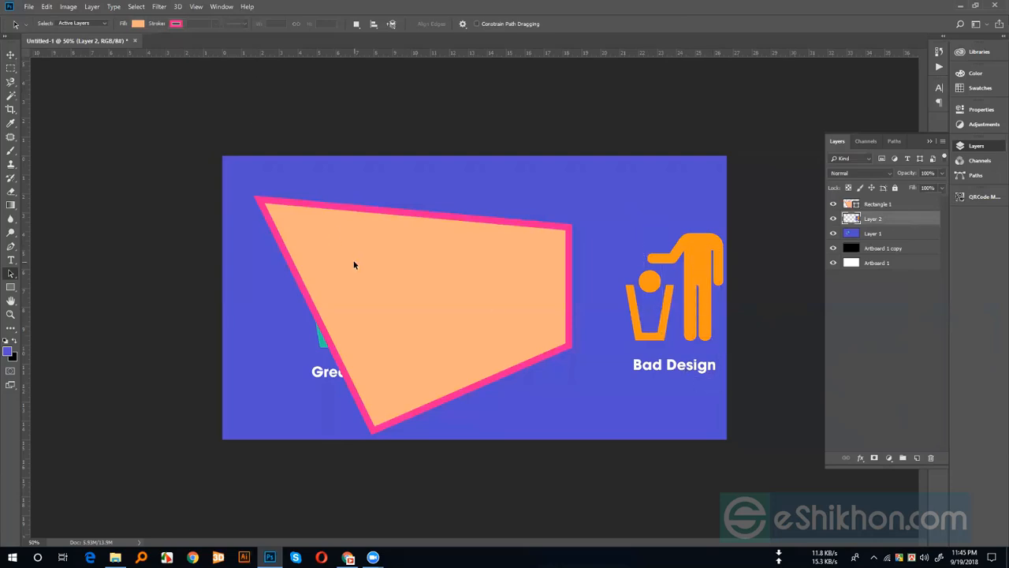
click(544, 262)
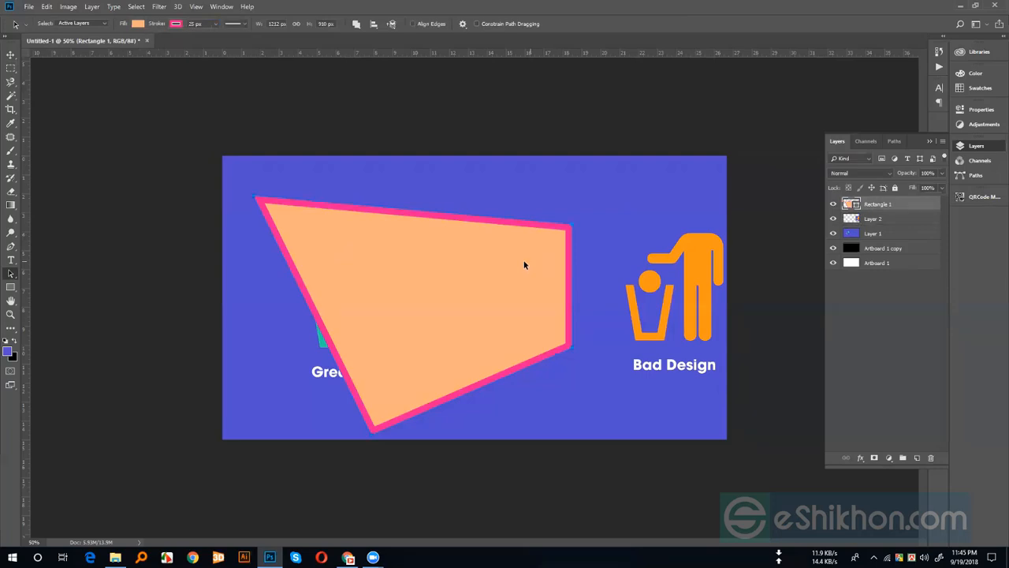
Try the dashed and dotted line styles on the Rectangle 1 shape's stroke and return it to a solid line
click(247, 24)
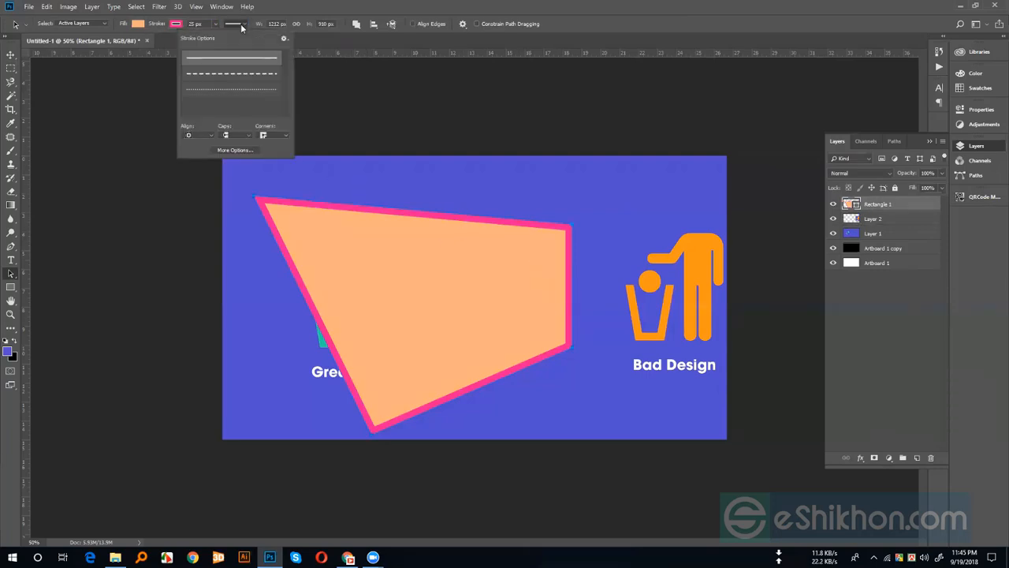
click(241, 95)
click(244, 75)
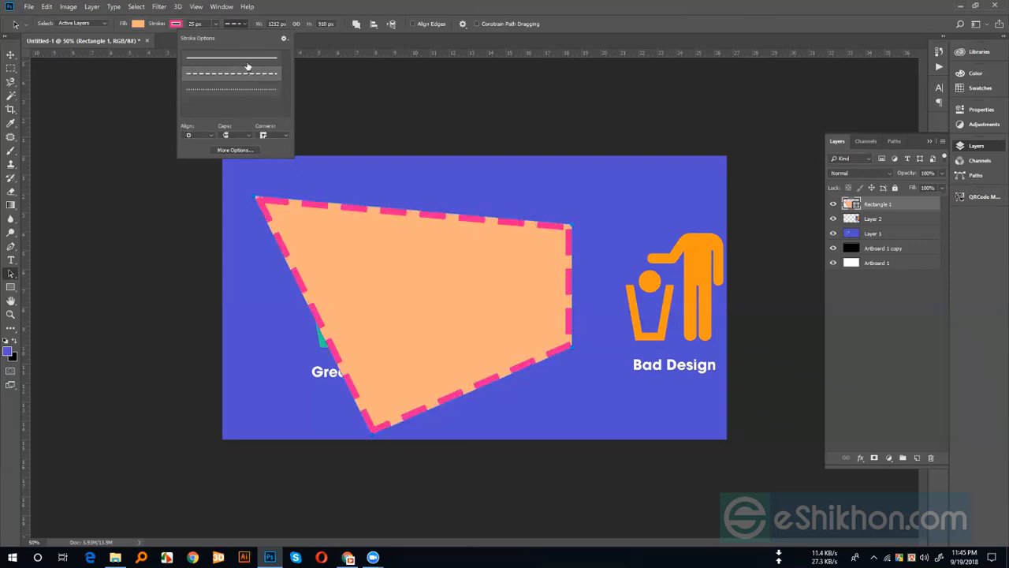
click(244, 68)
click(243, 79)
click(241, 92)
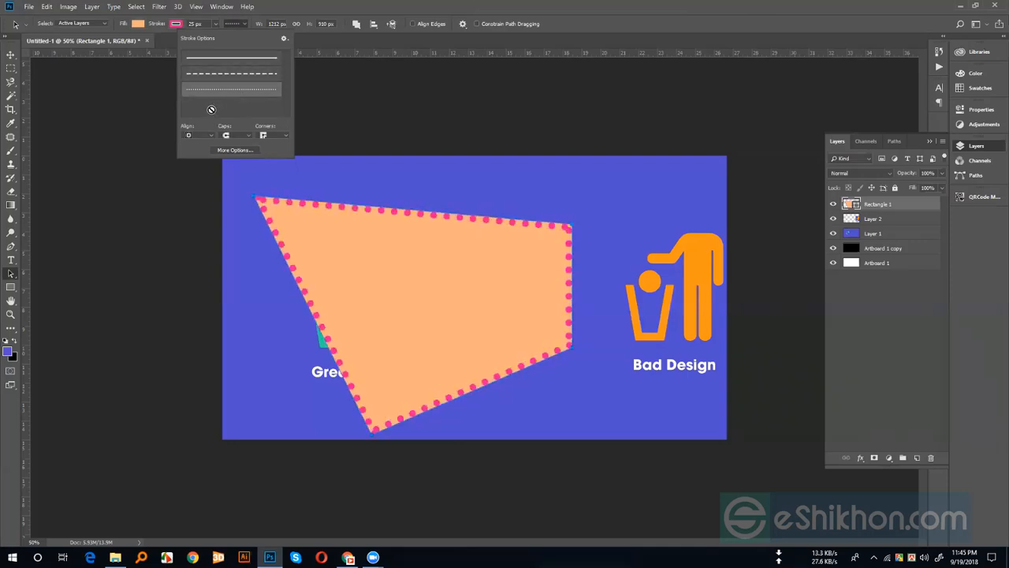
click(235, 74)
click(242, 61)
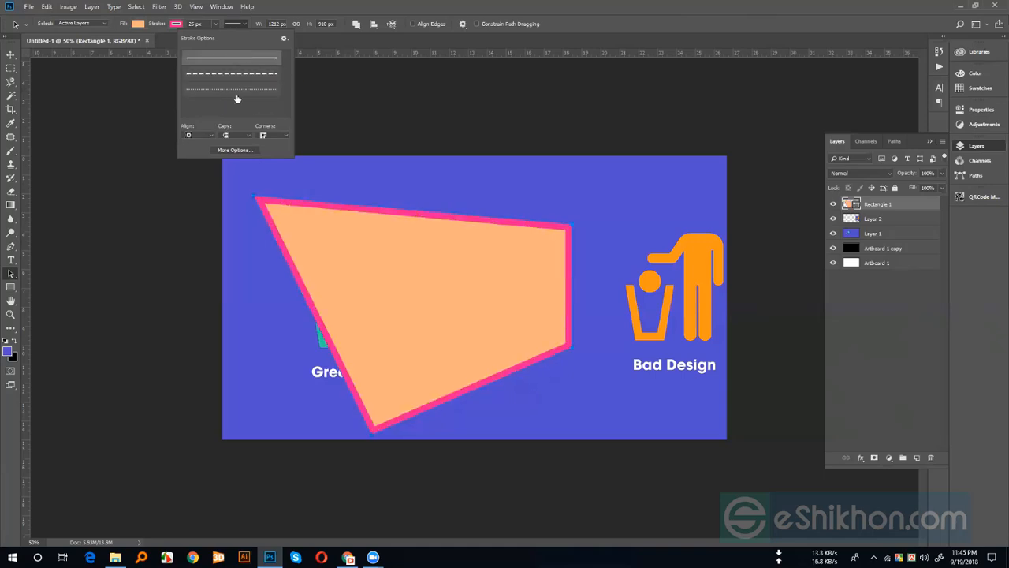
click(238, 96)
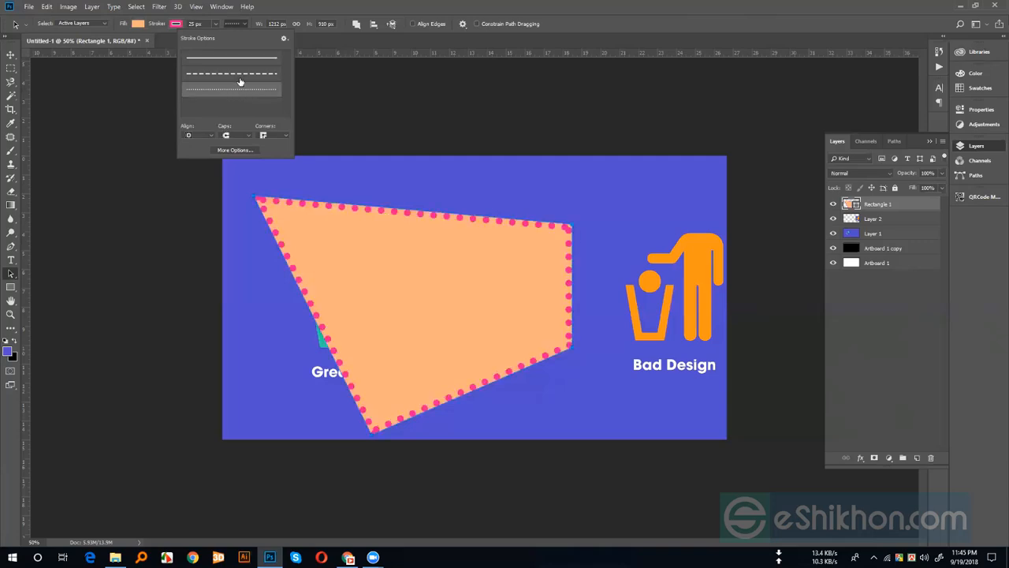
click(241, 76)
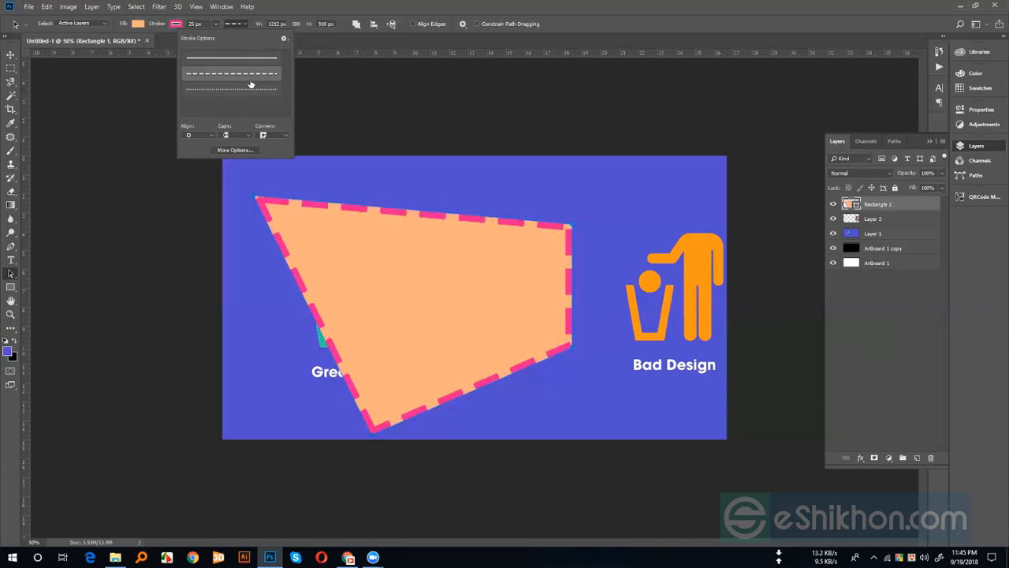
click(261, 60)
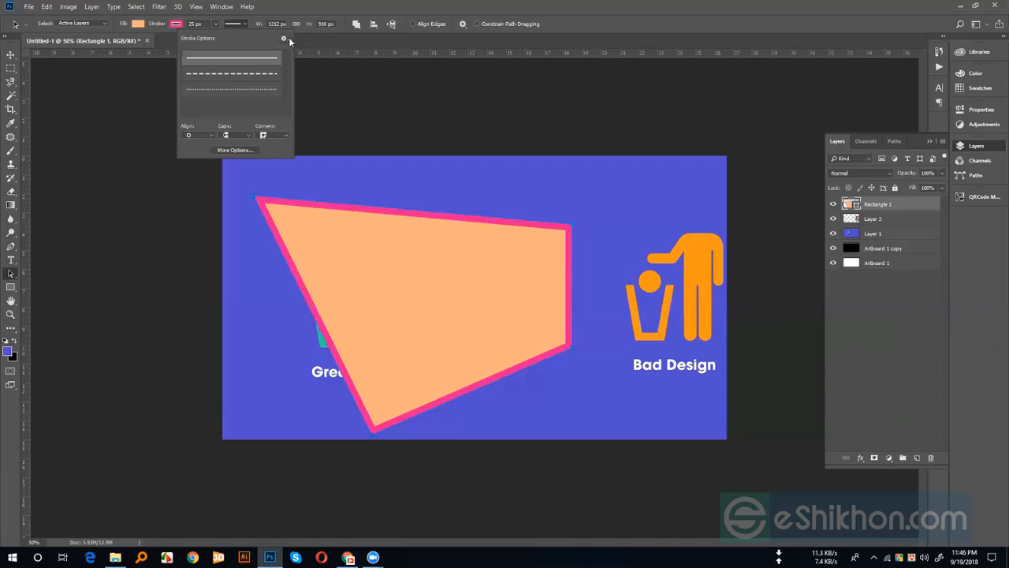
Preview the Center and Outside stroke alignments on the Rectangle 1 shape through the detailed stroke options, and cancel the changes
click(287, 38)
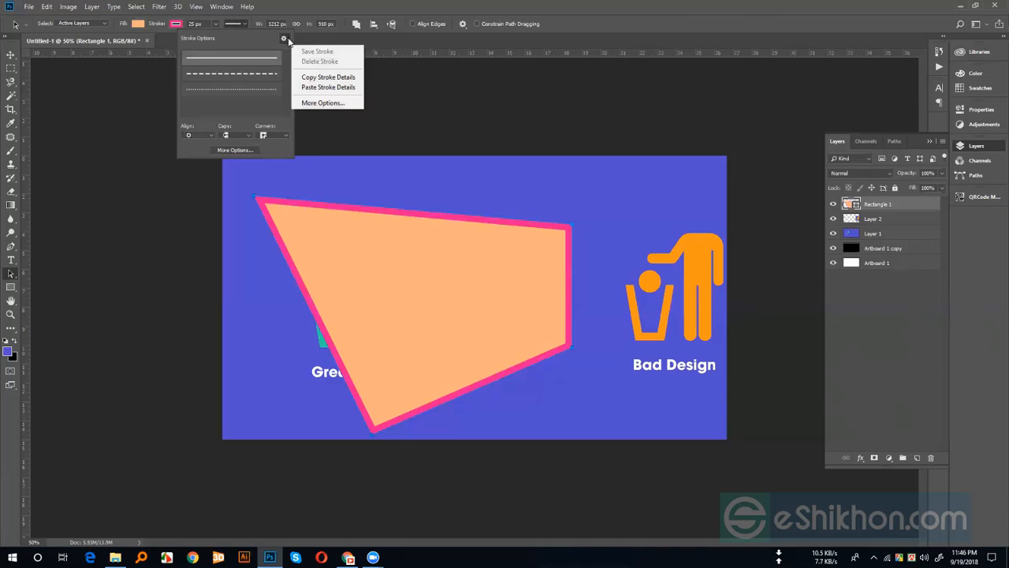
click(310, 104)
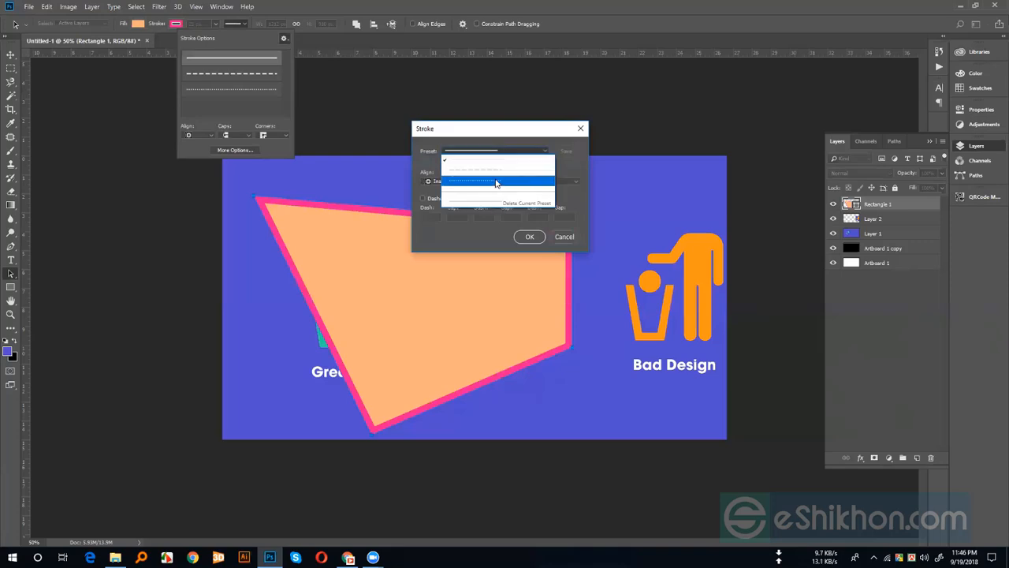
click(490, 162)
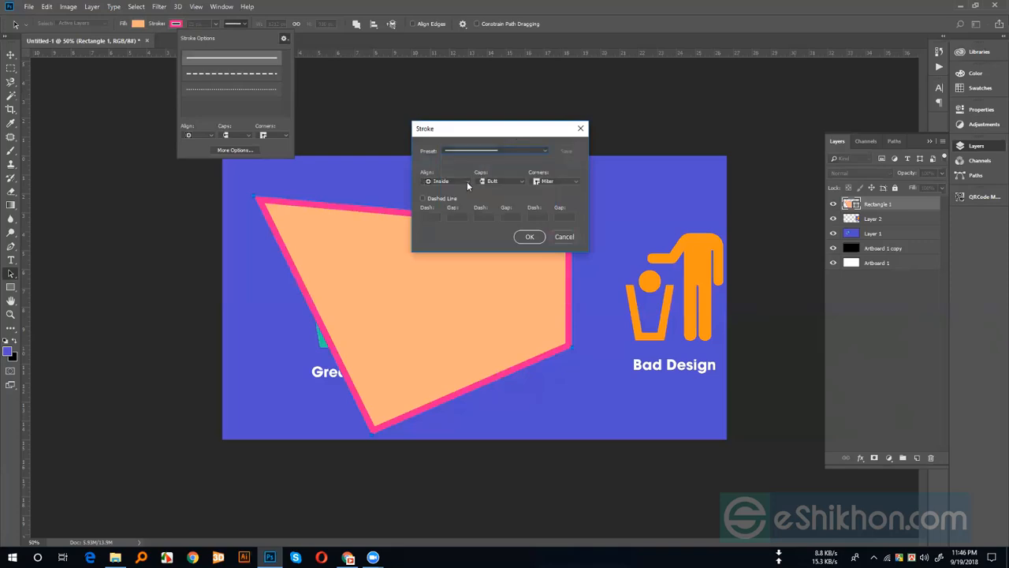
click(467, 181)
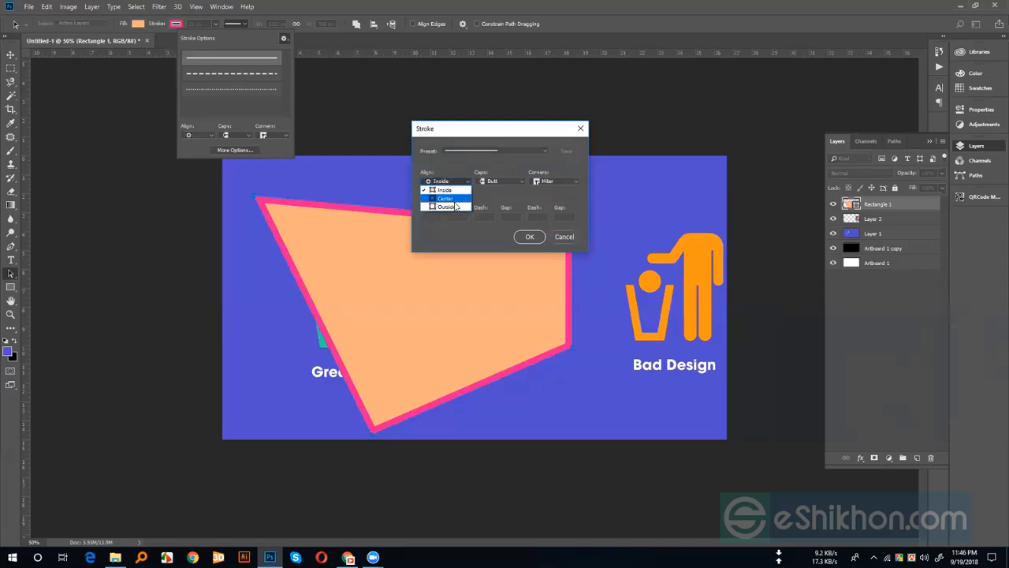
click(505, 133)
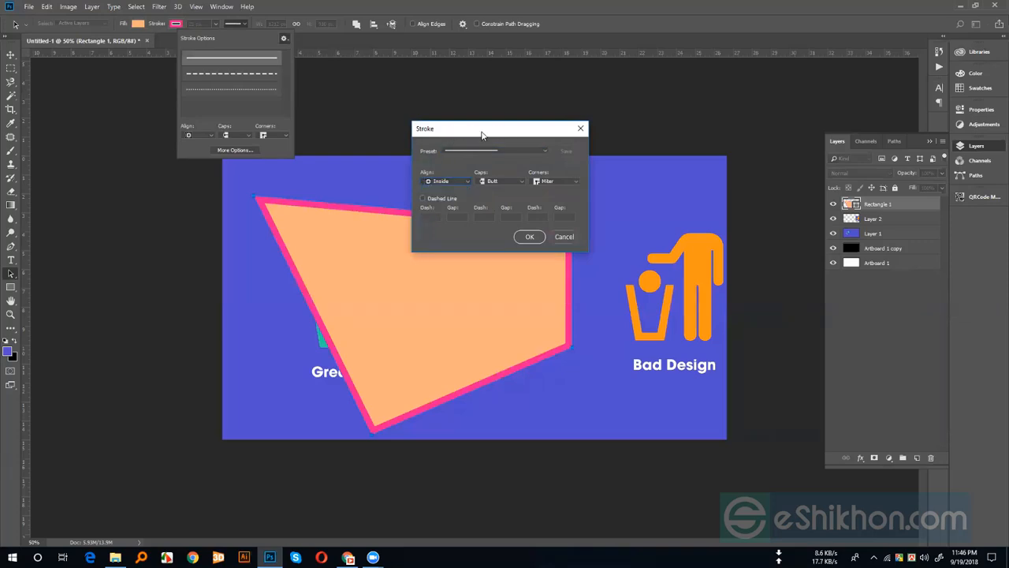
drag(483, 135, 630, 134)
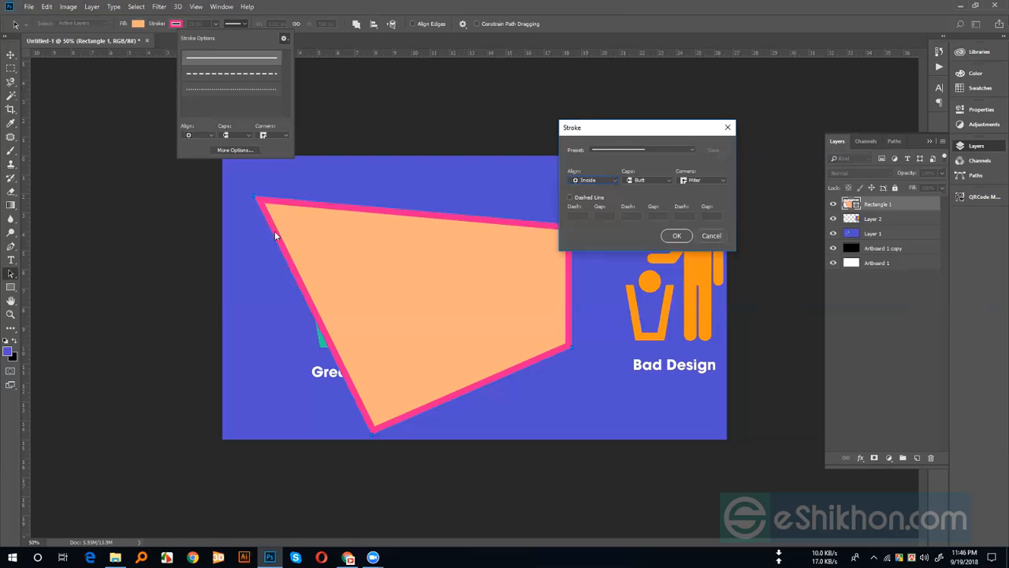
click(590, 183)
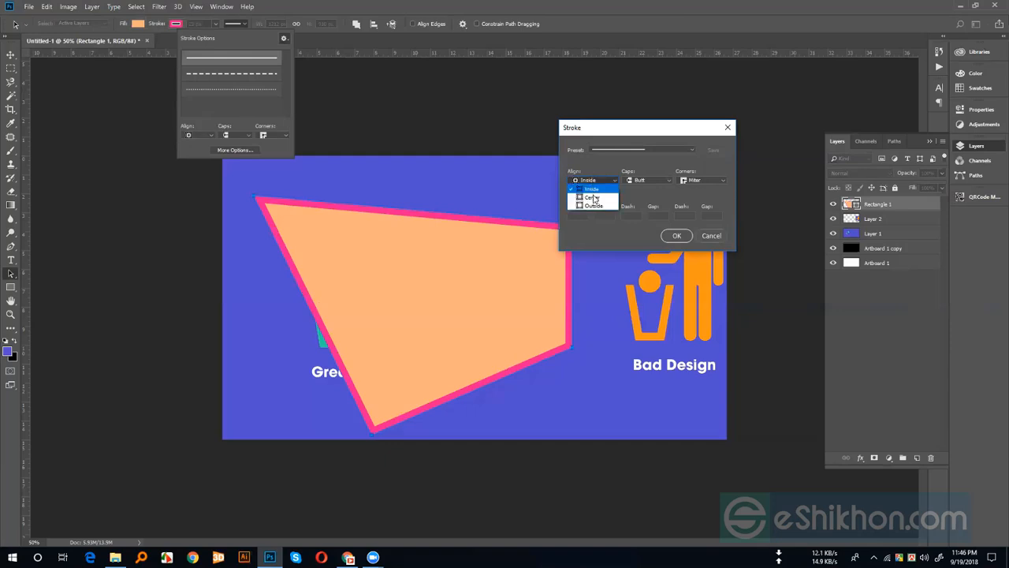
click(590, 198)
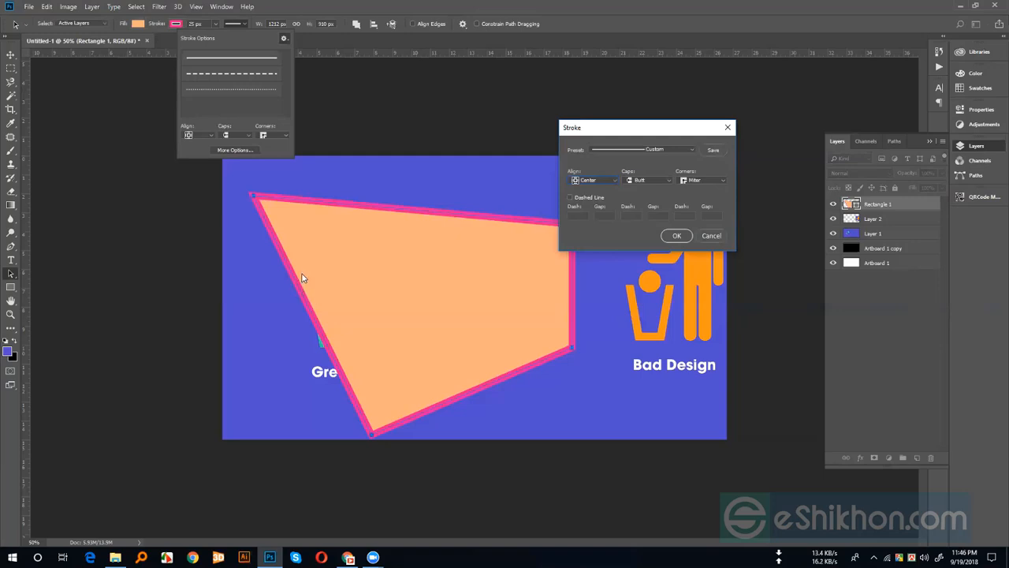
click(592, 184)
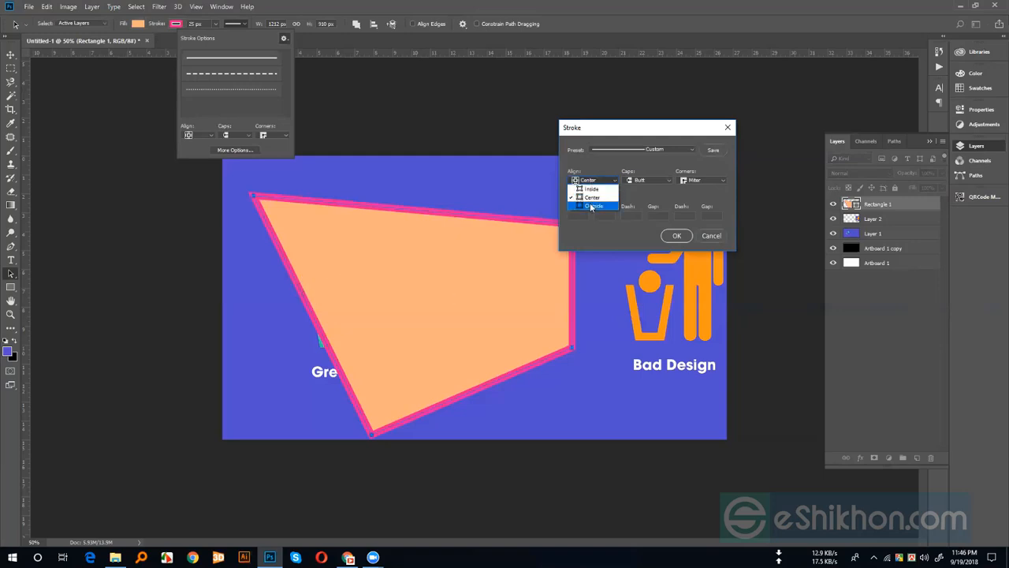
click(592, 207)
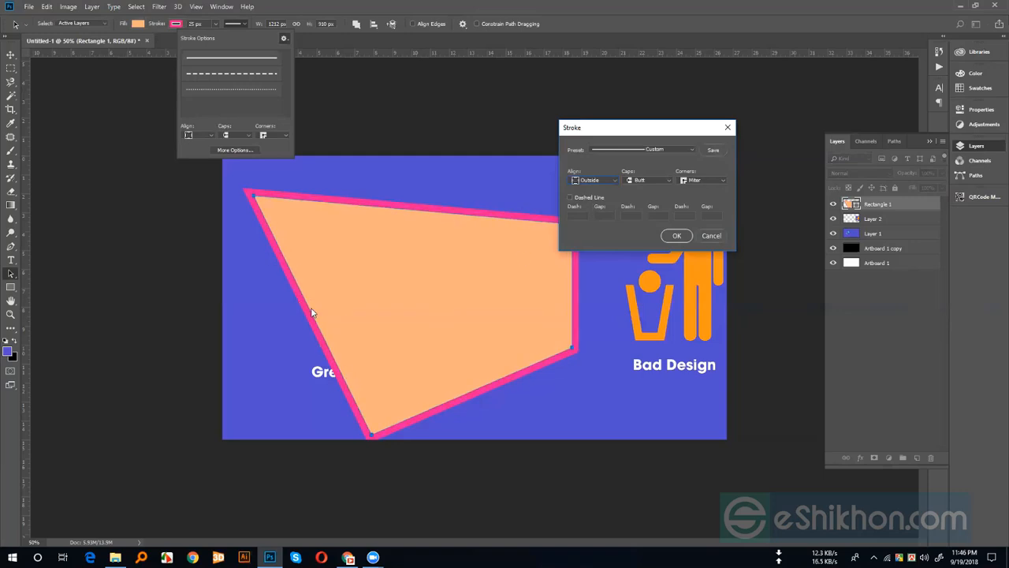
click(709, 235)
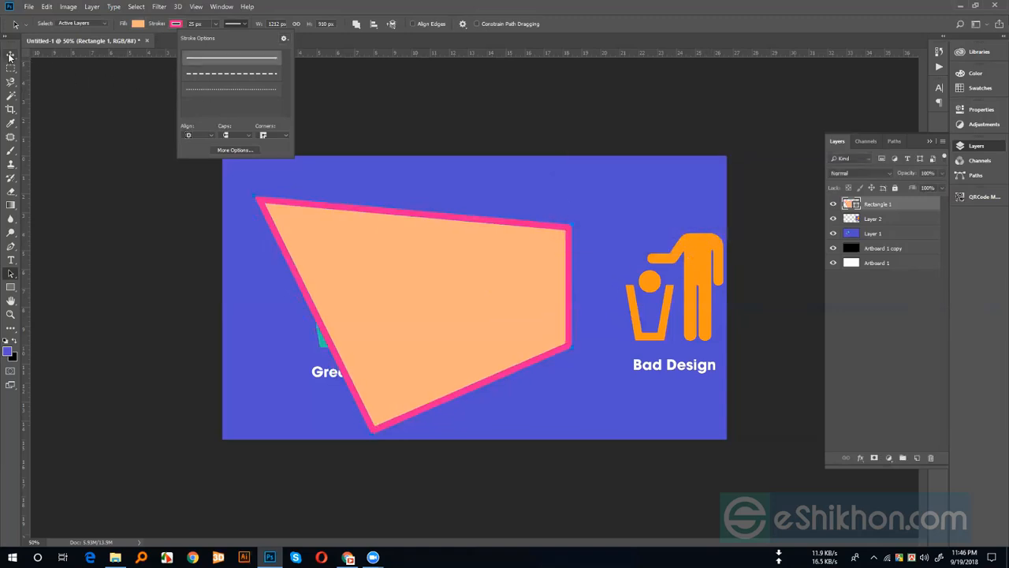
Delete the Rectangle 1 layer and place the Plug-In.jpg image from the desktop into the Photoshop document
click(12, 54)
drag(895, 207, 931, 458)
click(959, 6)
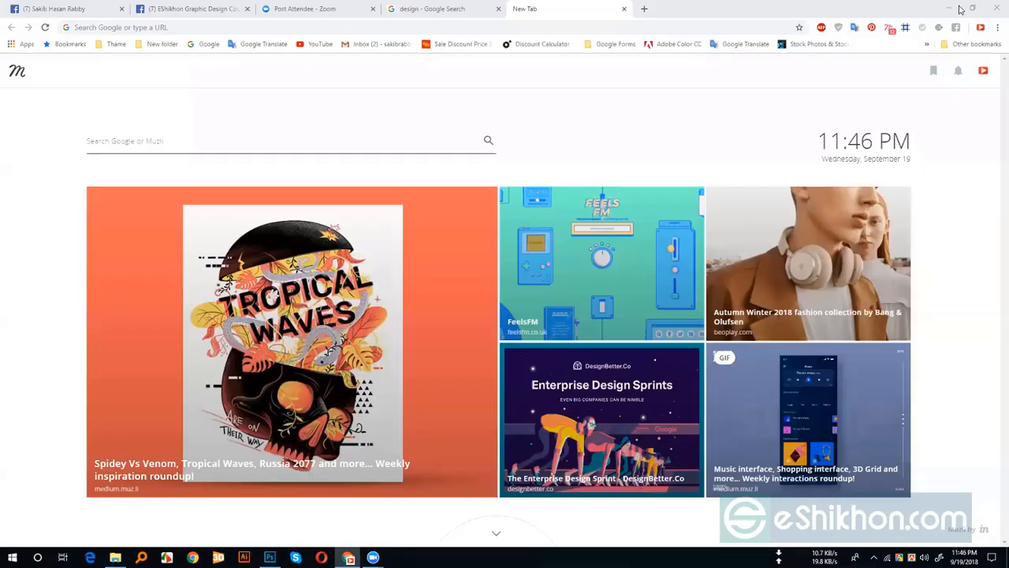
click(946, 7)
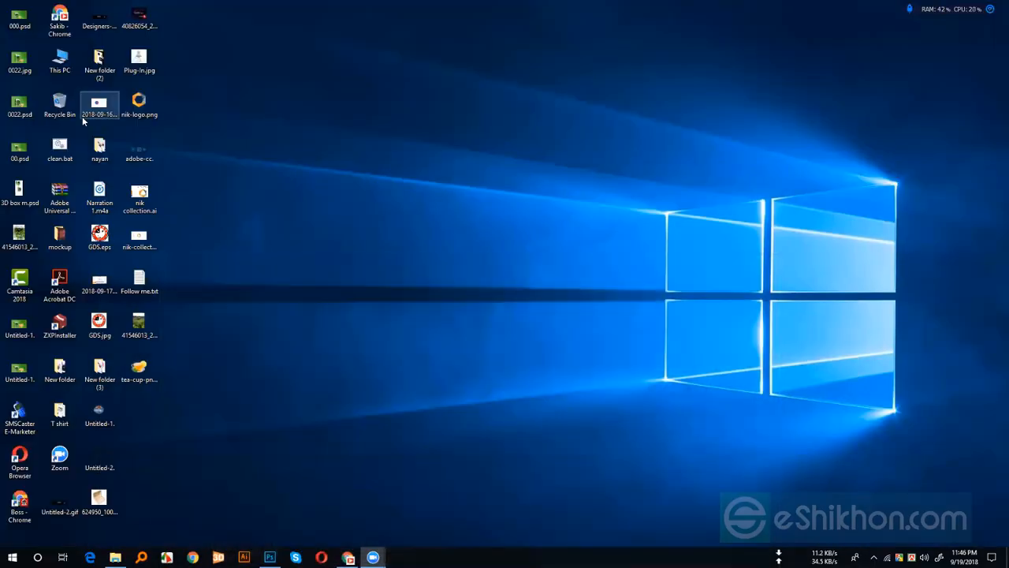
drag(139, 59, 419, 292)
key(Return)
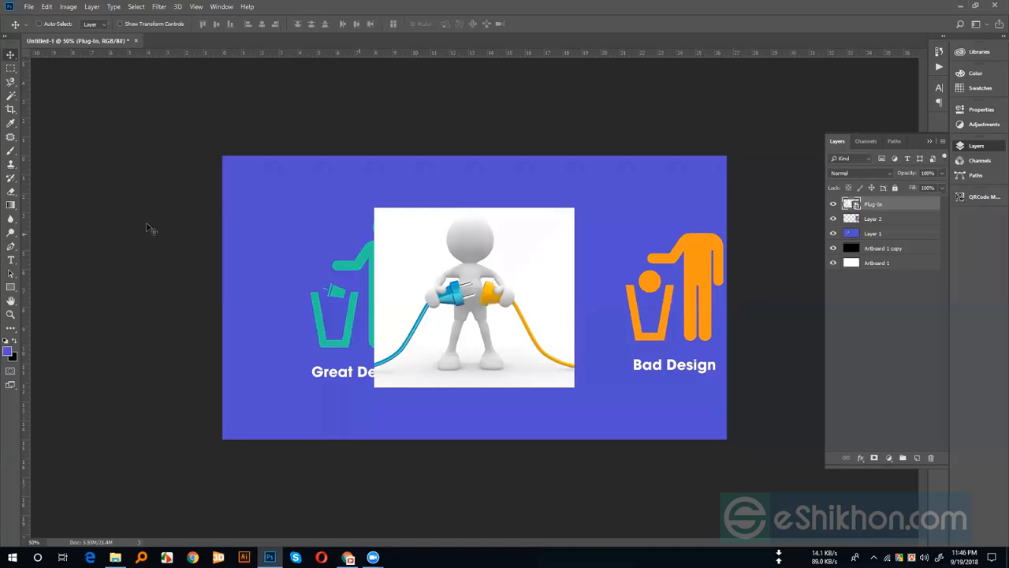
Draw a rectangle shape of about 766 x 690 px exactly over the Plug-In image and set its fill to none
click(11, 288)
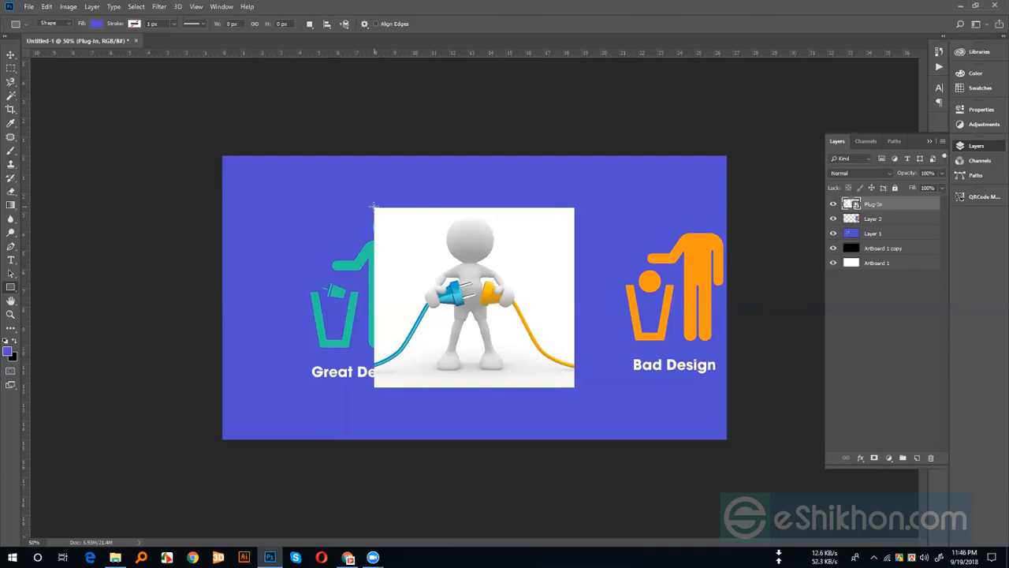
drag(372, 205, 574, 386)
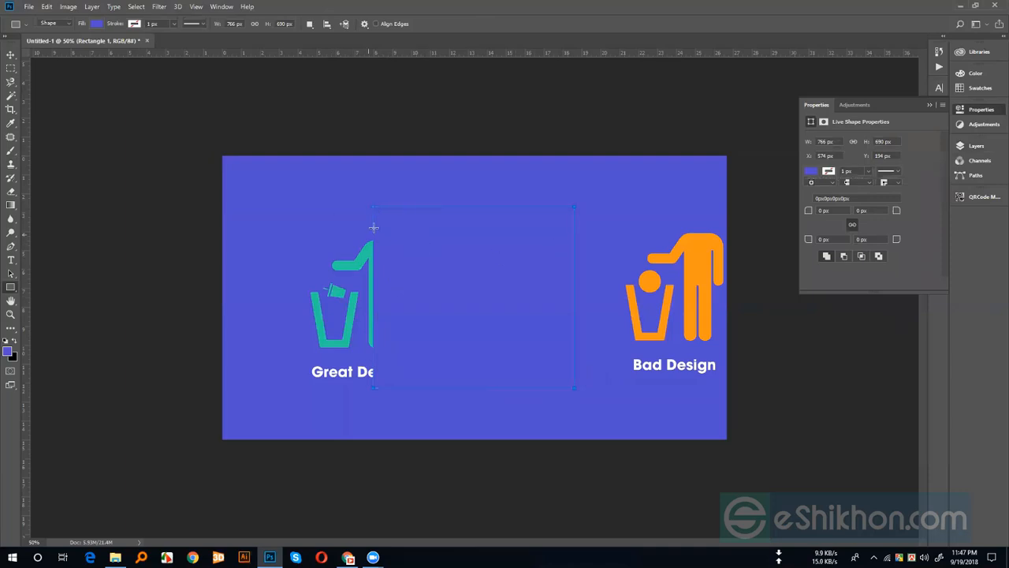
click(97, 24)
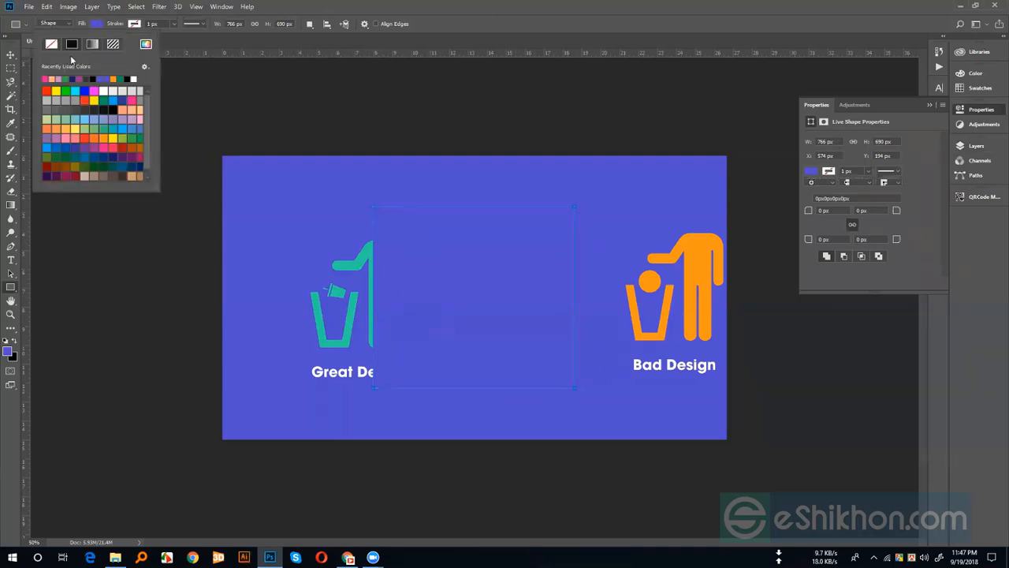
click(52, 44)
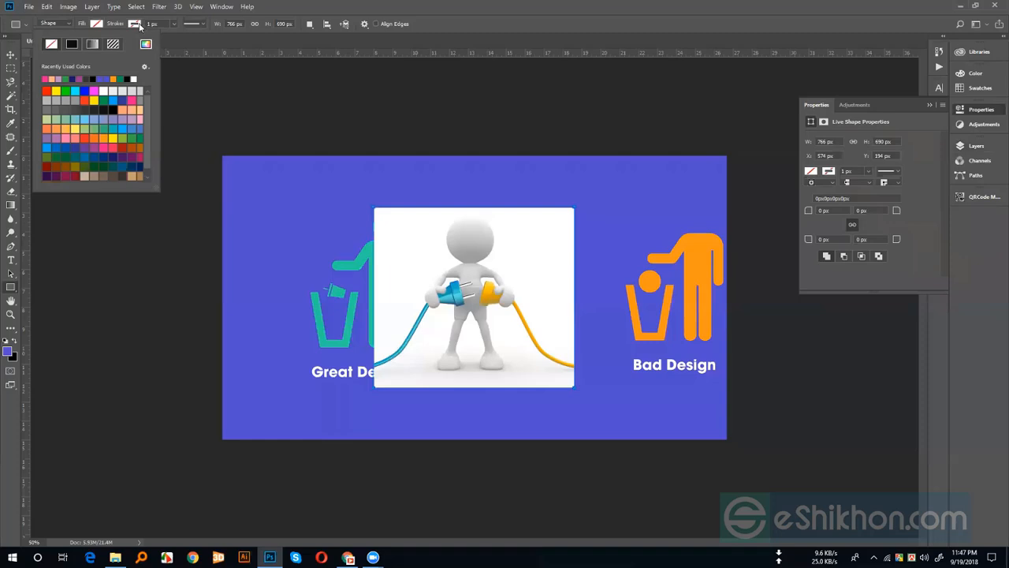
Give the rectangle around the Plug-In image a gray stroke about 19 px wide
click(138, 24)
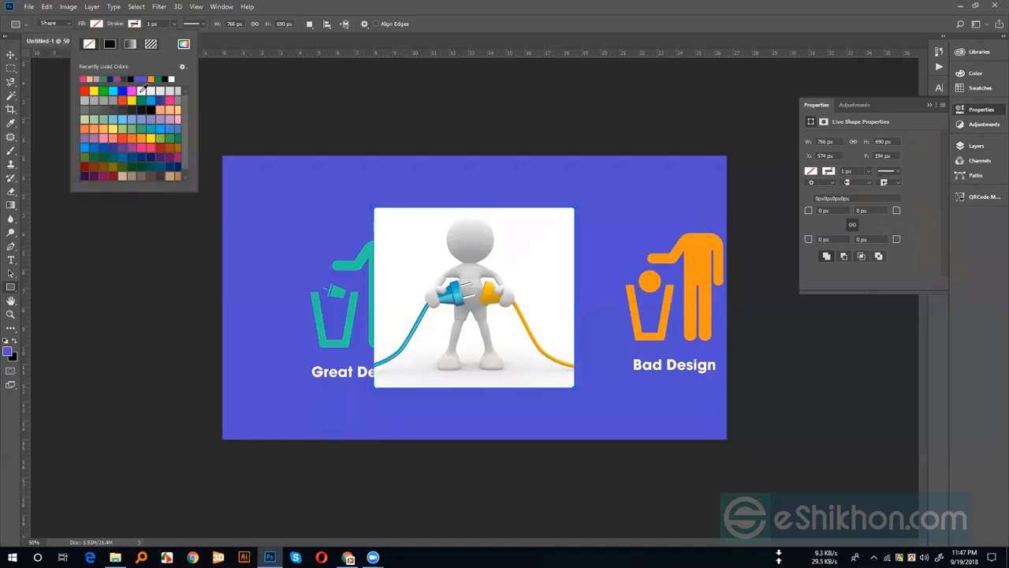
click(112, 100)
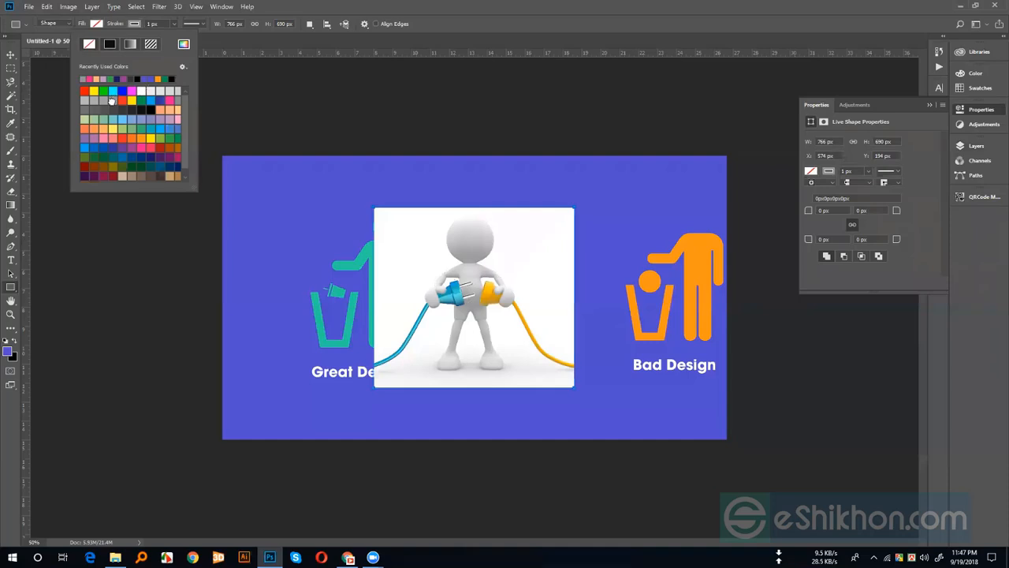
click(166, 24)
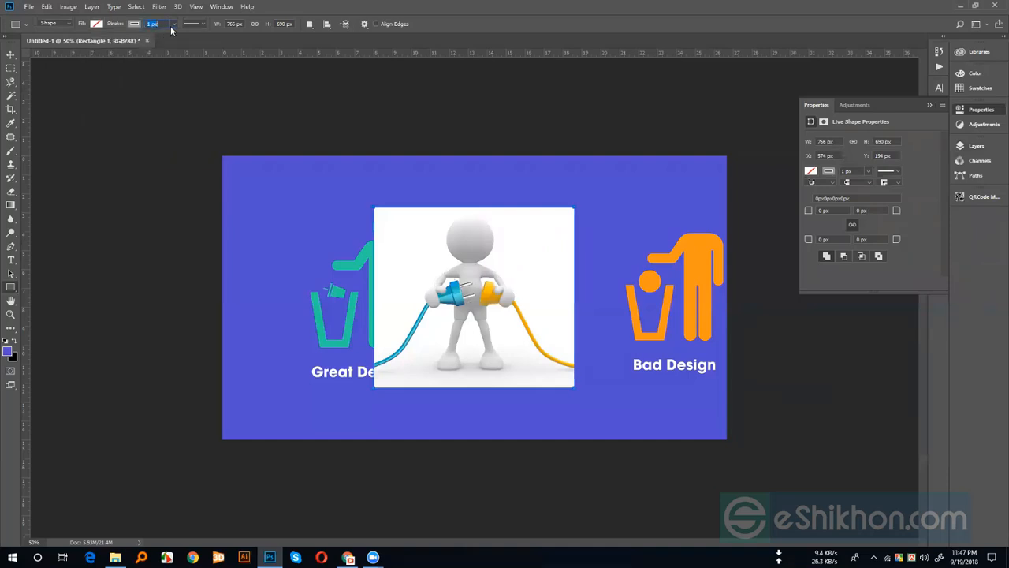
click(139, 25)
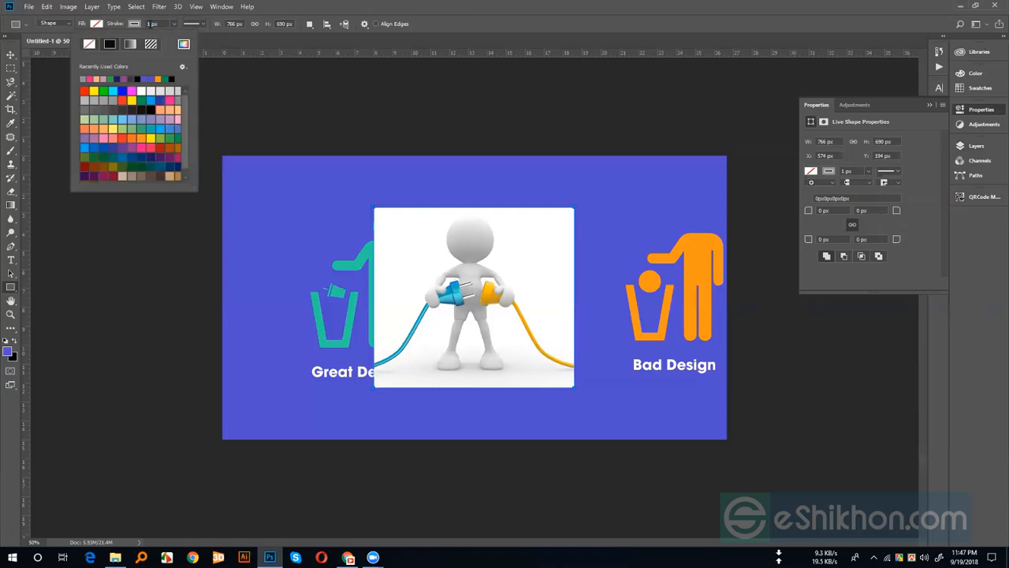
click(153, 23)
click(174, 24)
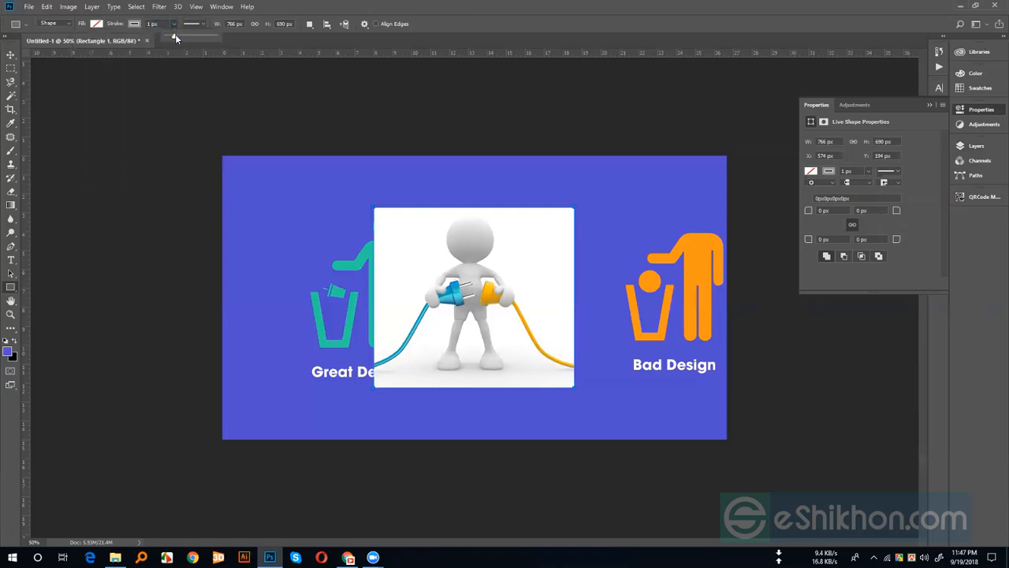
drag(176, 37, 188, 38)
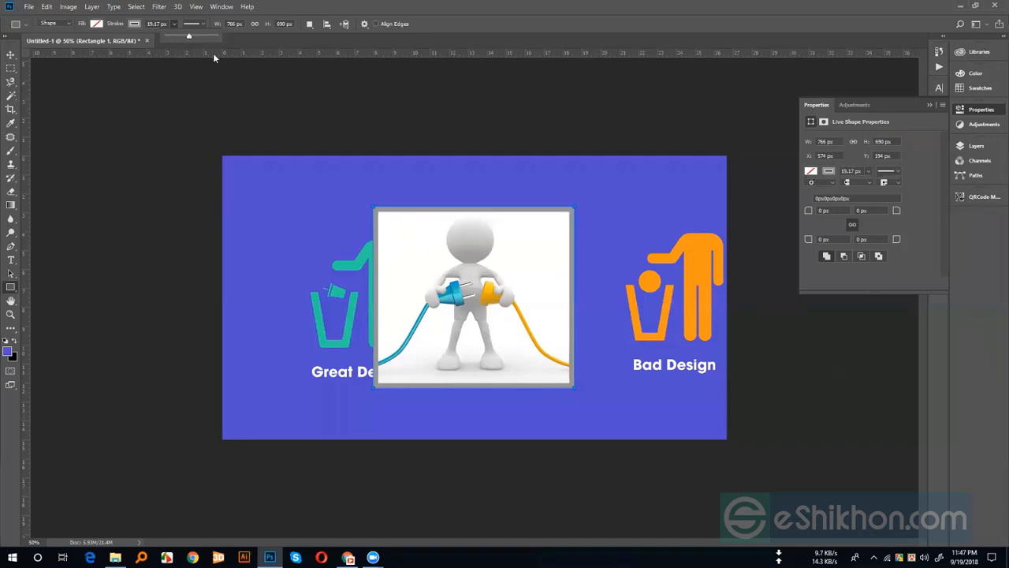
click(221, 22)
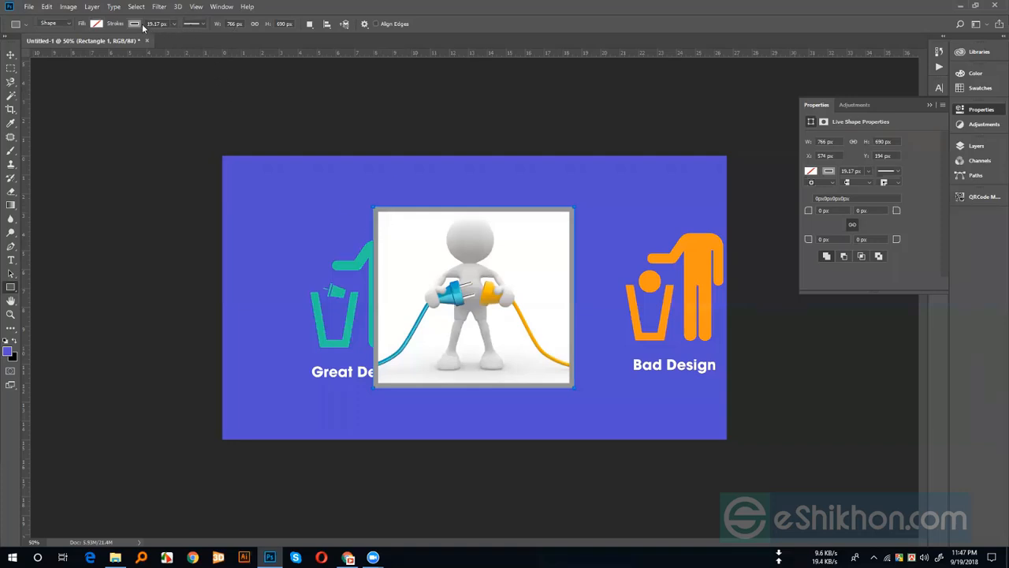
Try Center alignment for the gray stroke of the rectangle and set it to Outside
click(203, 23)
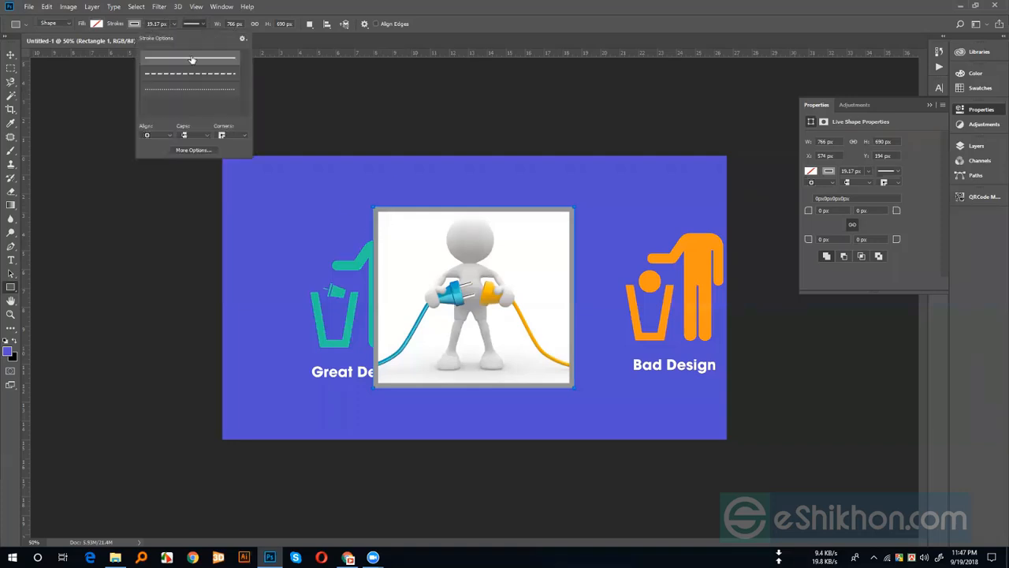
click(162, 135)
click(161, 158)
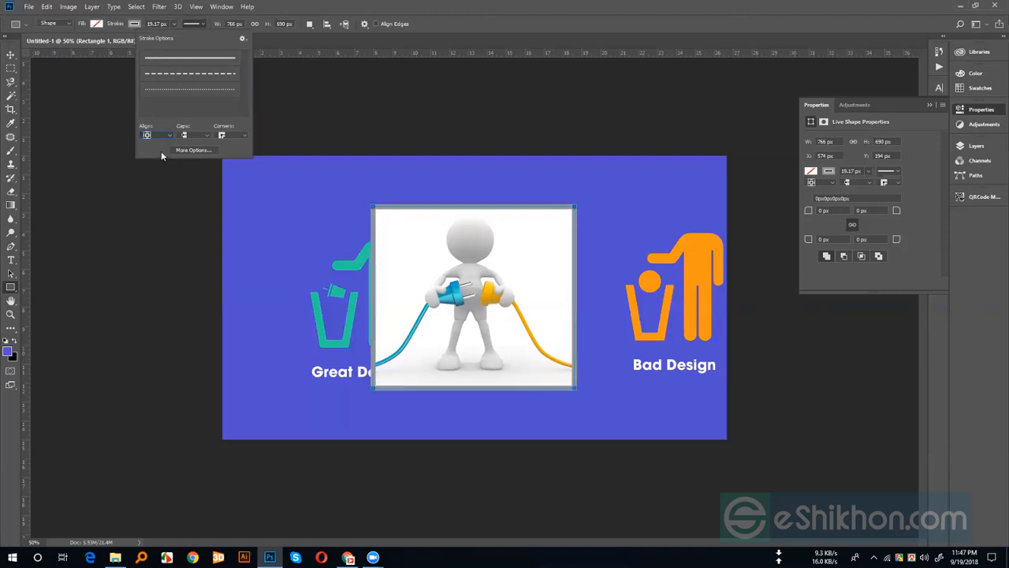
click(165, 137)
click(160, 159)
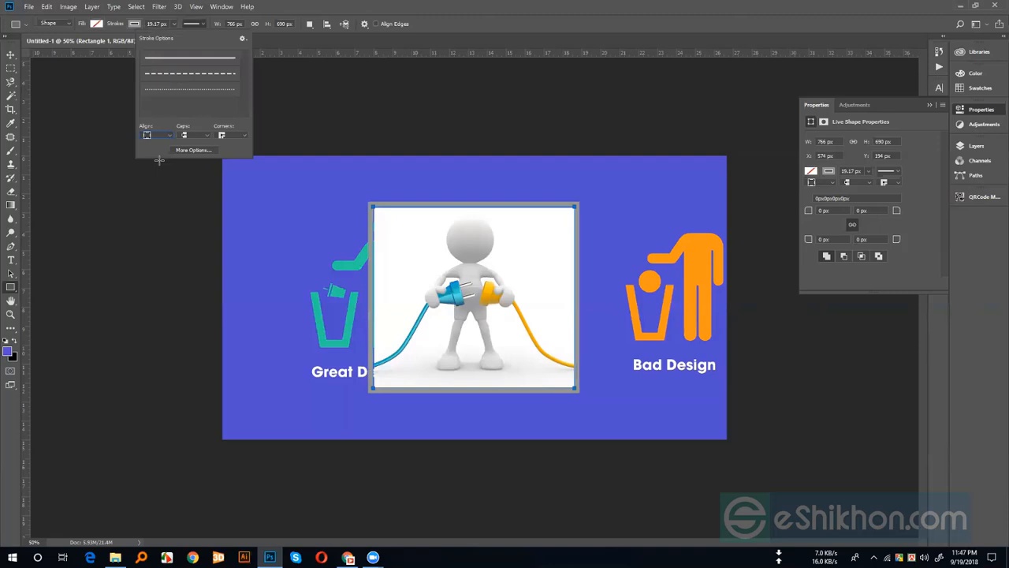
Nudge the left edge of the frame rectangle inward 6 px to meet the Plug-In image, giving a 760 px width
click(11, 55)
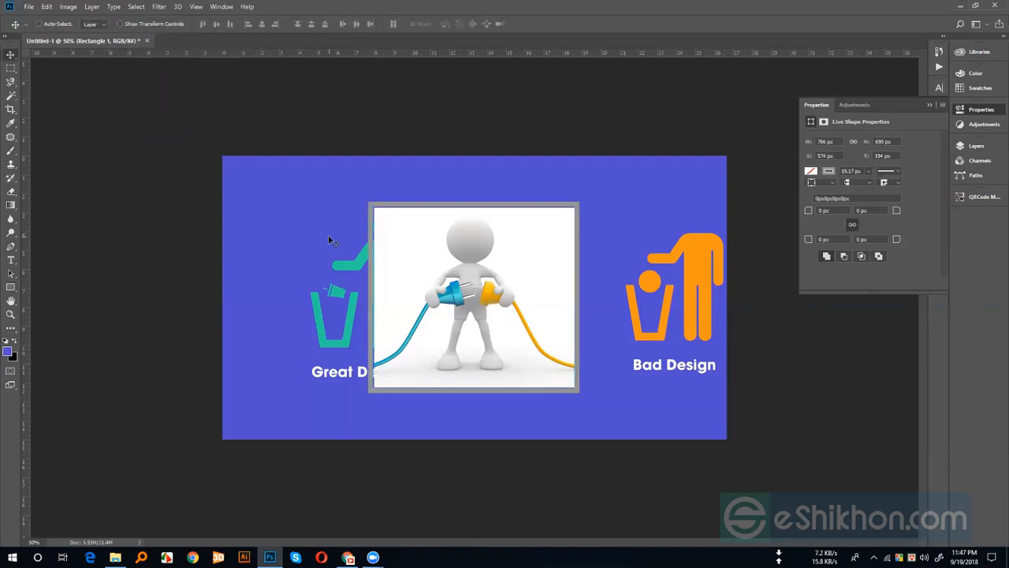
key(ctrl+1)
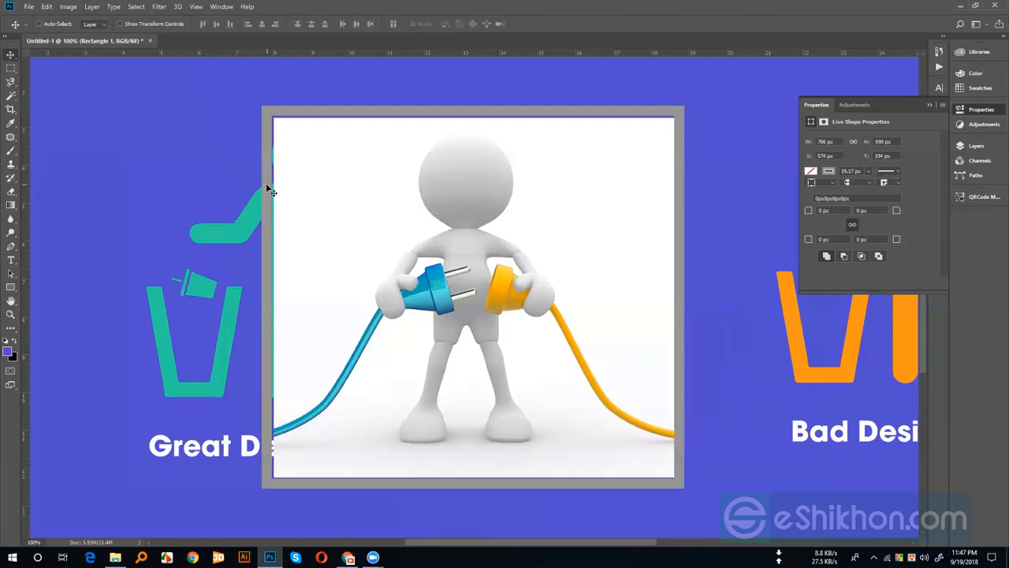
click(11, 272)
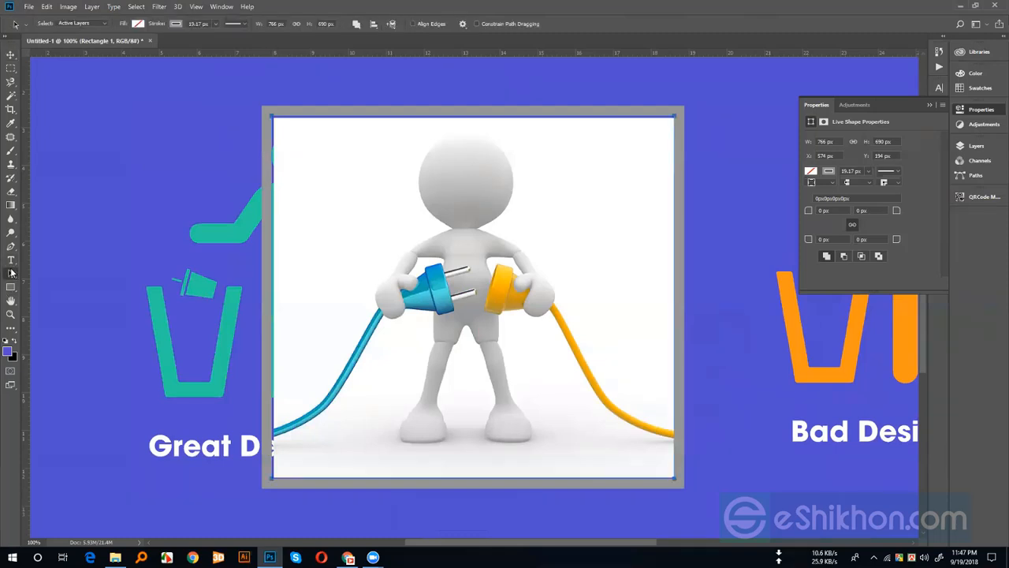
right_click(11, 272)
click(41, 280)
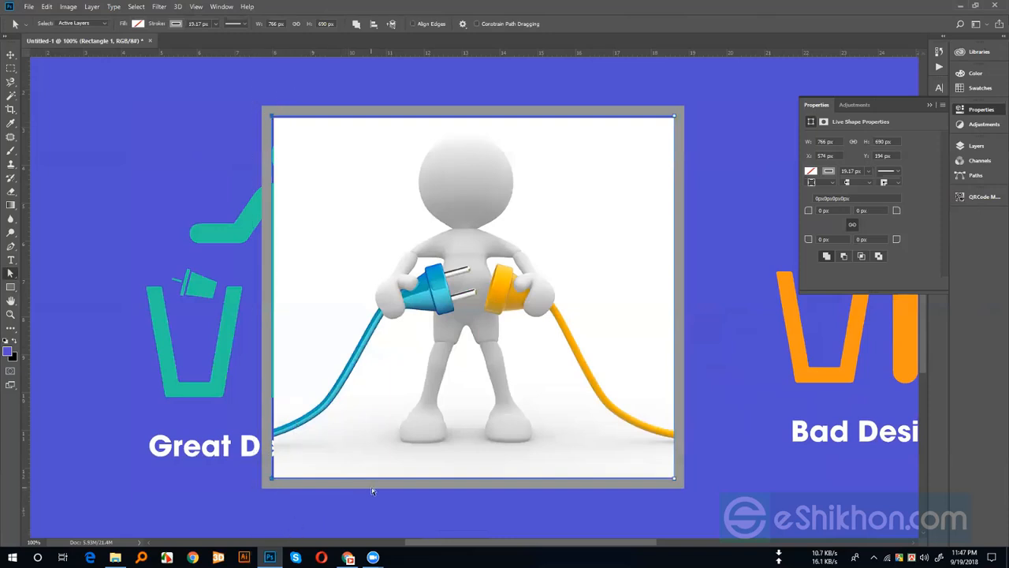
key(Right)
key(Right)
key(Right)
key(Right)
key(Right)
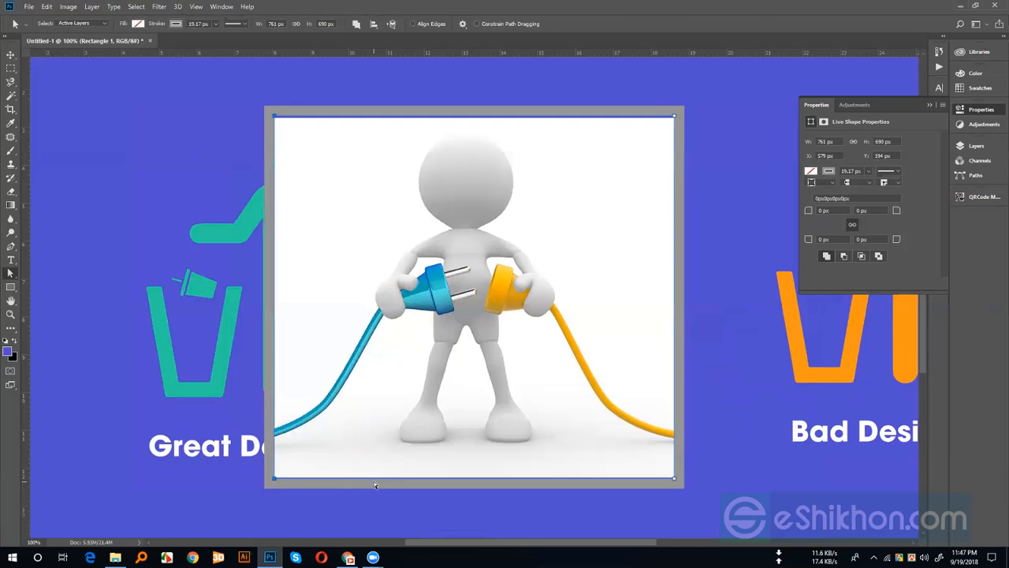
key(Right)
Select the frame rectangle's two upper corner points and nudge its top edge down 4 px to meet the image
drag(224, 74, 752, 142)
key(Down)
key(Down)
key(Down)
key(Down)
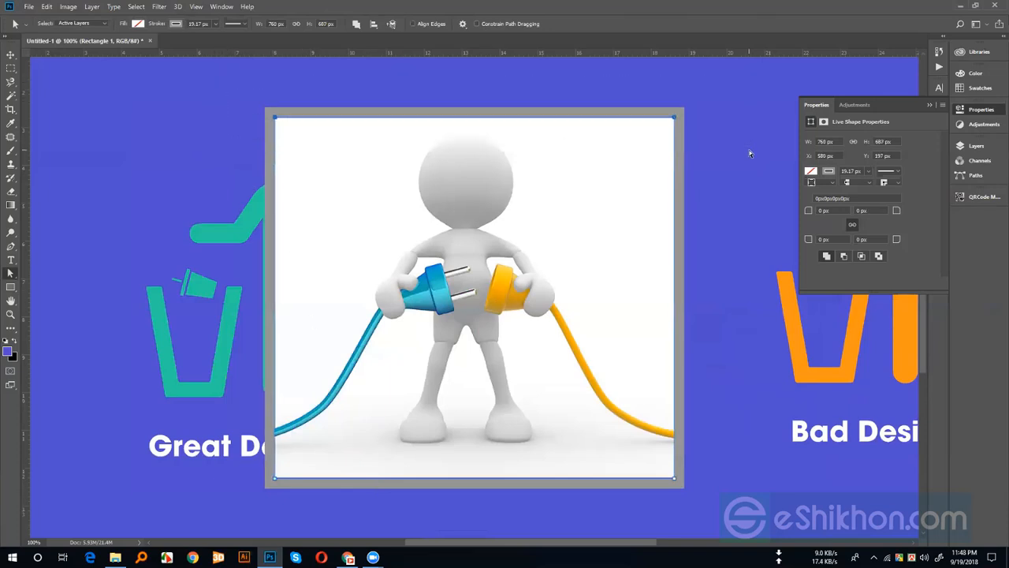
Nudge the frame rectangle's bottom edge up 3 px to meet the image, giving a 683 px height
drag(765, 477, 213, 506)
key(Up)
key(Up)
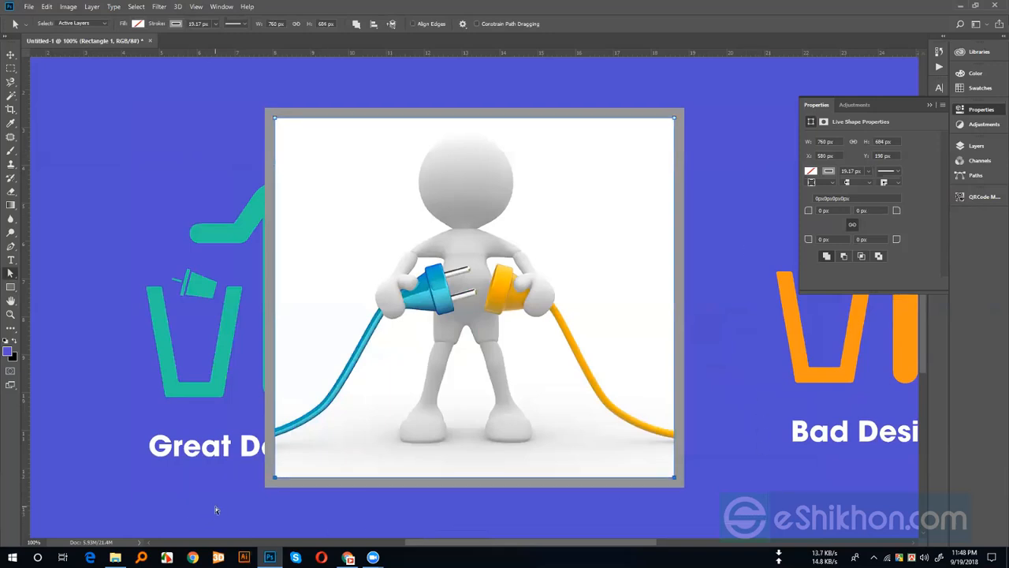
key(Up)
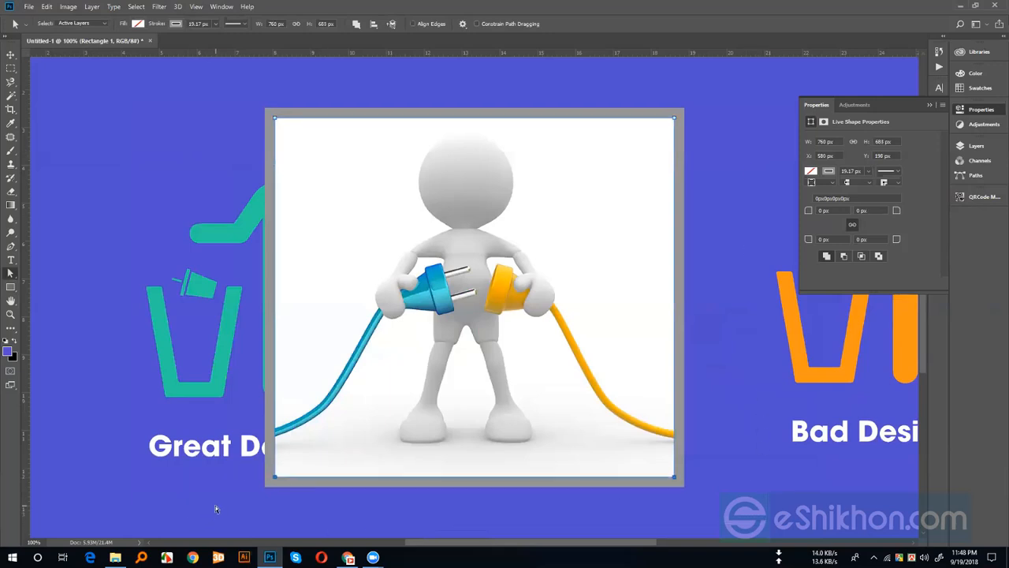
click(10, 55)
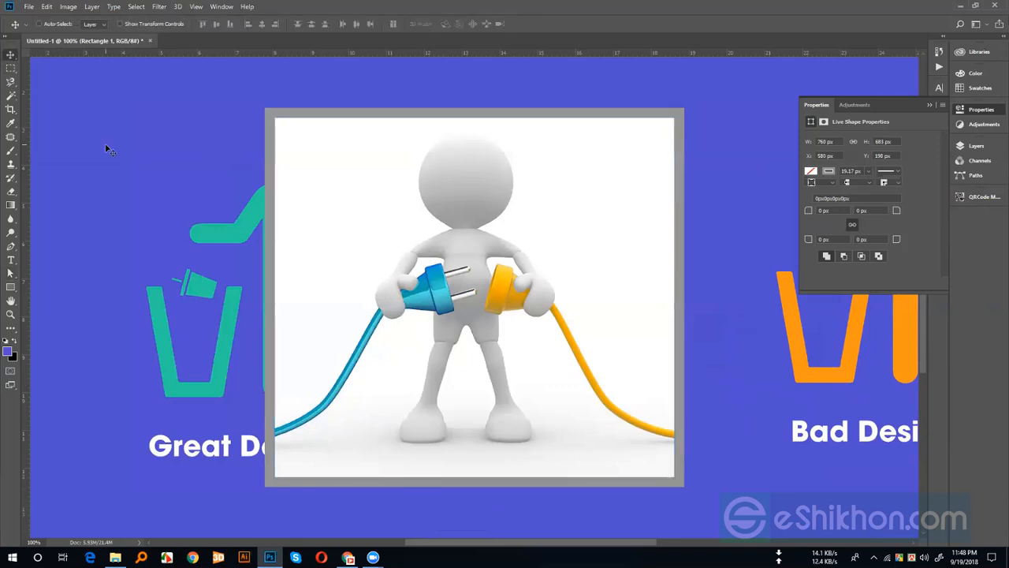
key(ctrl+0)
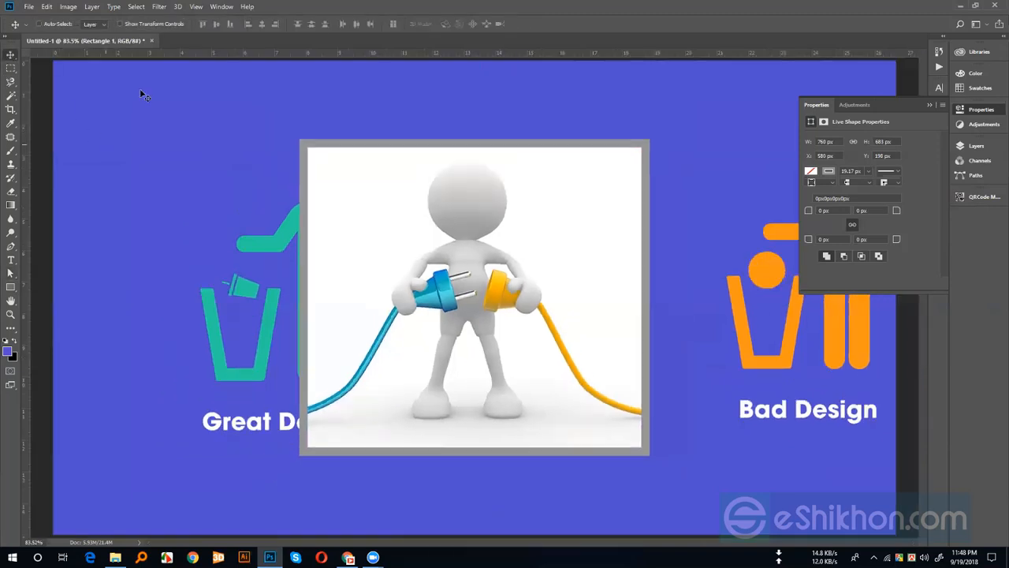
Try several stroke colors, including blue, on the frame around the image and set it to Pure Yellow Orange
click(831, 172)
click(833, 248)
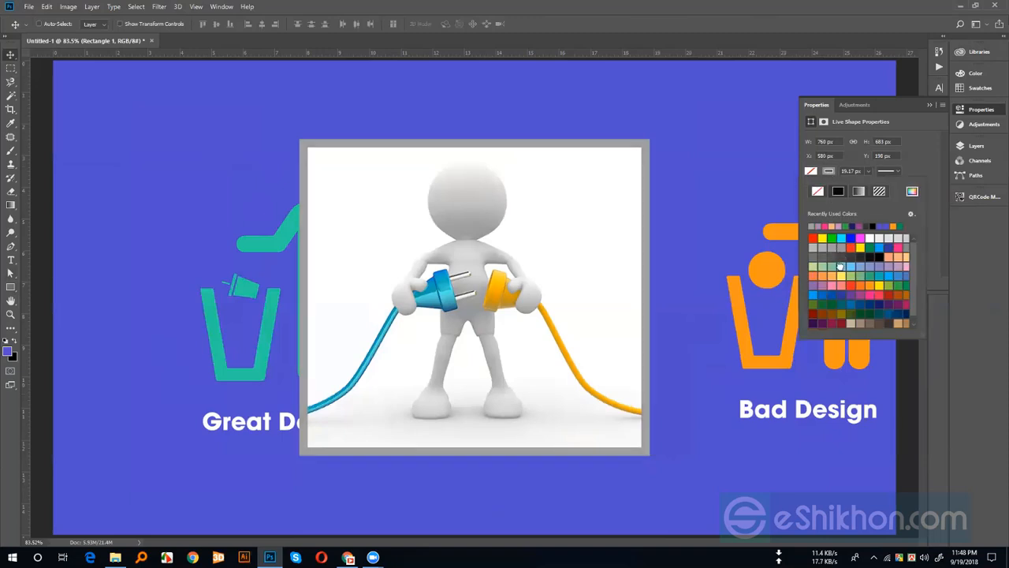
click(842, 267)
click(870, 276)
click(889, 276)
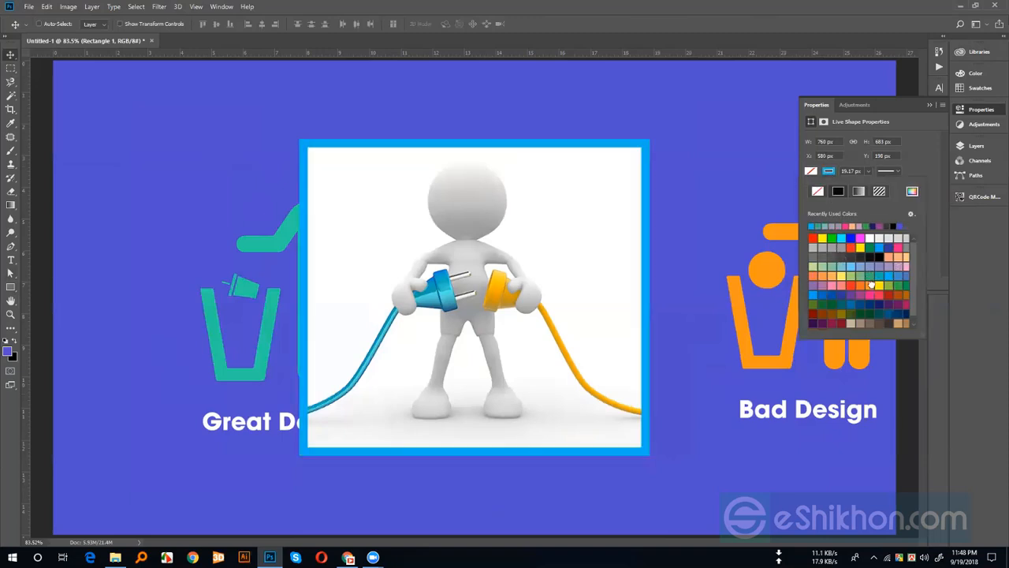
click(877, 284)
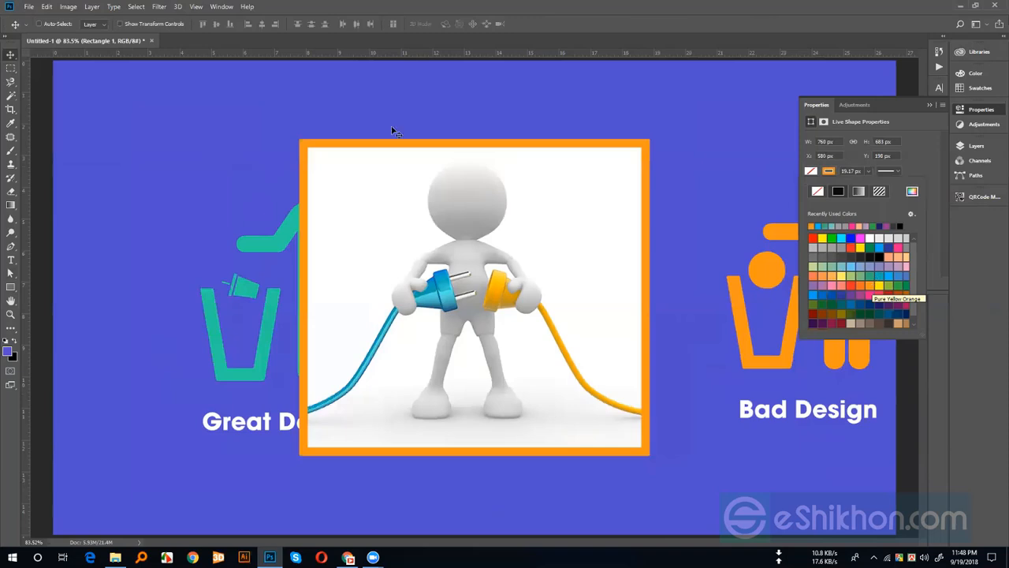
click(10, 54)
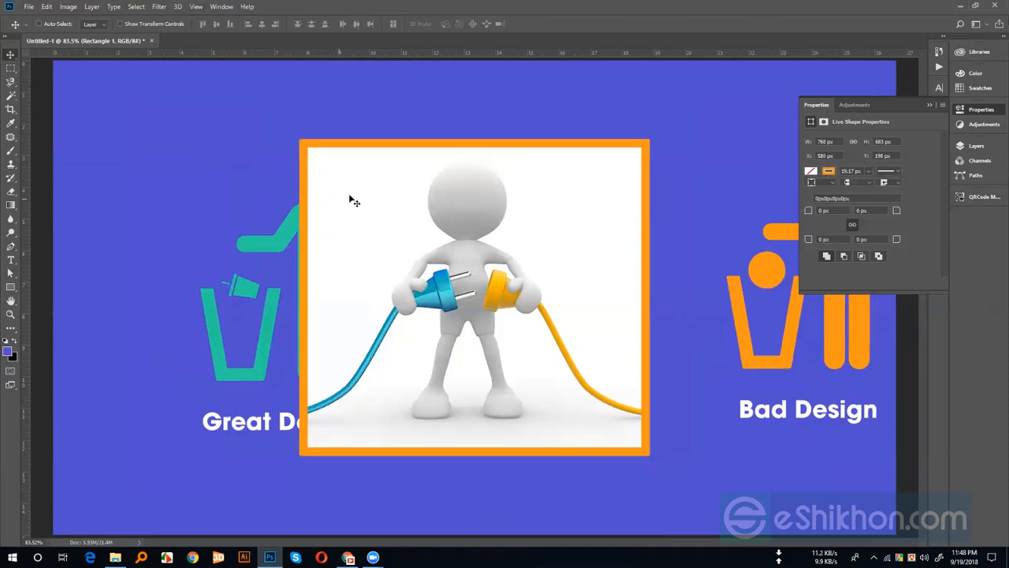
key(ctrl+minus)
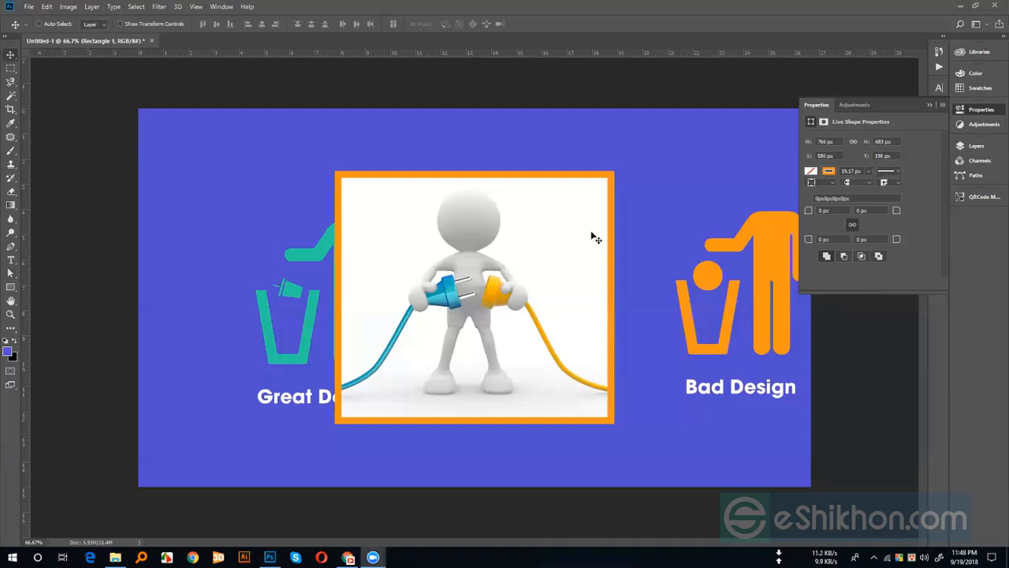
Switch to Chrome and examine the red-and-white watch photo posted in the EShikhon Graphic Design Course Facebook group
click(348, 556)
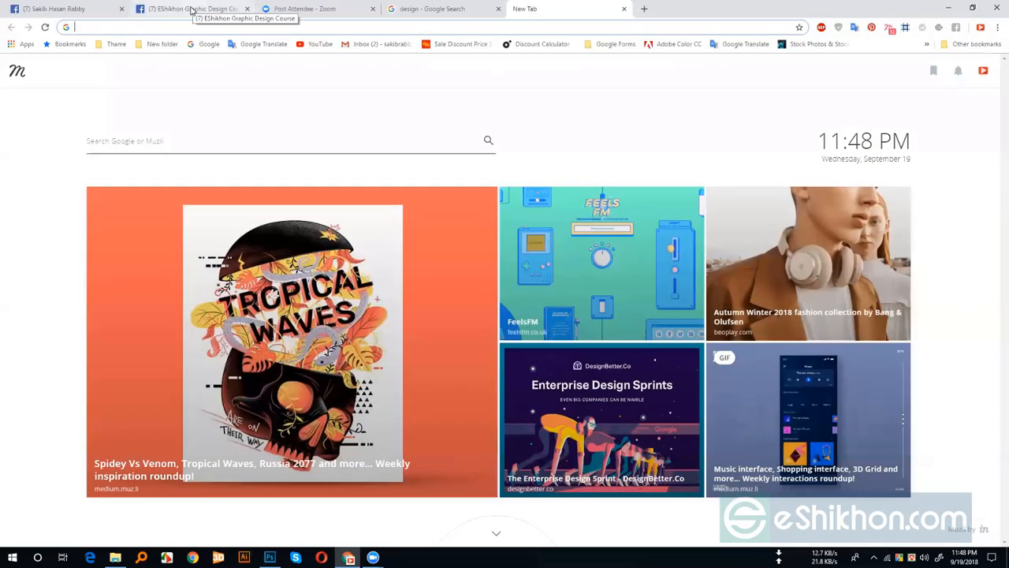
click(193, 8)
scroll(475, 370, down, 15)
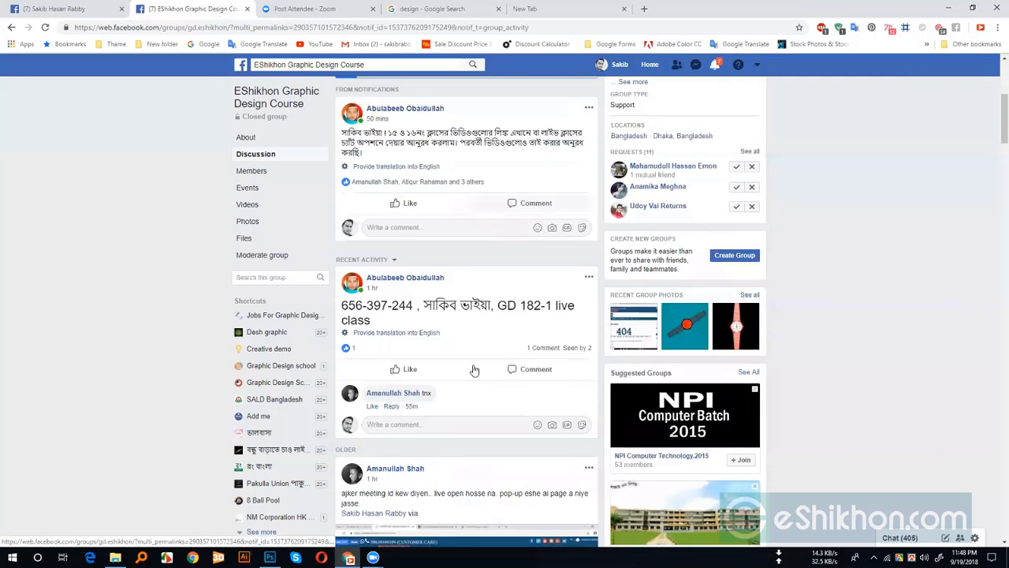
scroll(475, 370, down, 10)
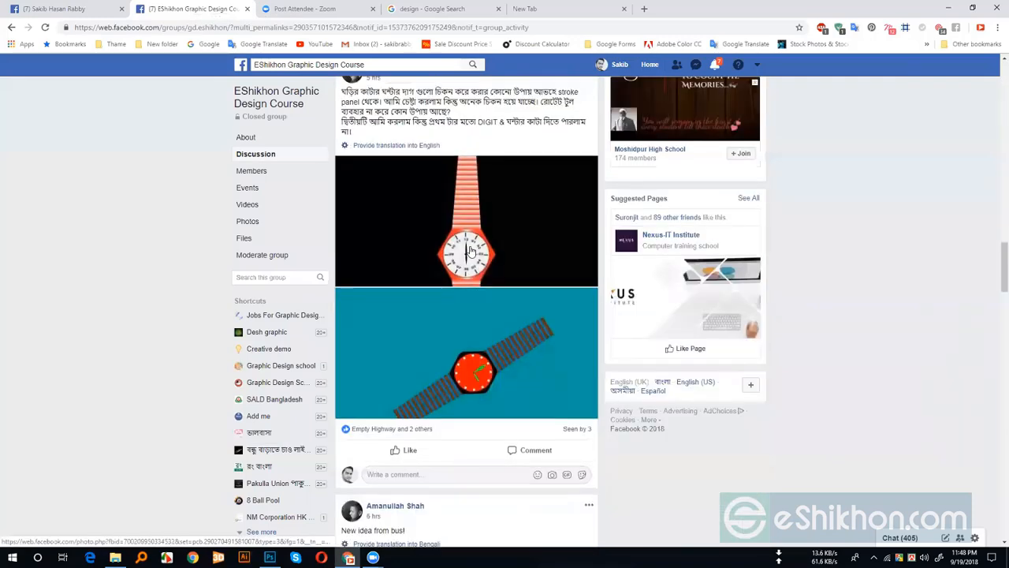
click(471, 251)
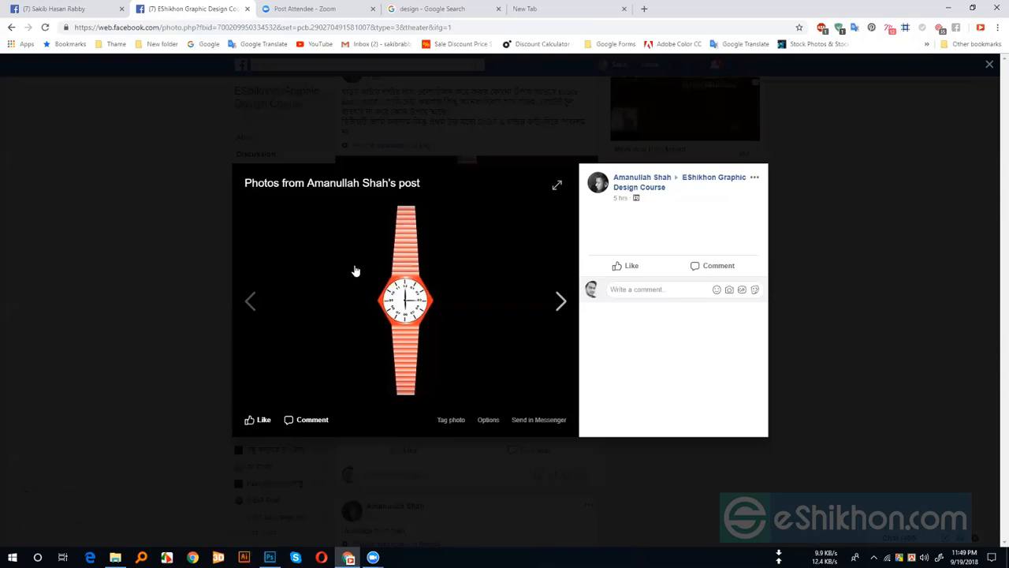
click(517, 128)
right_click(399, 279)
click(440, 314)
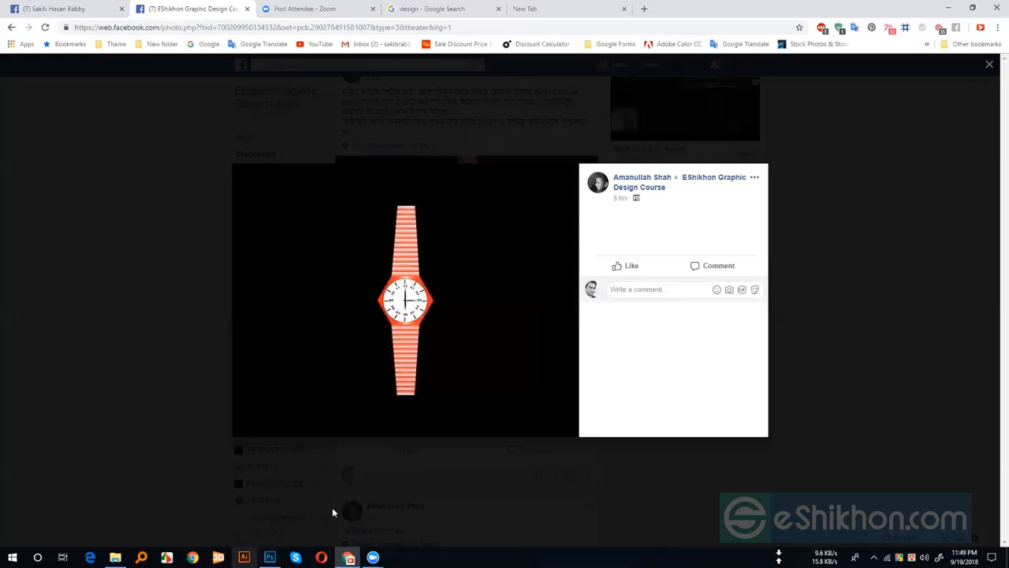
mouse_move(496, 285)
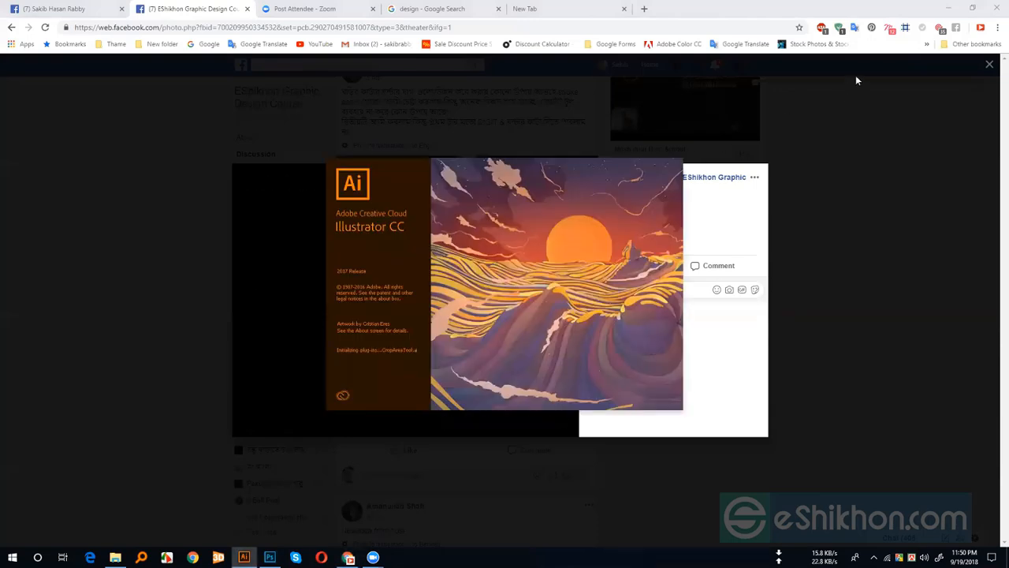
Close the open photo and view the same post's second watch design, the one on a teal background
click(828, 76)
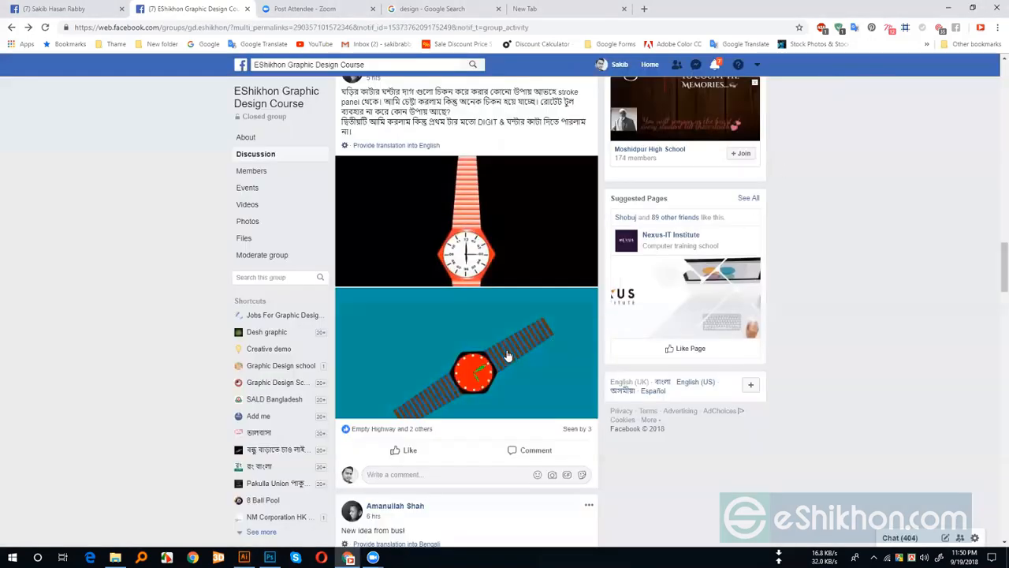
scroll(496, 359, down, 1)
click(473, 316)
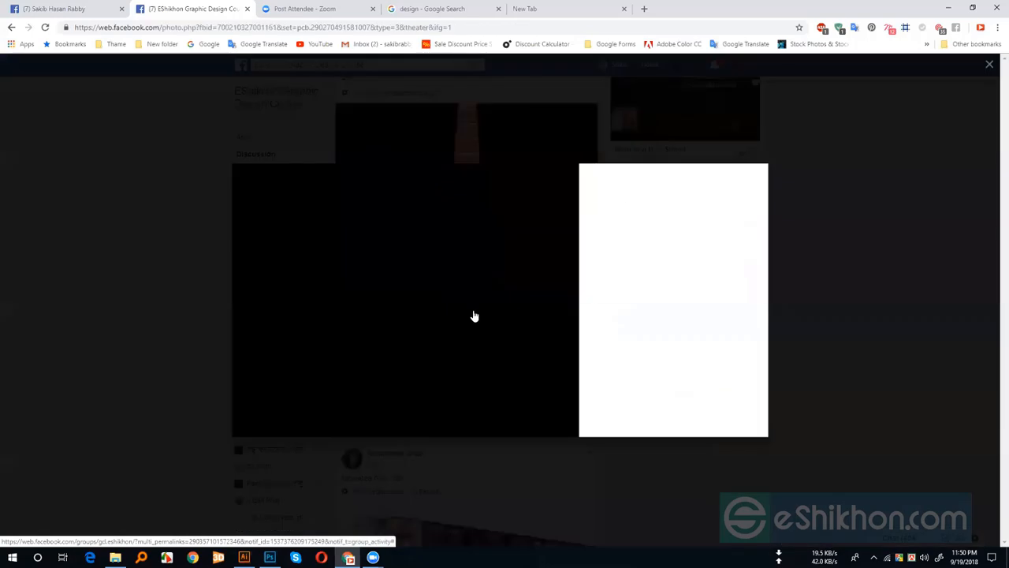
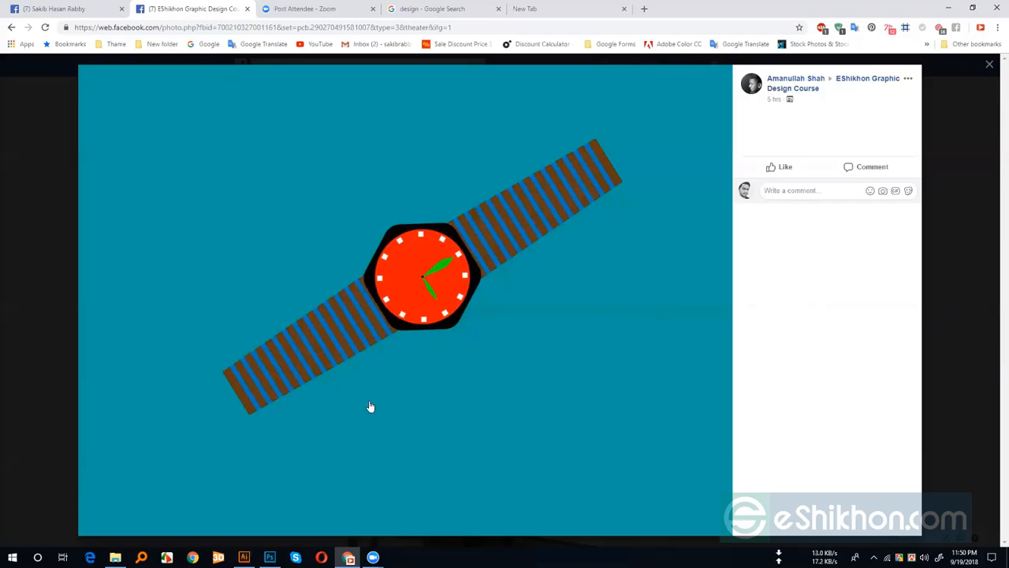
Switch to Illustrator and create a new 800 x 600 px document from the recent presets
click(245, 557)
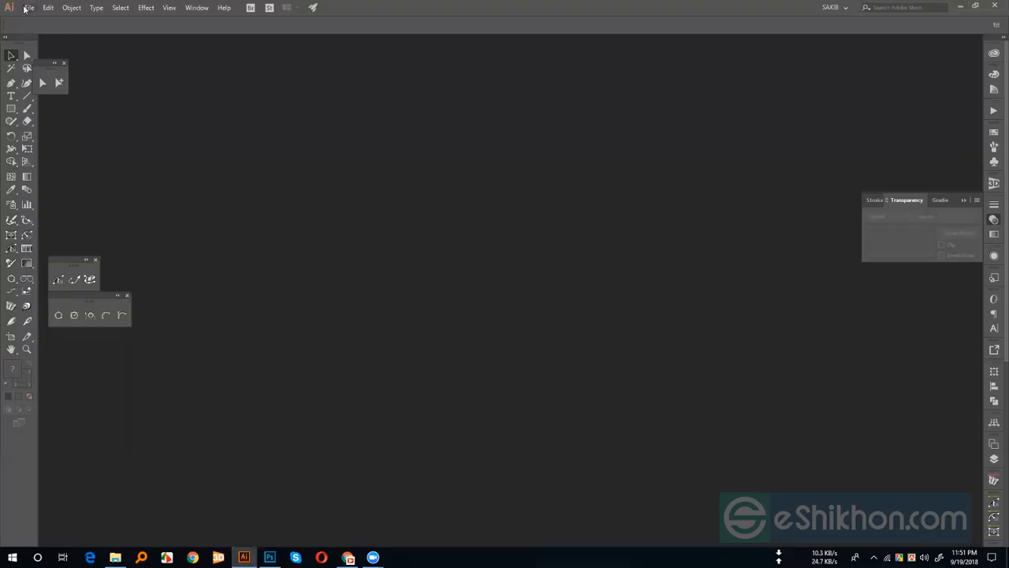
click(28, 8)
click(40, 17)
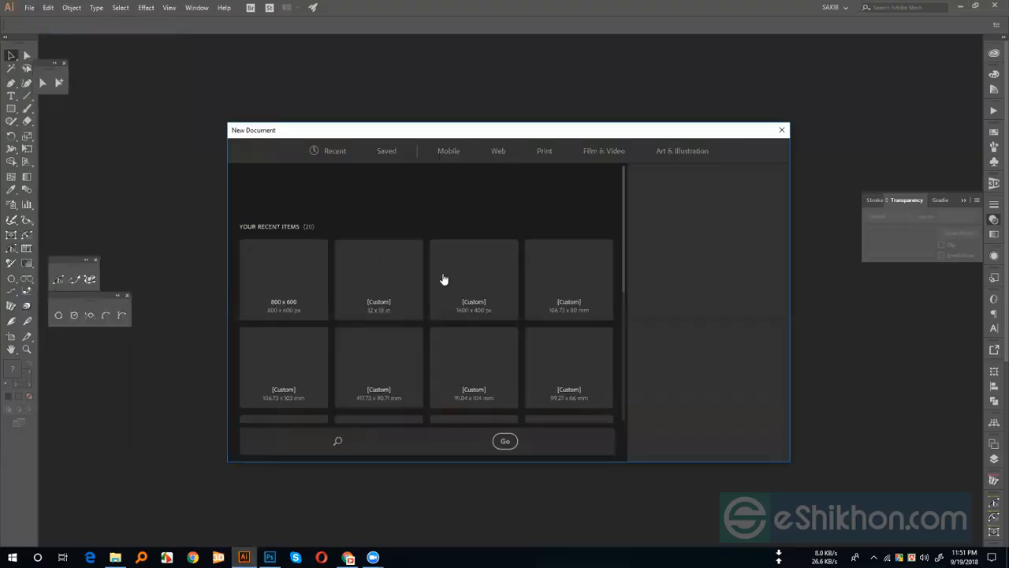
click(707, 441)
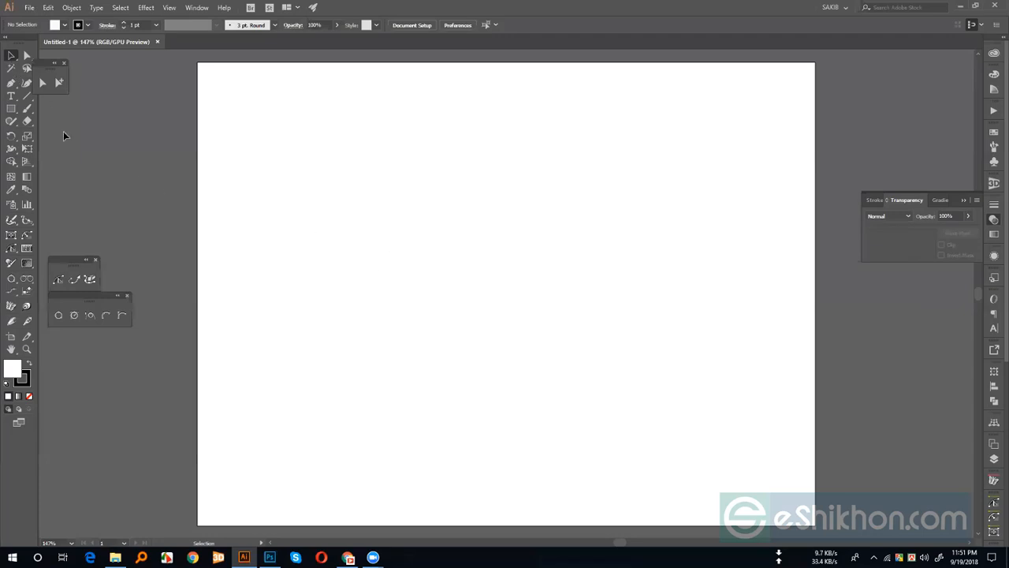
Draw a circle about 188 px in diameter at the center of the artboard and set its fill to none
click(11, 110)
drag(11, 112, 39, 134)
drag(506, 297, 538, 370)
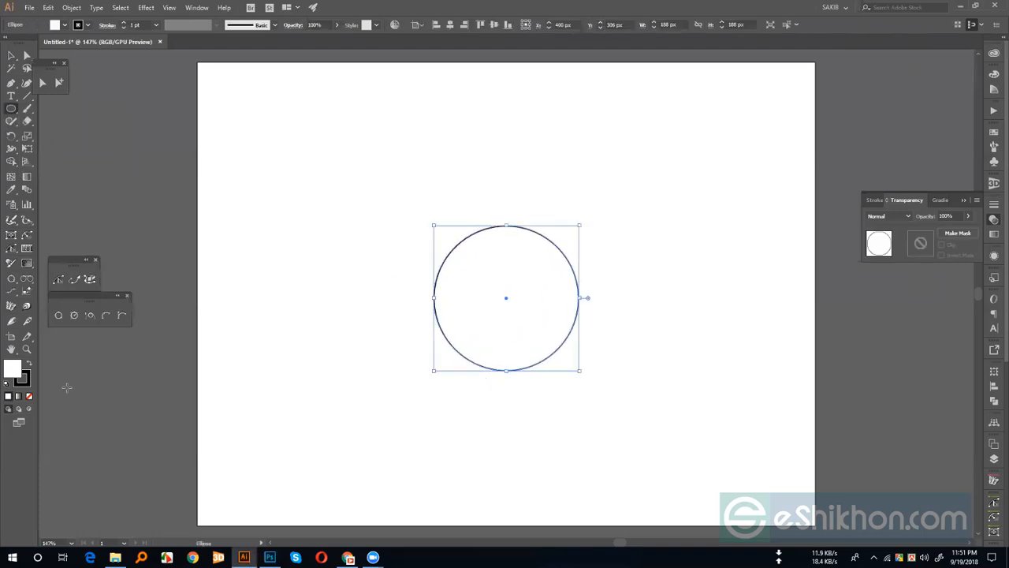
key(slash)
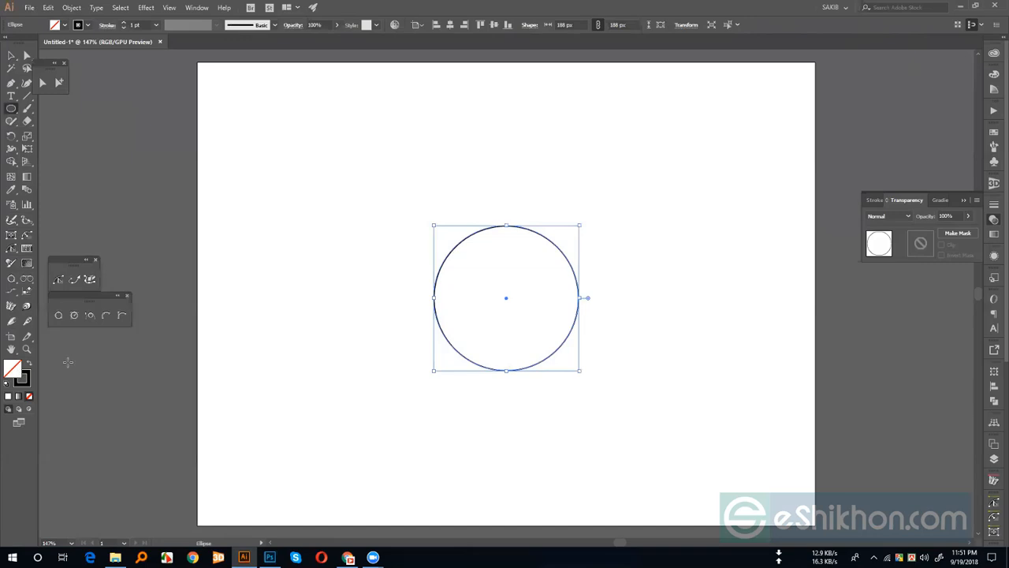
Set the circle's stroke weight to 15 pt and make it a dashed line with a 12 pt dash
key(x)
click(995, 207)
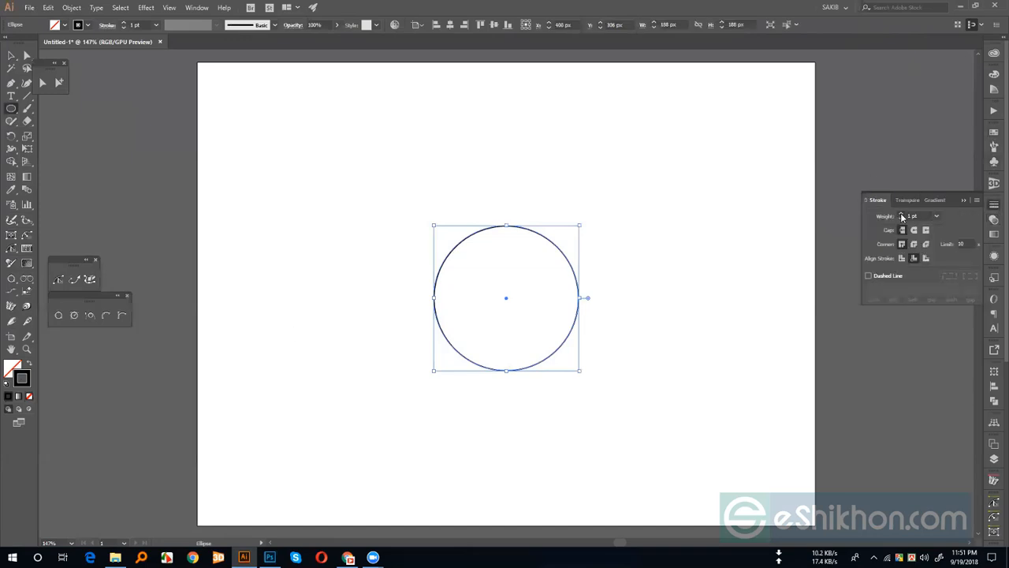
click(903, 215)
click(903, 215)
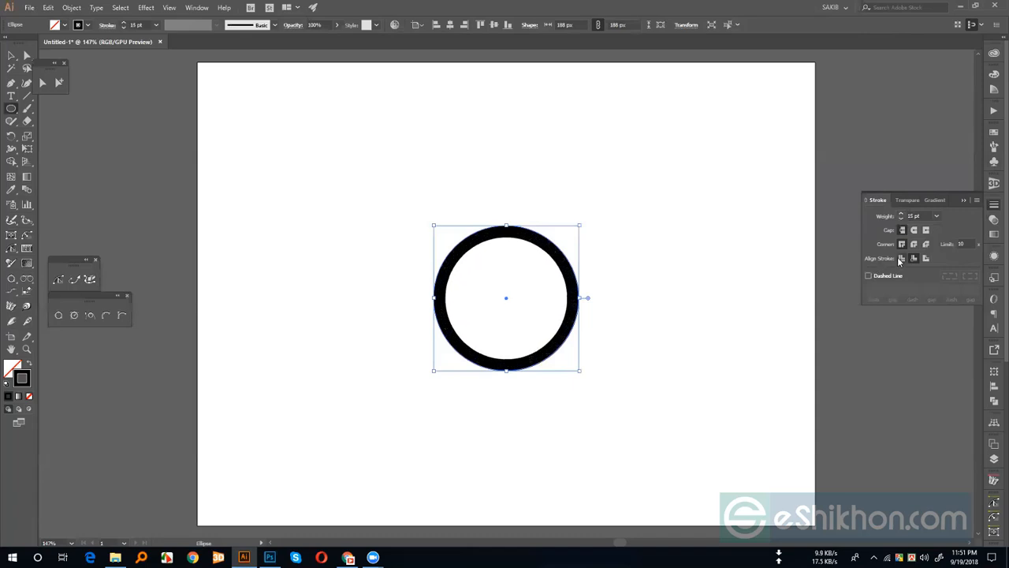
click(872, 276)
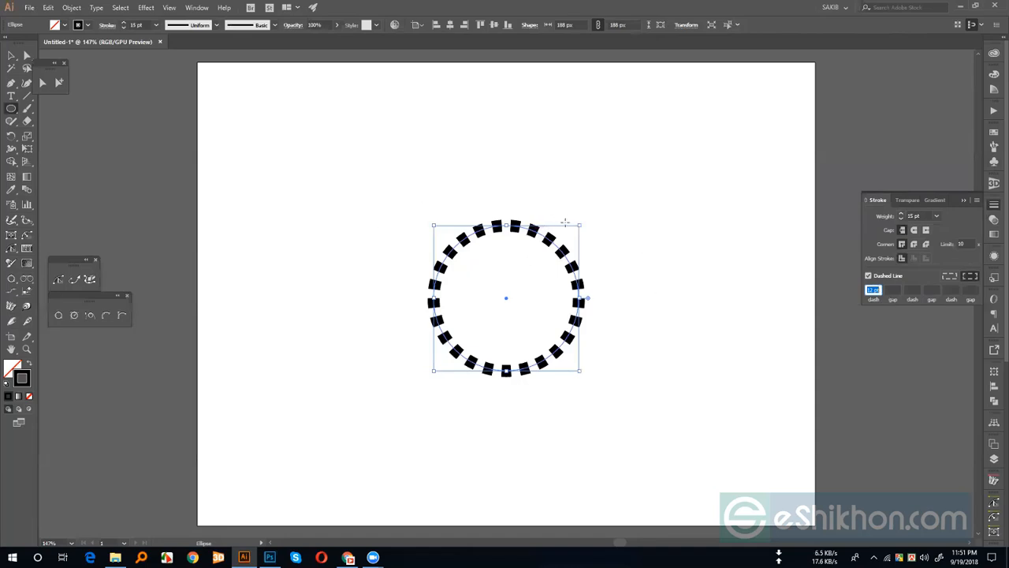
Expand the appearance of the dashed circle
click(11, 55)
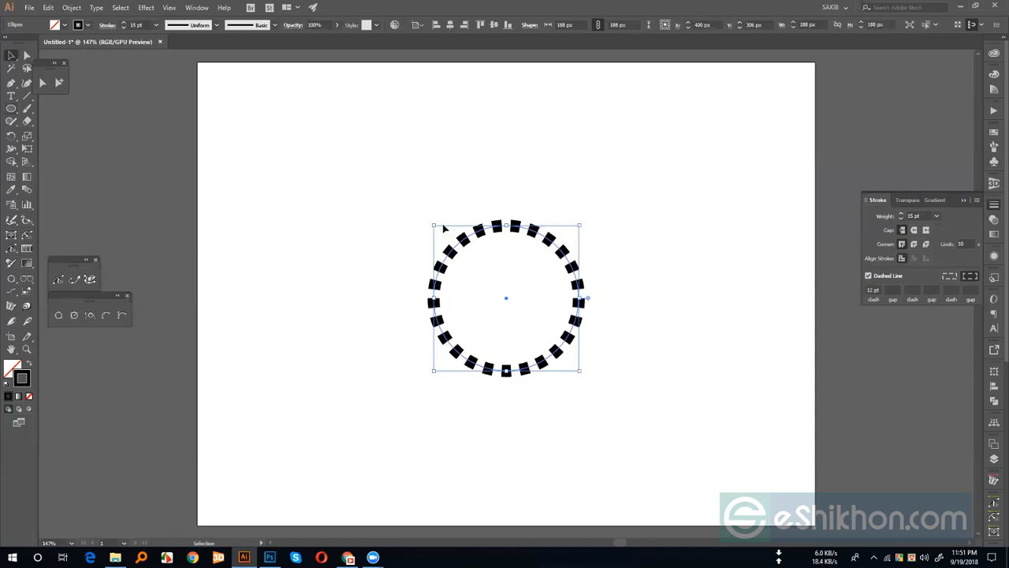
click(72, 8)
click(103, 135)
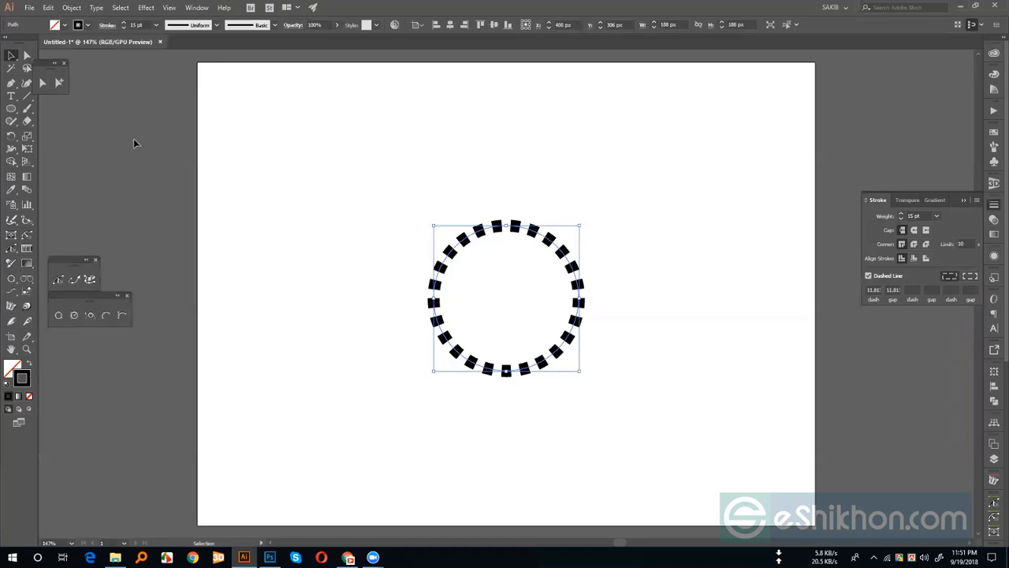
click(370, 220)
click(460, 258)
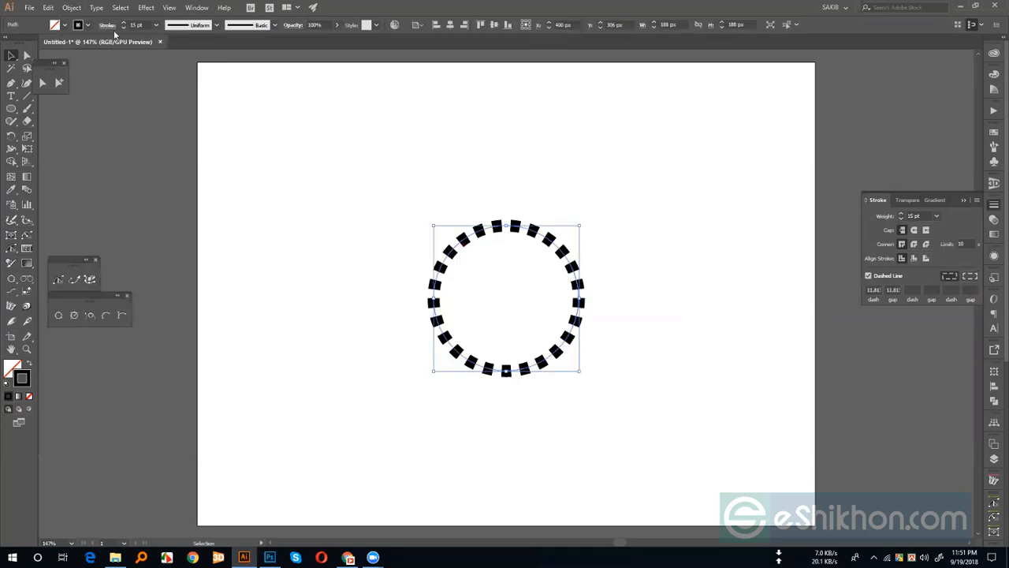
Expand the dashed circle's fill and stroke into separate shapes, and select the single dash just left of the ring's topmost point
click(72, 8)
click(102, 146)
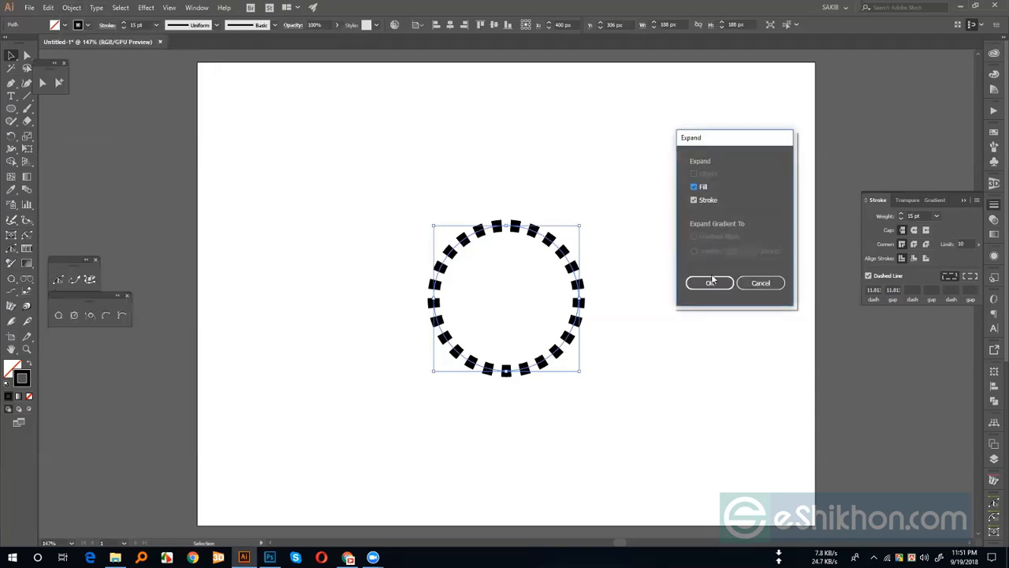
click(705, 280)
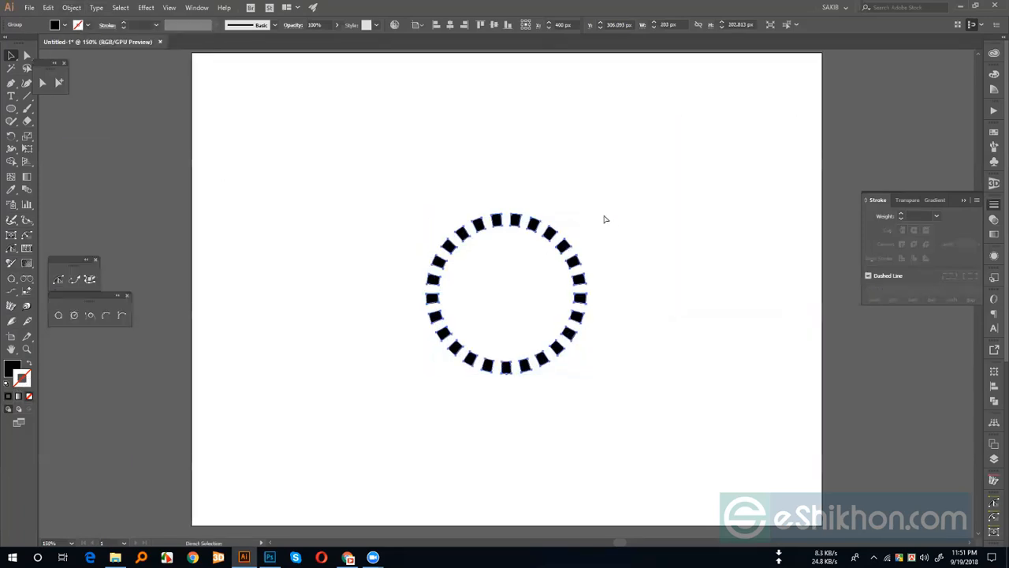
key(ctrl+equal)
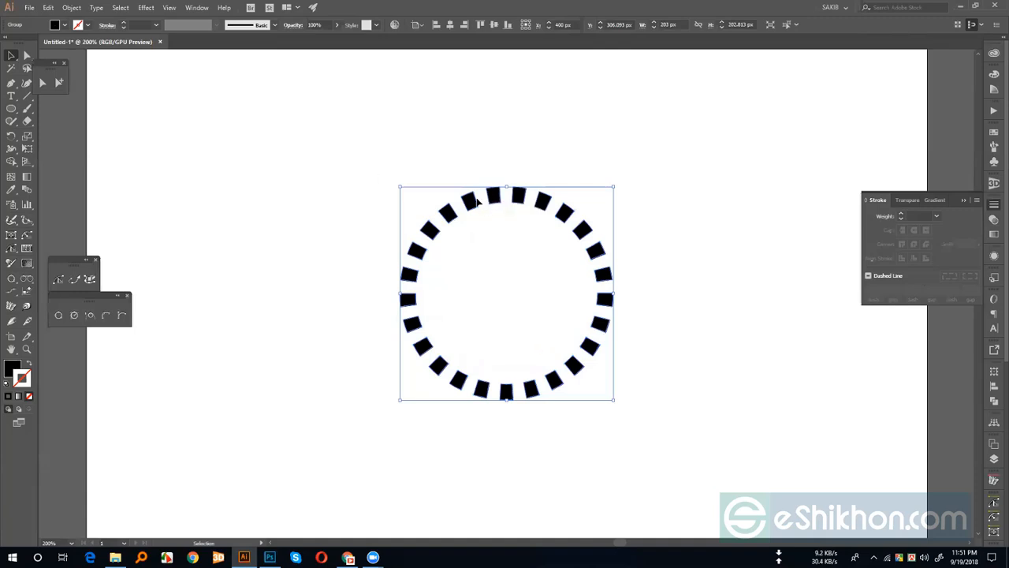
click(42, 83)
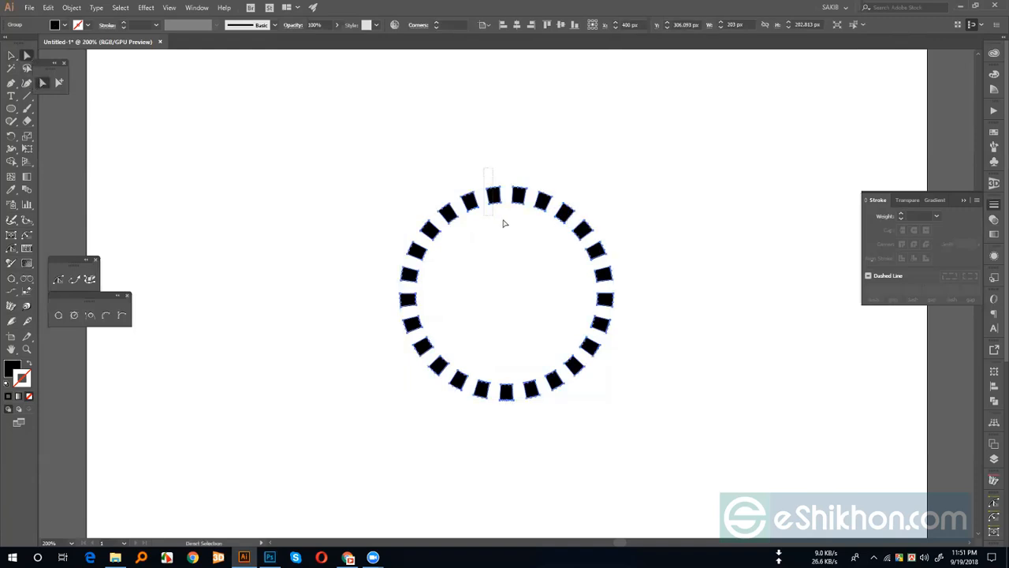
click(493, 195)
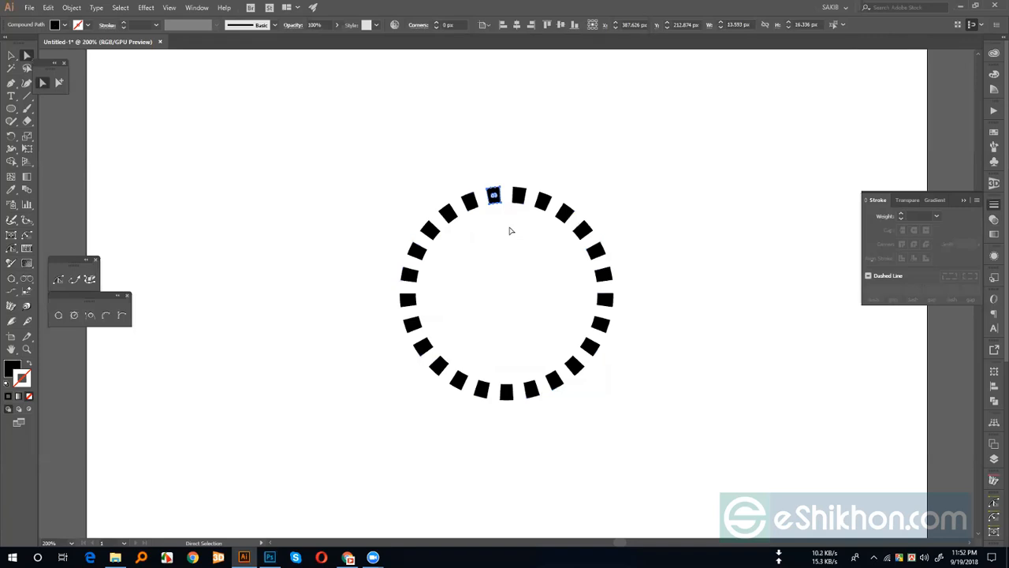
Draw a vertical line about 238 px long left of the dashed ring and give it a black 1 pt stroke with no fill
key(ctrl+minus)
key(ctrl+minus)
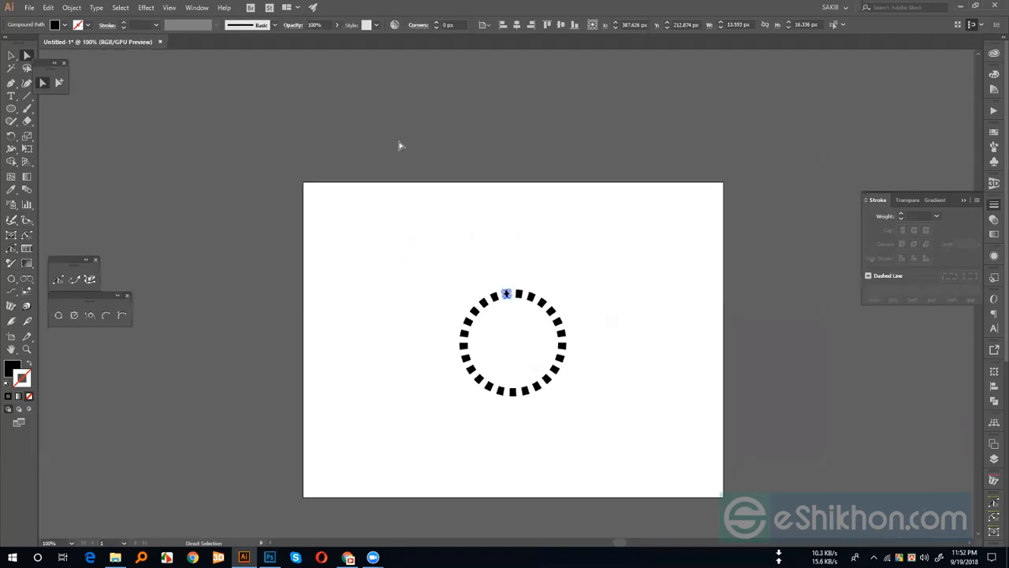
click(26, 96)
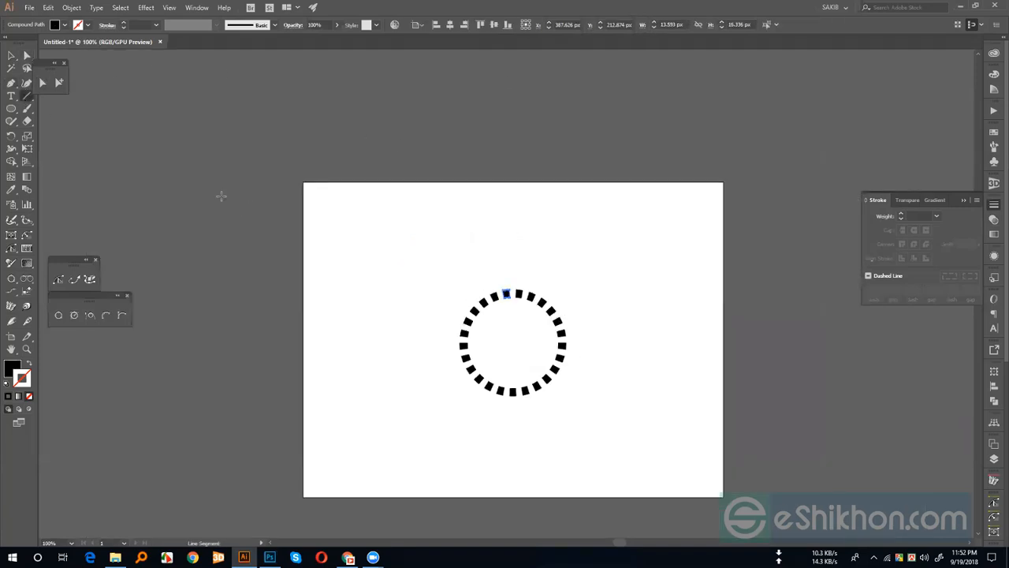
drag(394, 267, 394, 391)
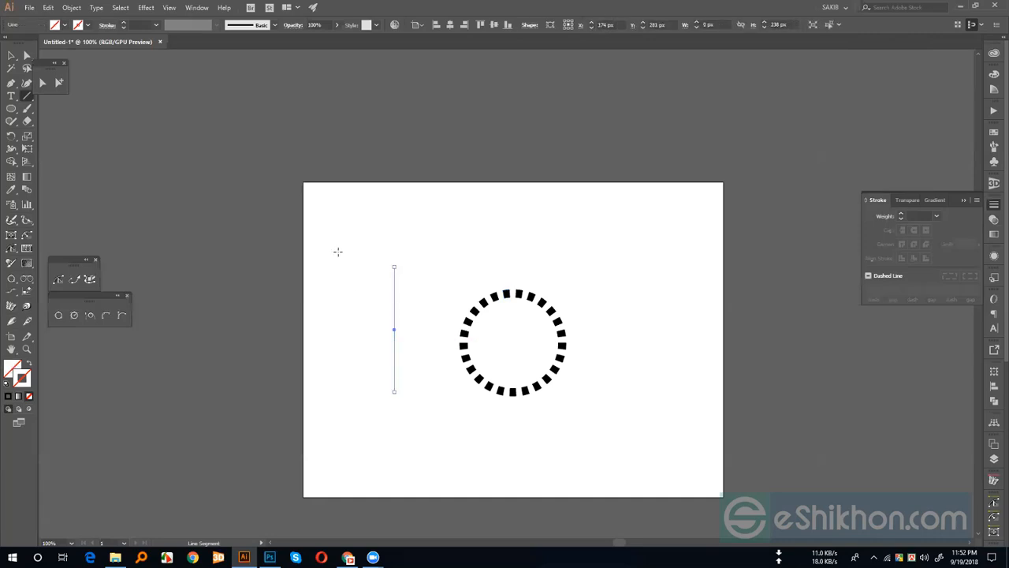
key(i)
click(513, 290)
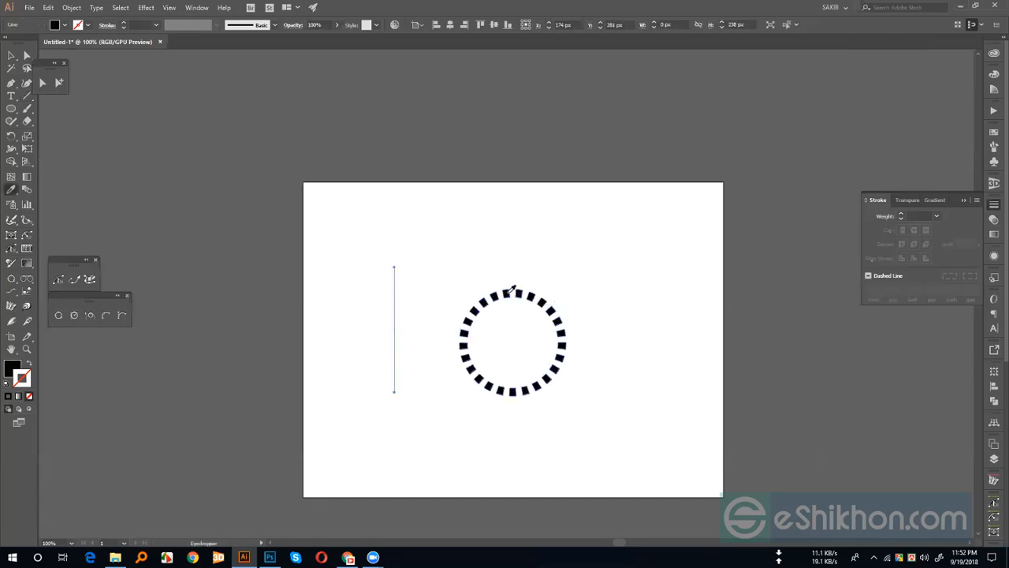
key(shift+x)
click(11, 55)
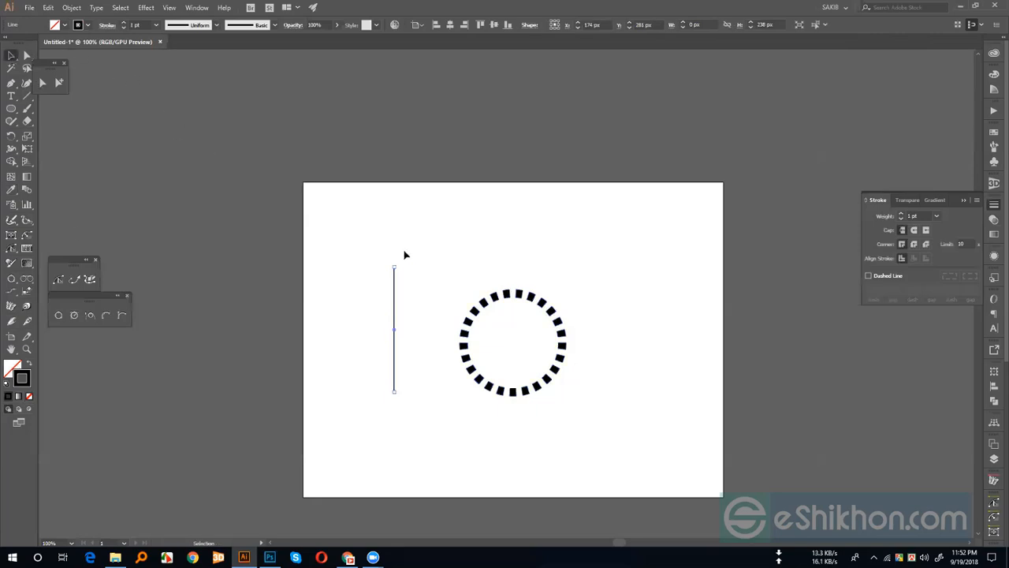
Make rotated copies of the vertical line about its center to form a star with twelve evenly spaced rays
double_click(12, 139)
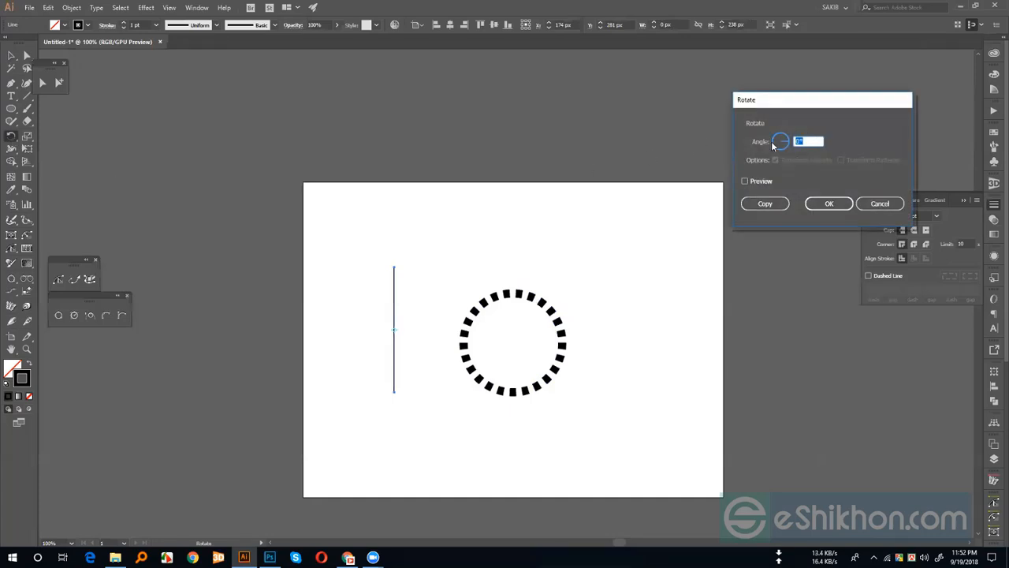
text(6)
click(755, 205)
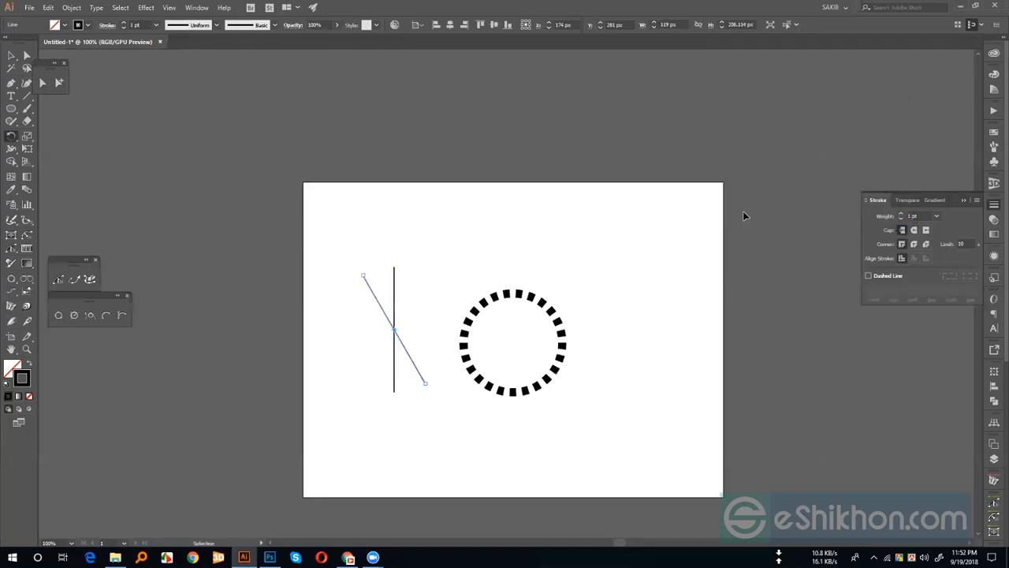
key(ctrl+d)
key(ctrl+d)
key(ctrl+d)
key(ctrl+d)
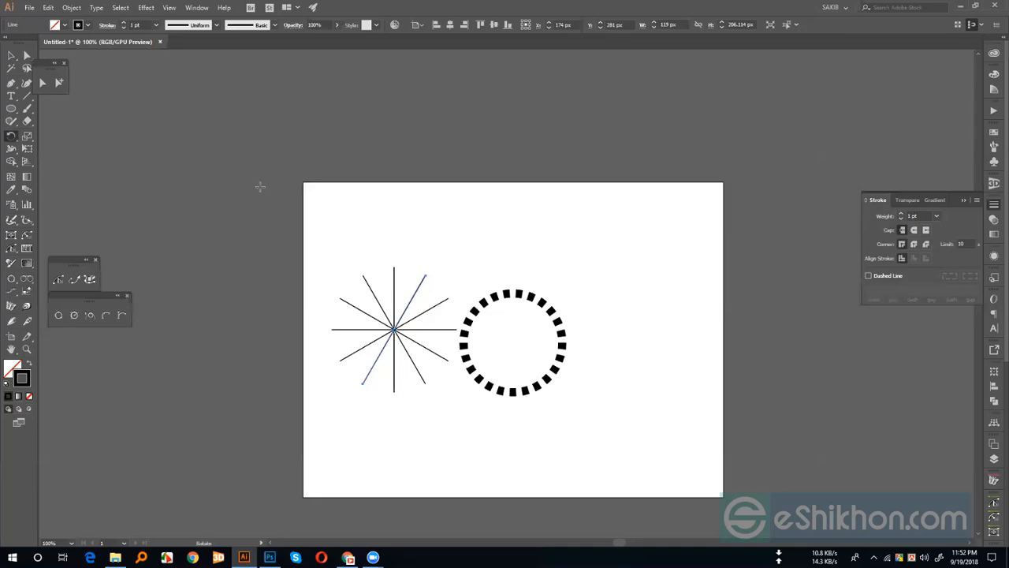
Select all the crossing lines of the star and group them
key(v)
click(287, 228)
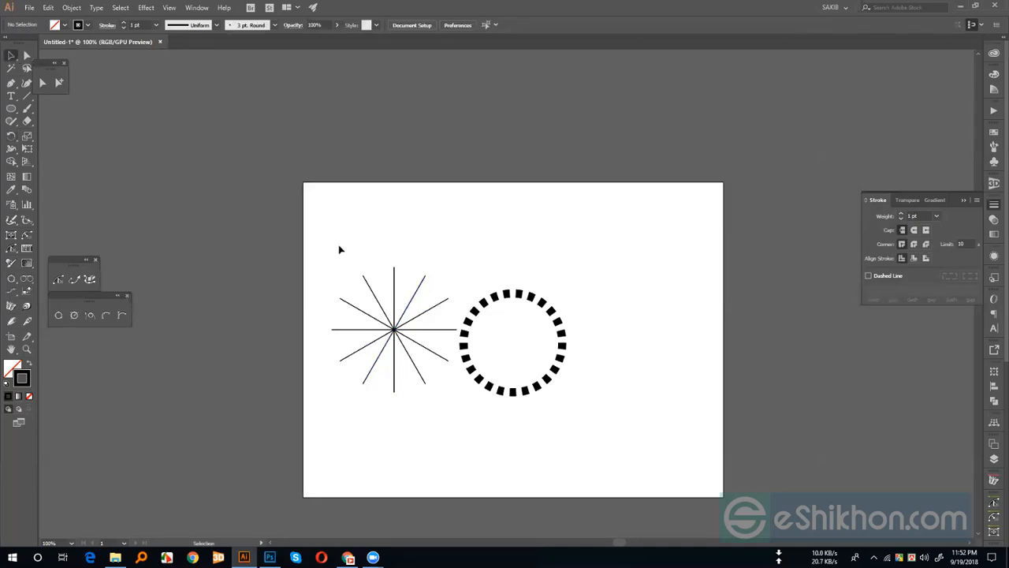
drag(329, 238, 444, 419)
key(a)
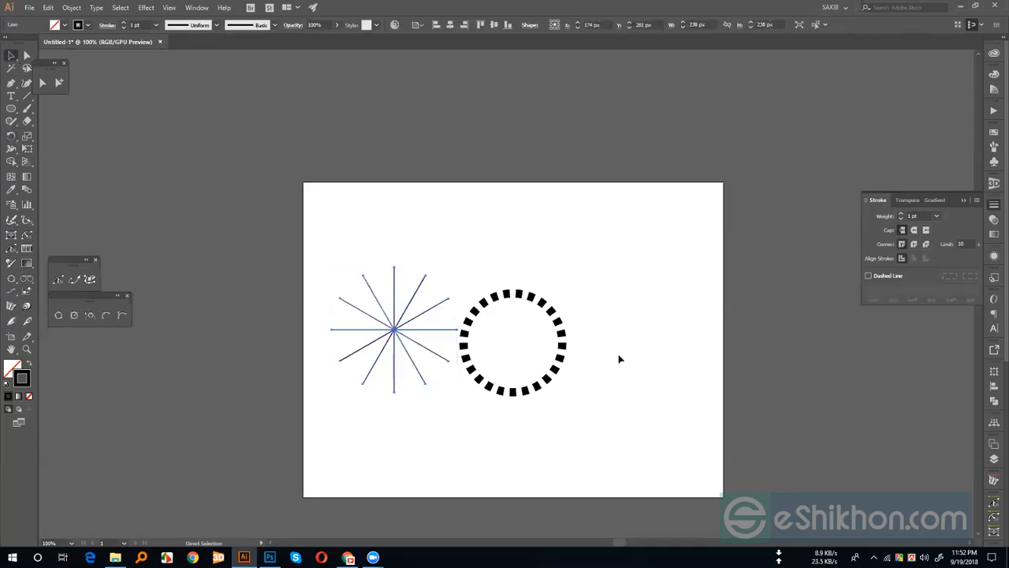
Move the dashed ring to the right edge of the artboard and shift the star toward the artboard's center
key(v)
click(620, 360)
drag(532, 316, 679, 293)
click(429, 288)
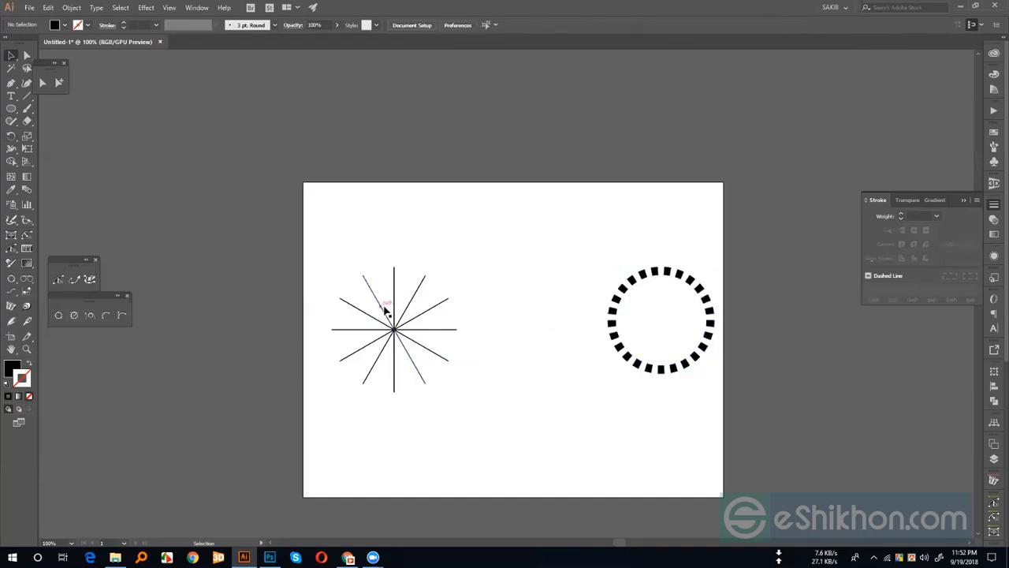
drag(395, 316, 451, 308)
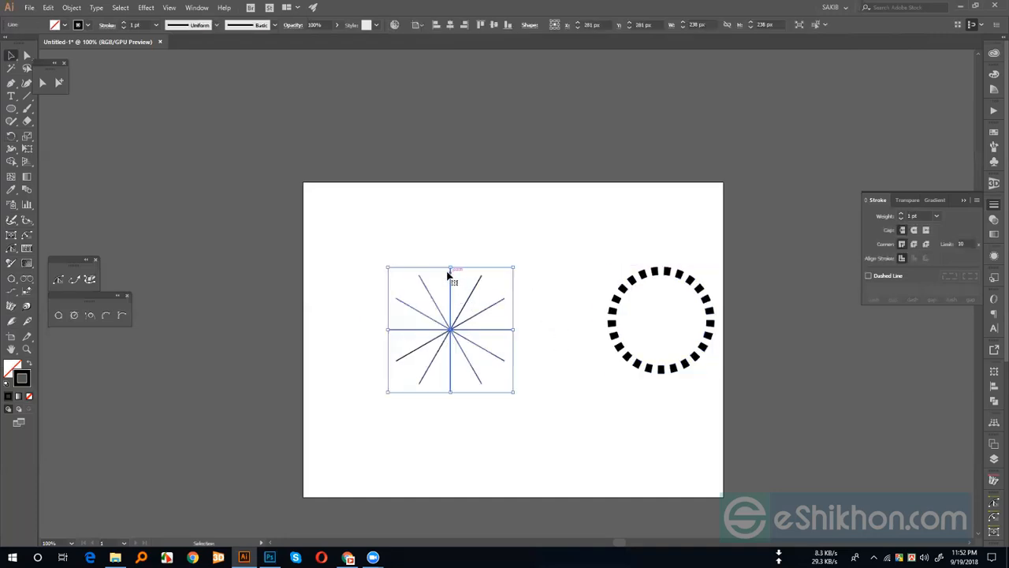
click(462, 442)
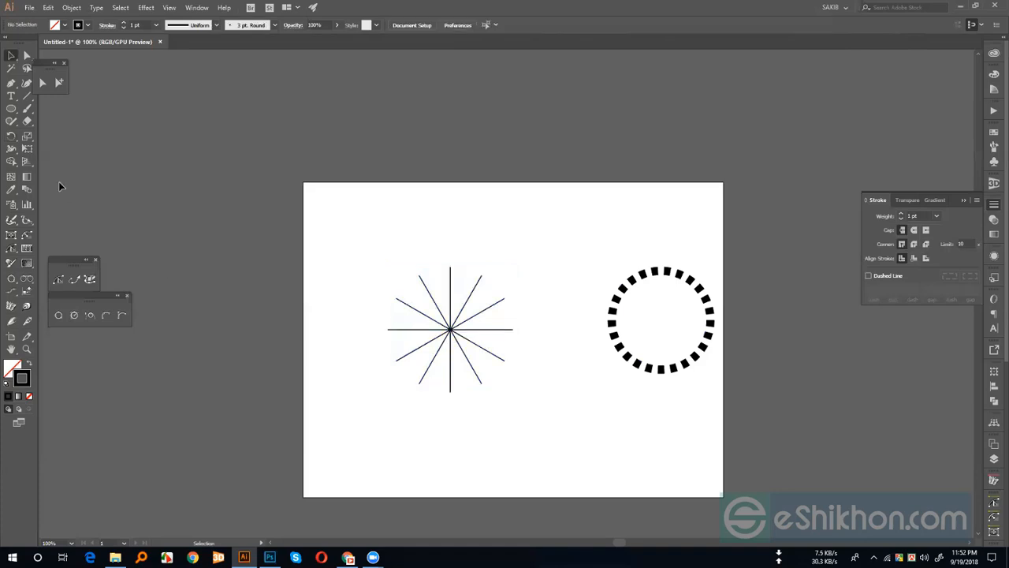
Draw a circle about 202 px in diameter and align it horizontally and vertically to the center of the star
key(l)
drag(345, 307, 368, 361)
key(ctrl)
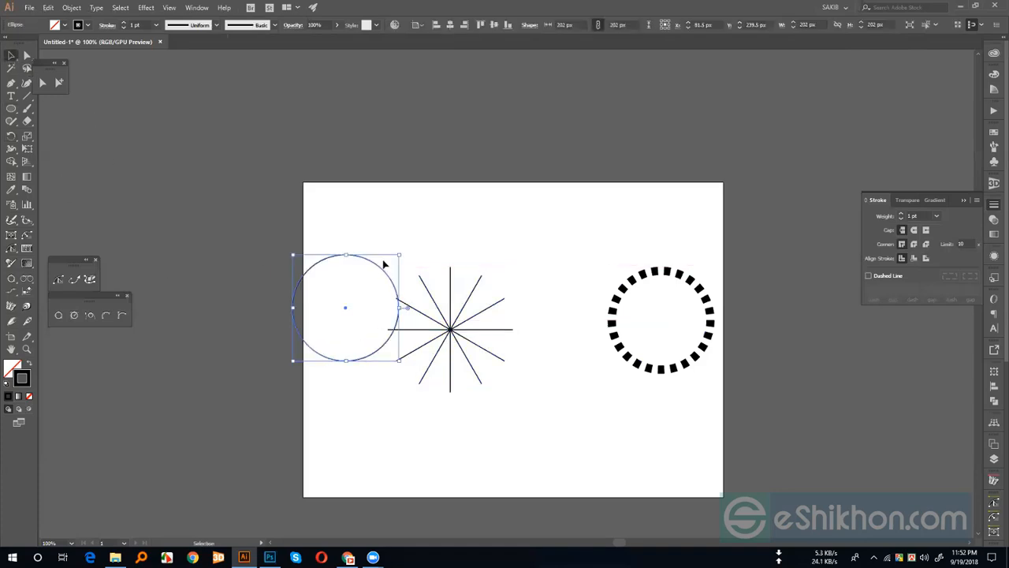
shift+click(424, 284)
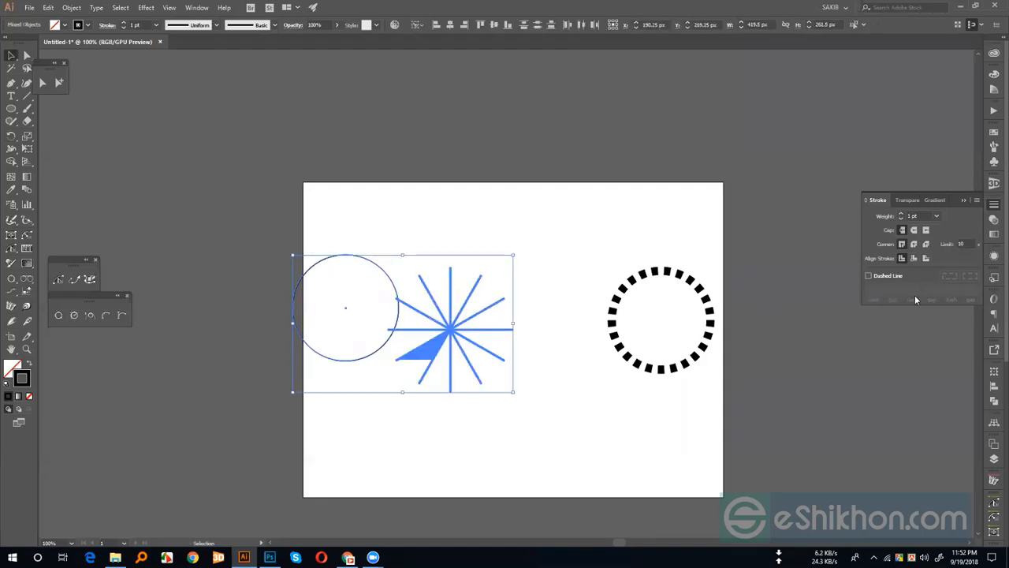
key(shift+F7)
click(891, 393)
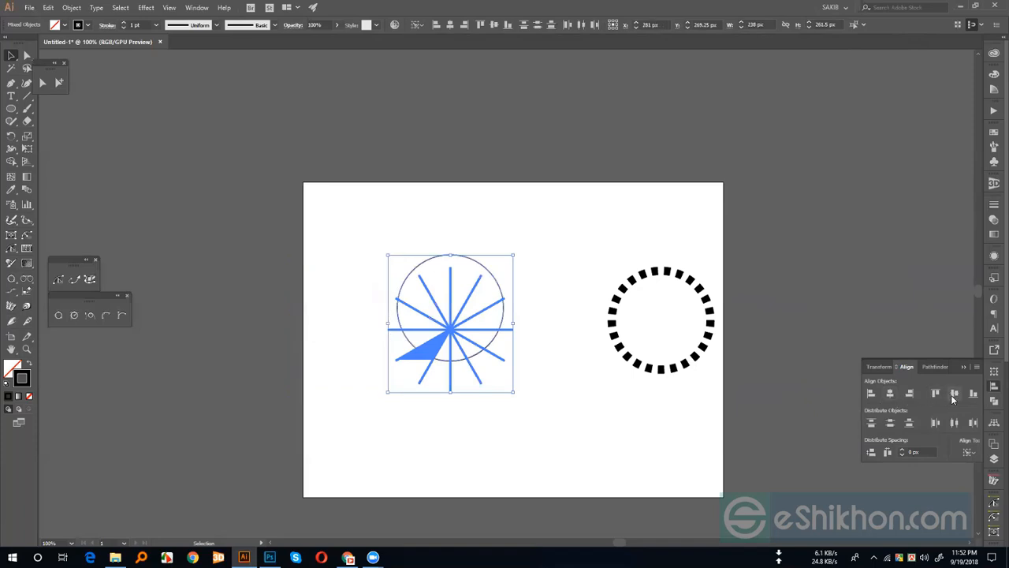
click(954, 392)
click(563, 229)
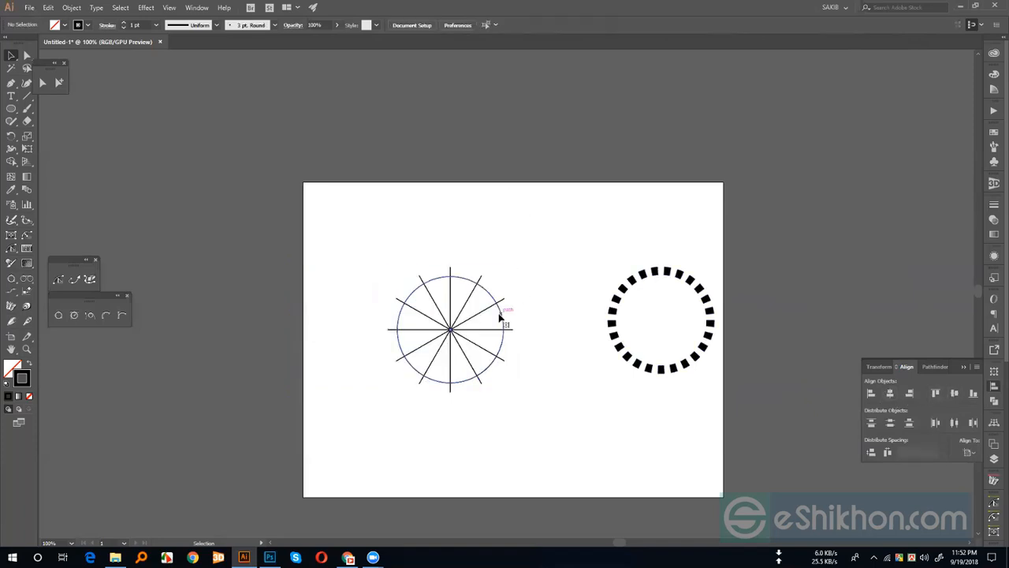
Give the circle a white fill with no stroke to mask the star's middle and leave only the outer ray ends
click(503, 319)
key(shift+x)
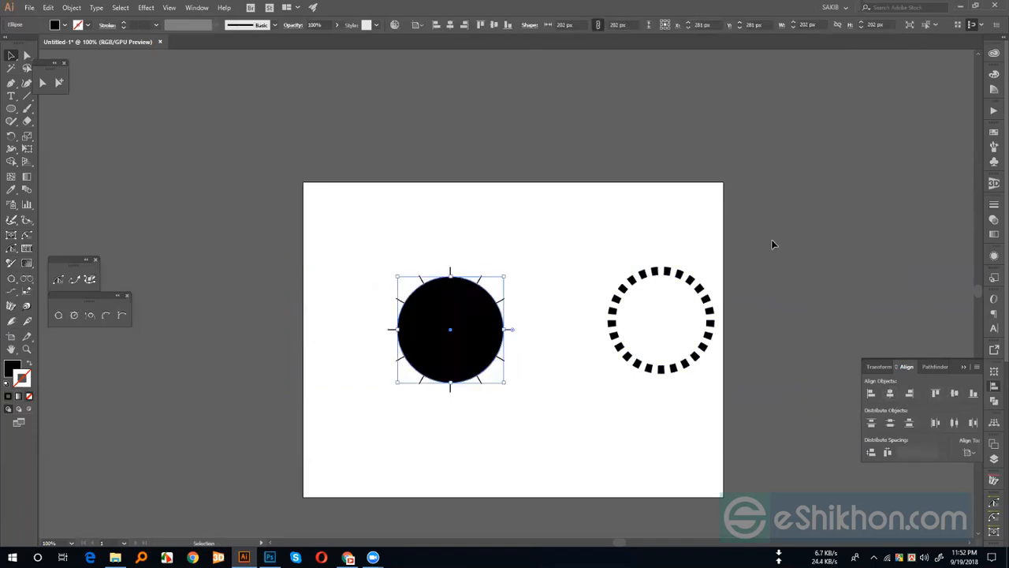
key(i)
click(614, 220)
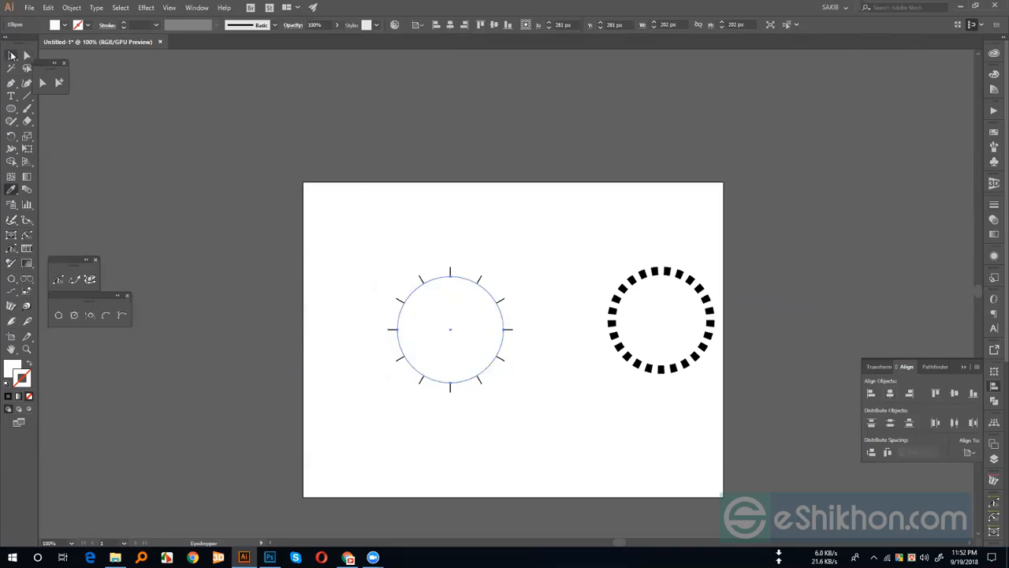
click(12, 55)
click(314, 200)
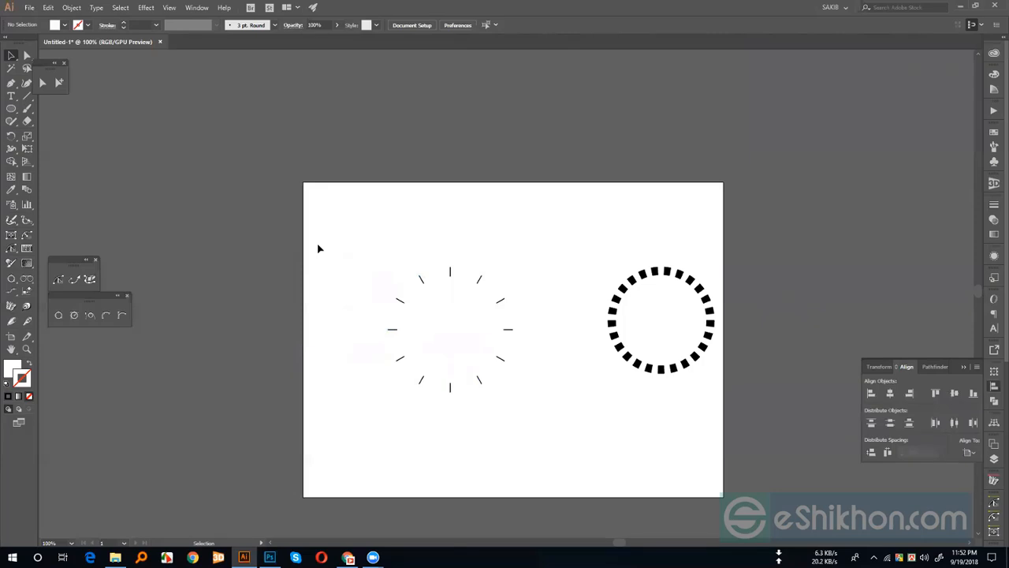
Apply the width profile tapered at both ends to the star's lines and set their stroke weight to 6 pt
click(508, 365)
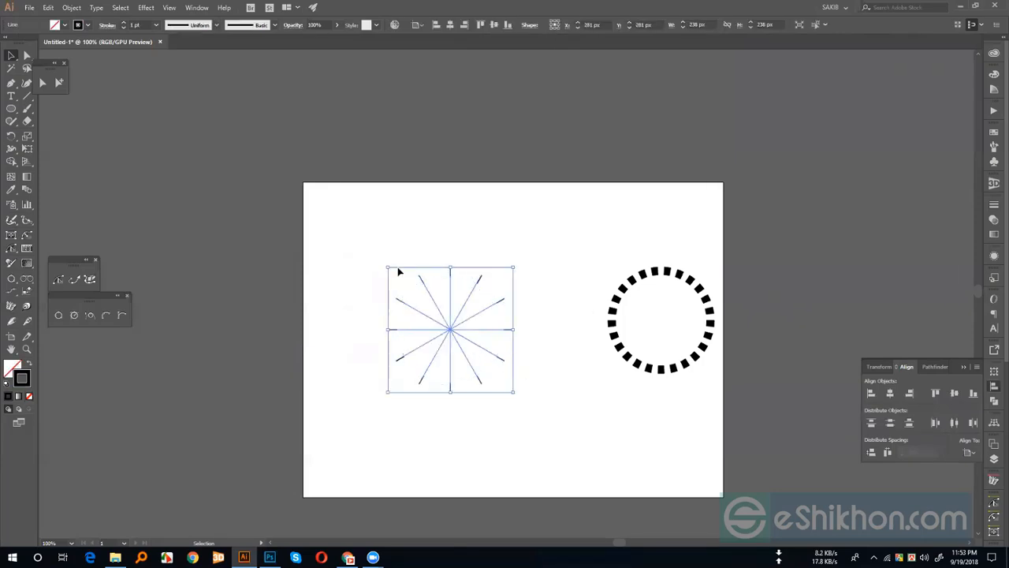
click(197, 25)
click(190, 59)
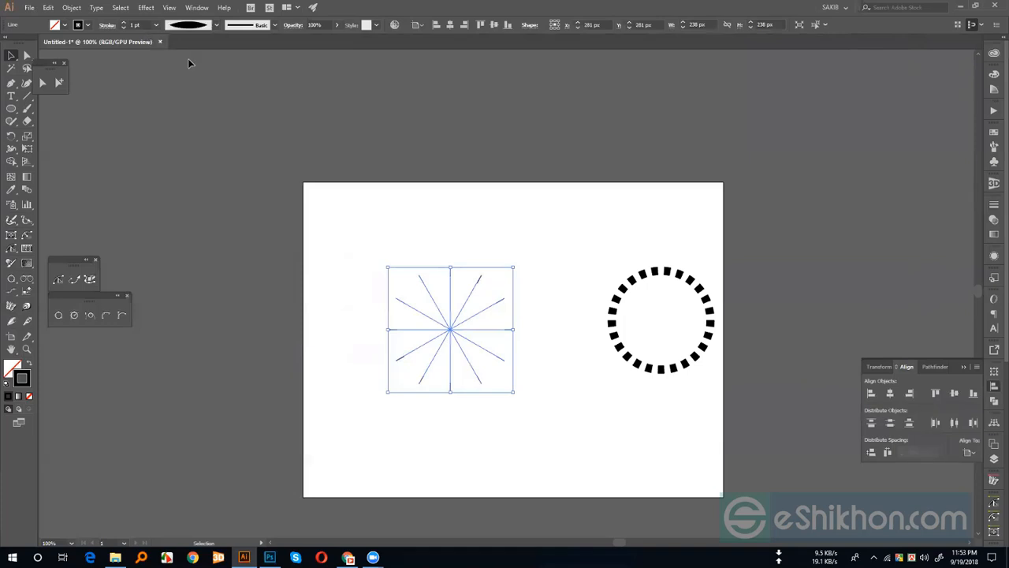
click(123, 22)
click(362, 248)
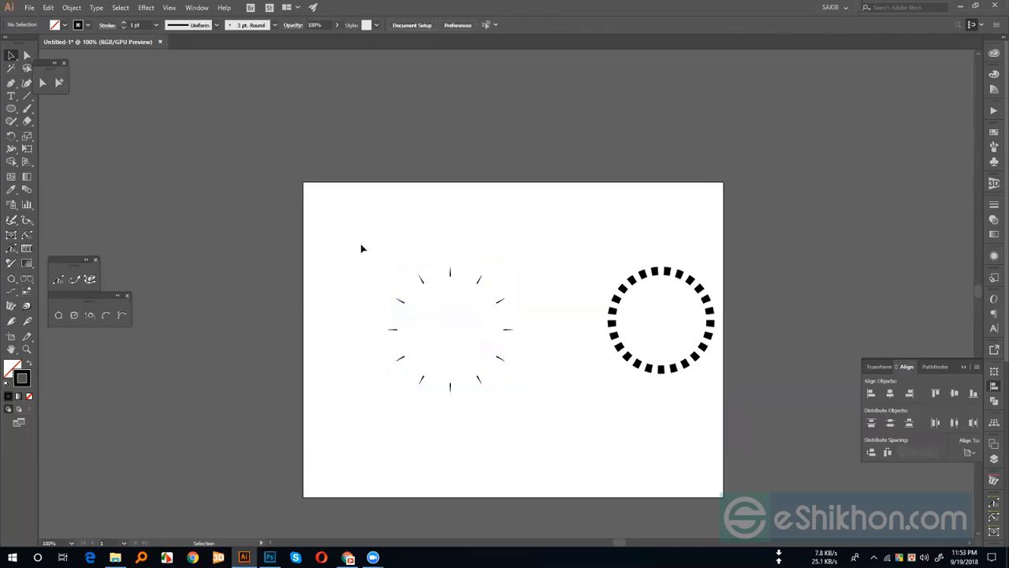
Move the white circle off the star to expose the full tapered lines, and undo the move
key(ctrl+plus)
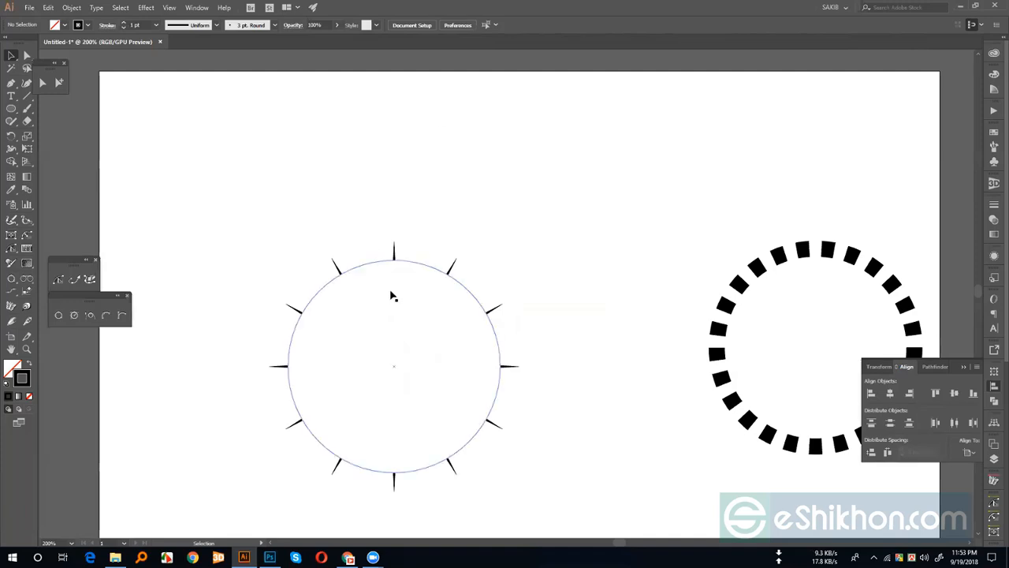
drag(404, 350, 601, 305)
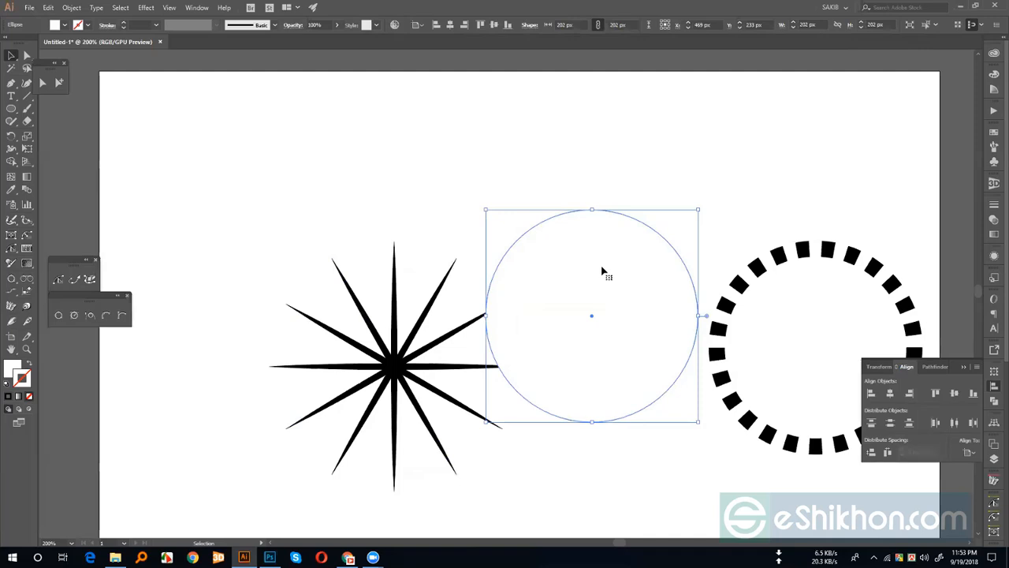
key(ctrl+z)
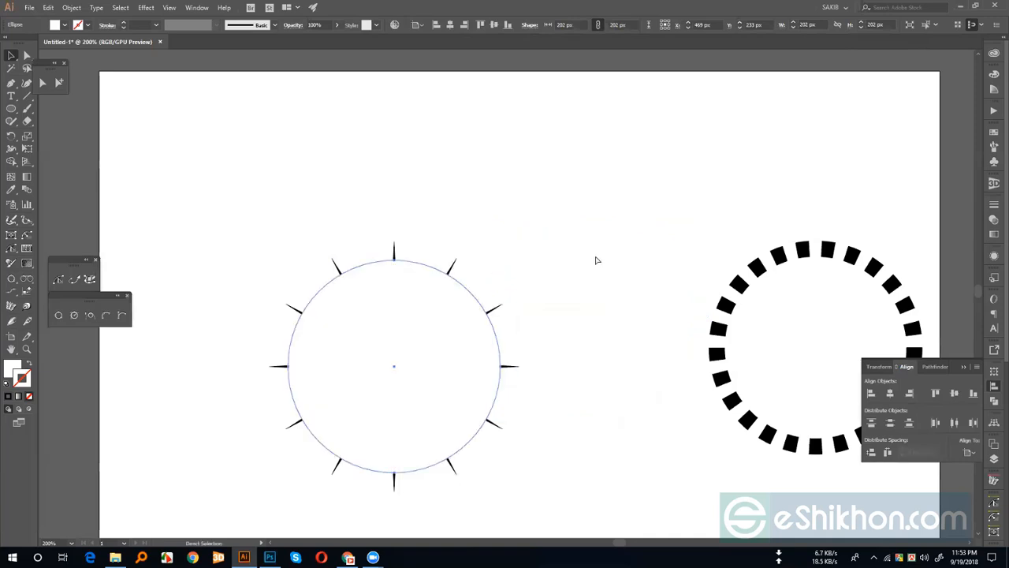
click(558, 203)
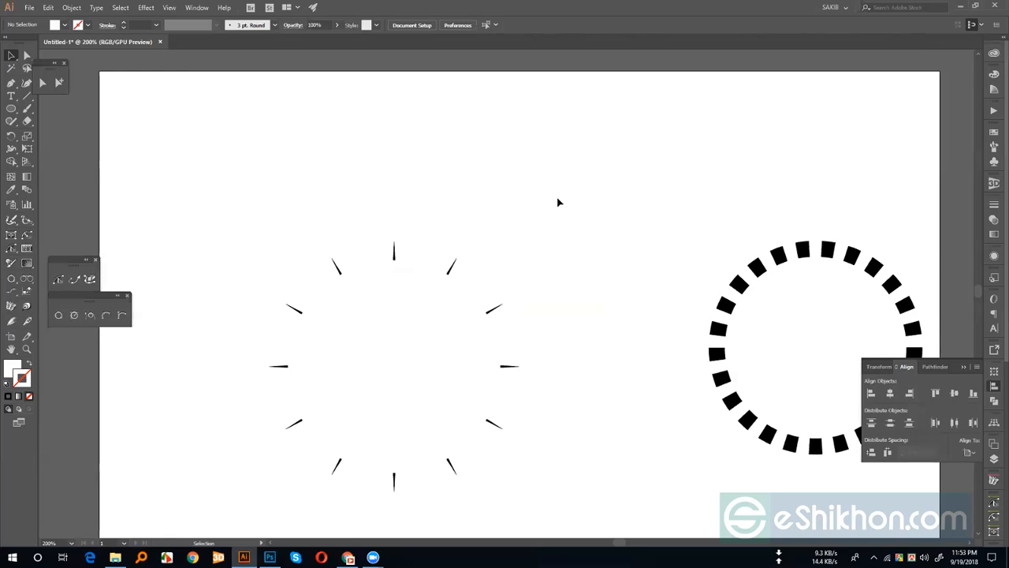
click(462, 260)
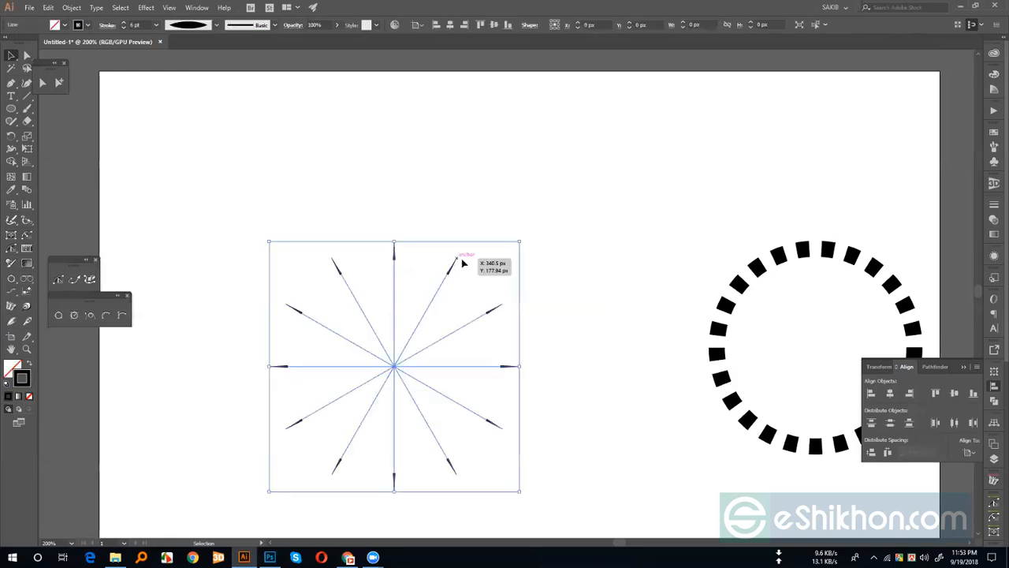
click(452, 208)
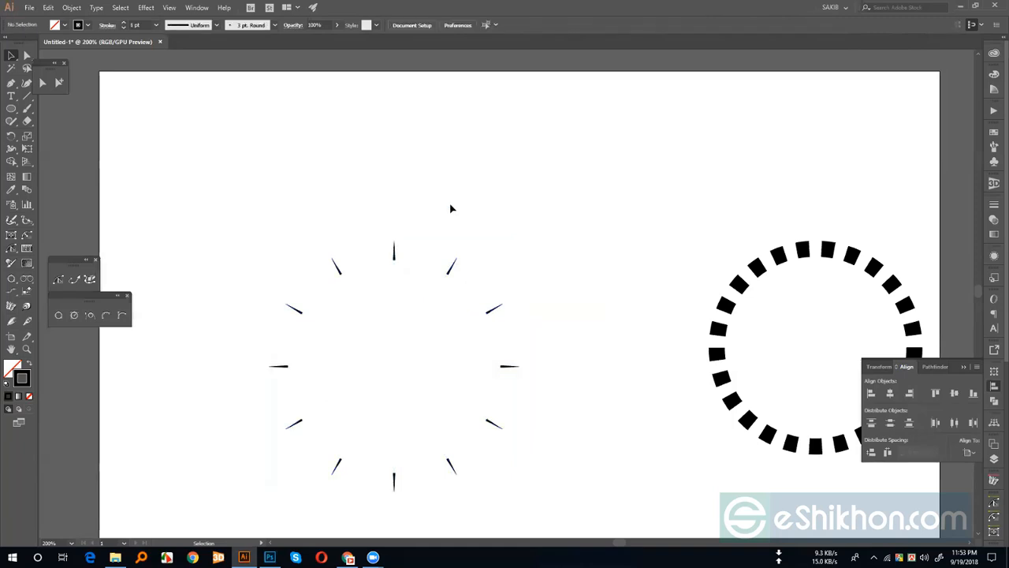
Draw a narrow upright ellipse about 29 px wide and 155 px tall above the dial, and convert its top anchor to a corner point
click(13, 108)
drag(297, 97, 326, 261)
key(a)
click(313, 98)
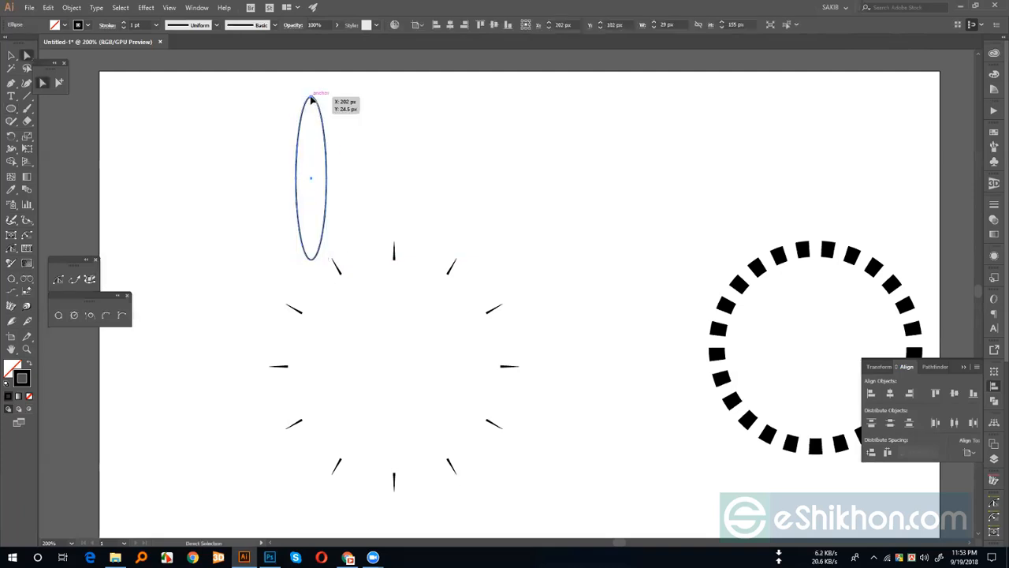
click(77, 26)
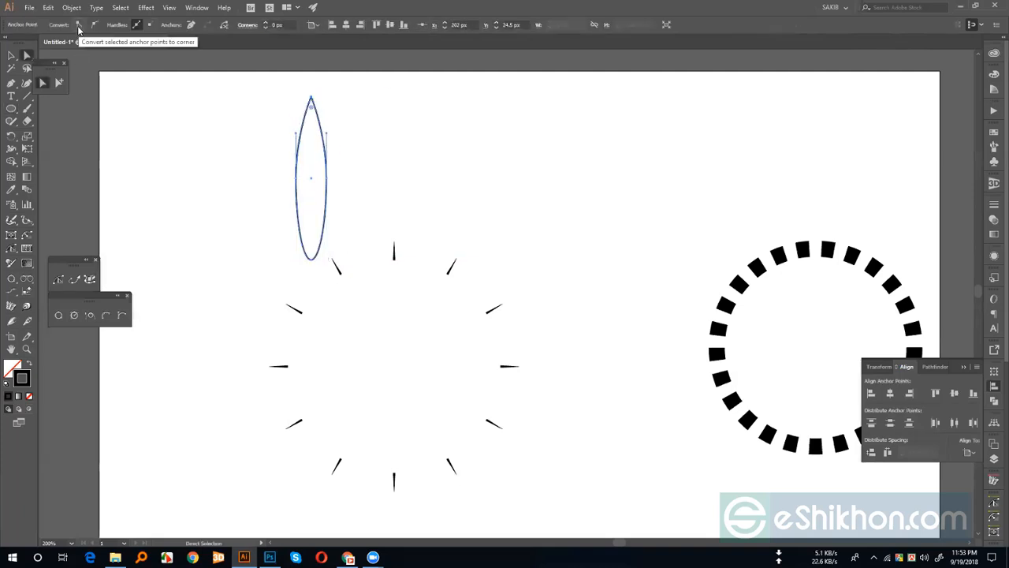
Raise the ellipse's pointed top anchor to stretch the shape into a long tapered watch hand
key(Up)
key(Up)
key(Up)
key(Up)
key(Up)
key(Up)
key(Up)
key(Up)
key(Up)
key(Up)
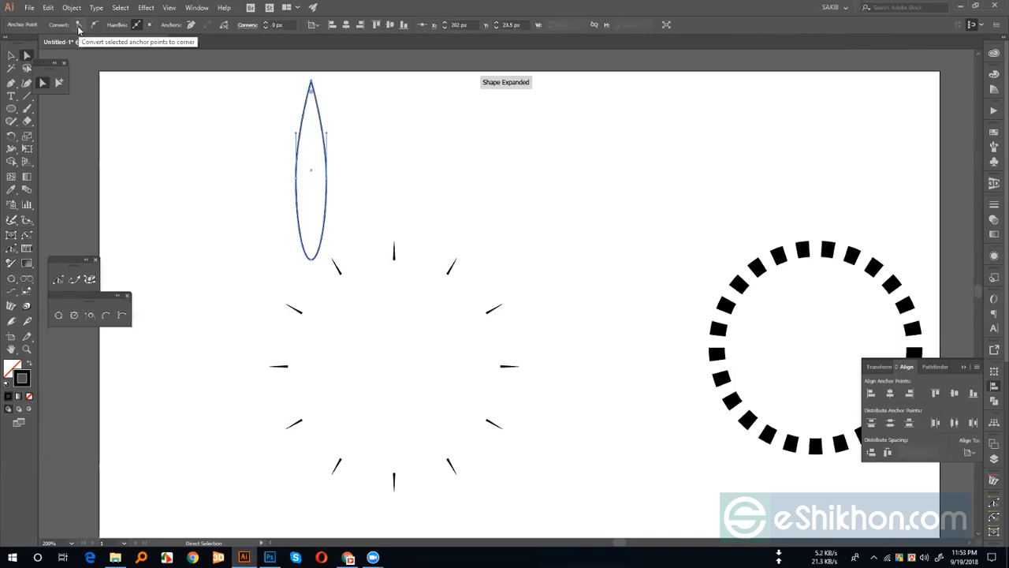
Place the tapered hand on the dial's vertical axis and scale it down to fit between the center and the 12 o'clock mark
click(9, 57)
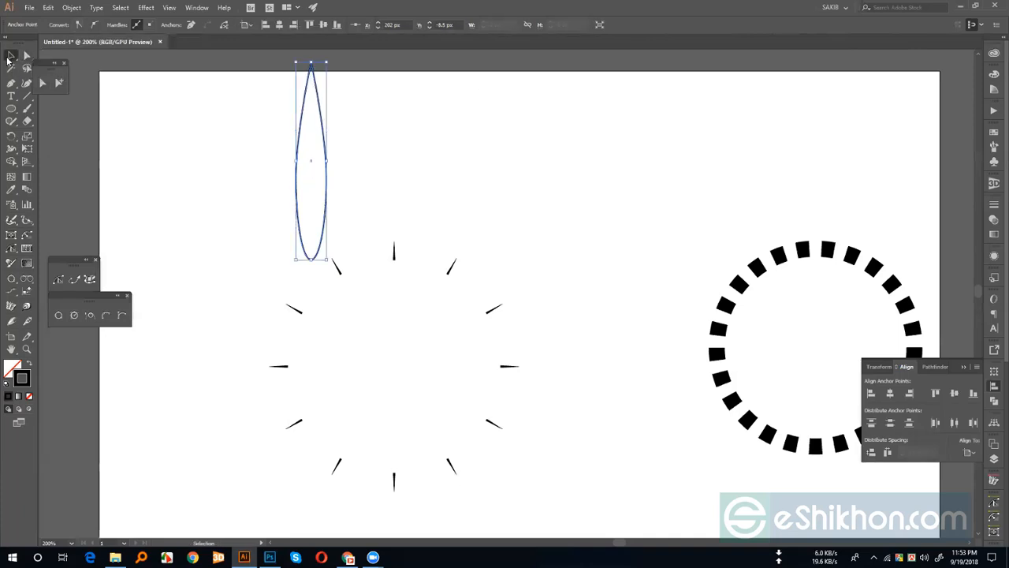
drag(312, 257, 399, 392)
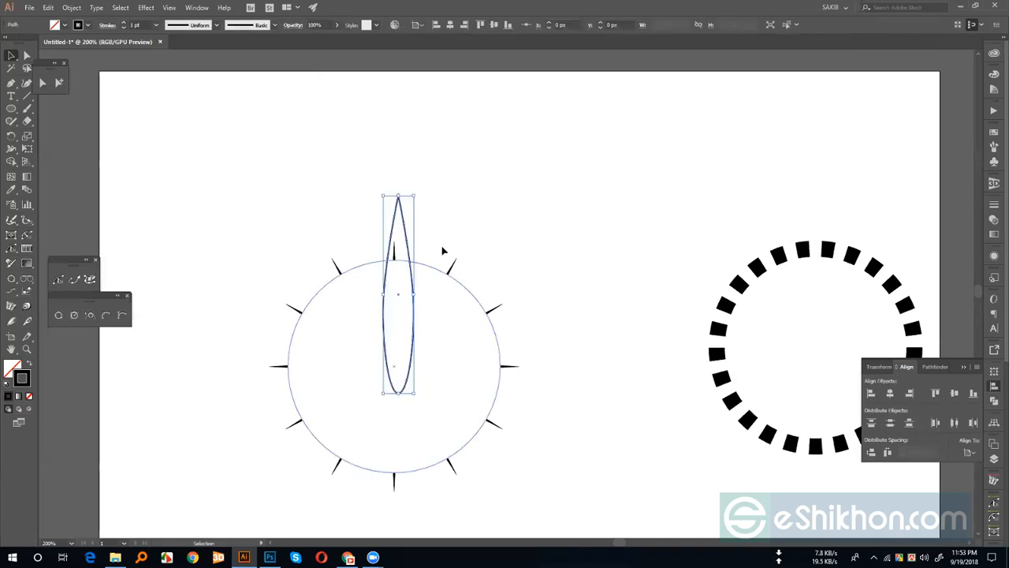
drag(414, 196, 406, 240)
click(538, 175)
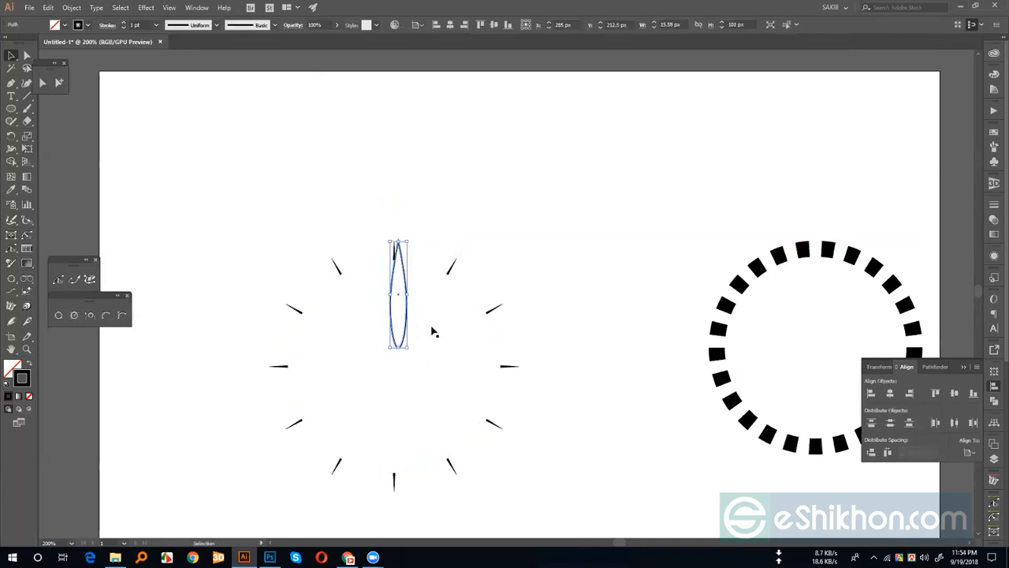
drag(402, 352, 399, 366)
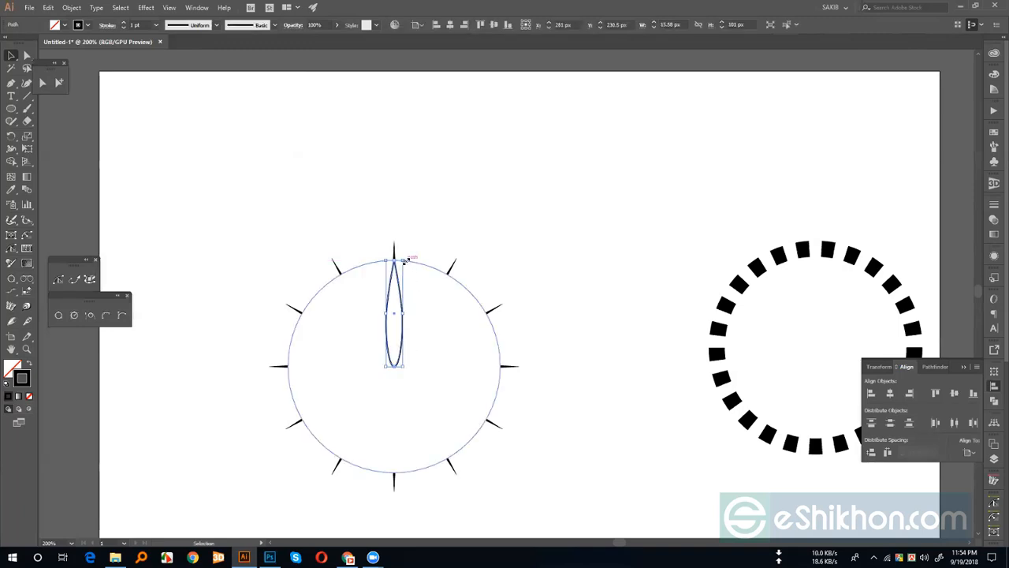
drag(403, 268, 401, 270)
click(452, 222)
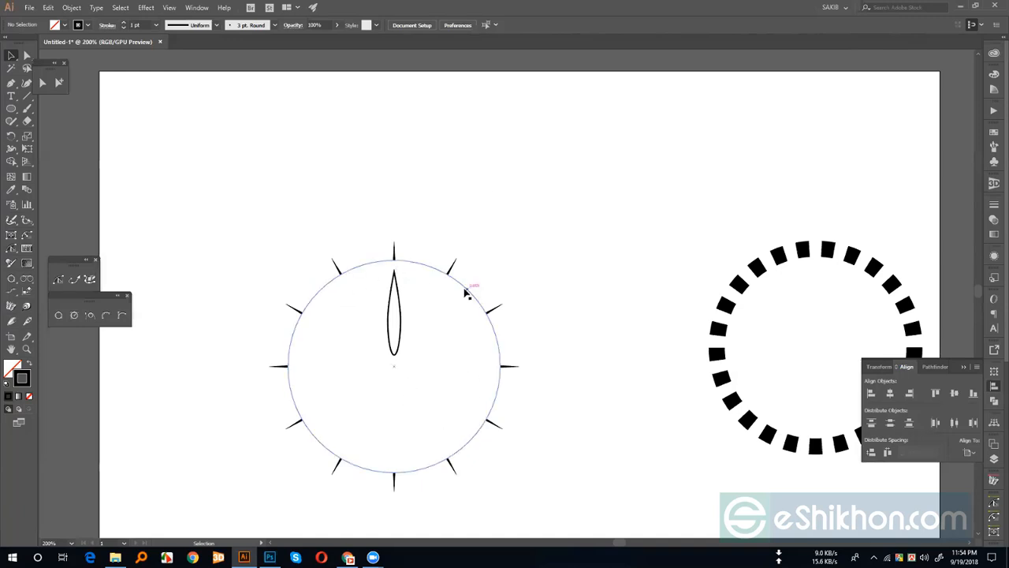
Delete the tapered hand shape from the dial
click(454, 265)
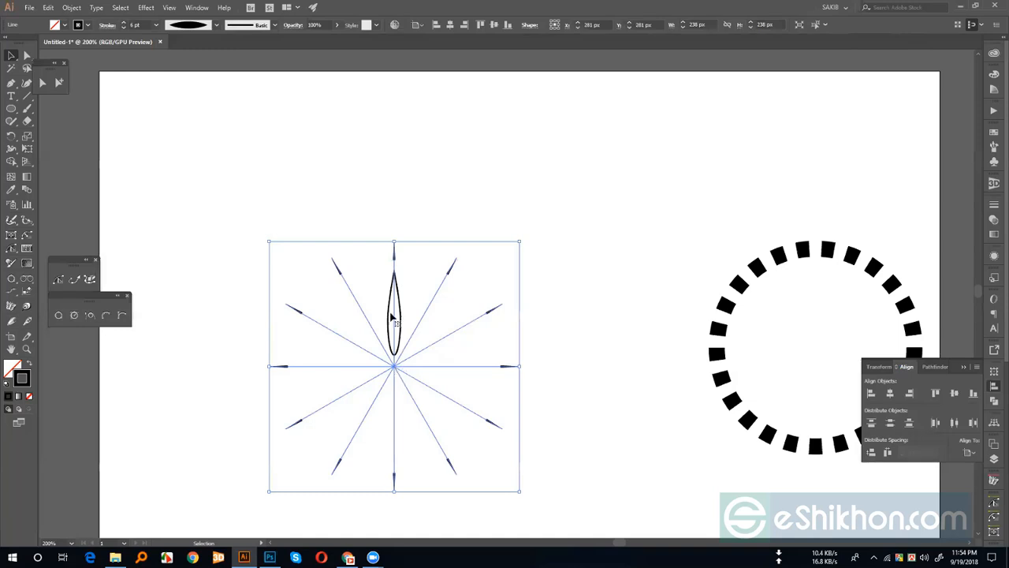
click(665, 289)
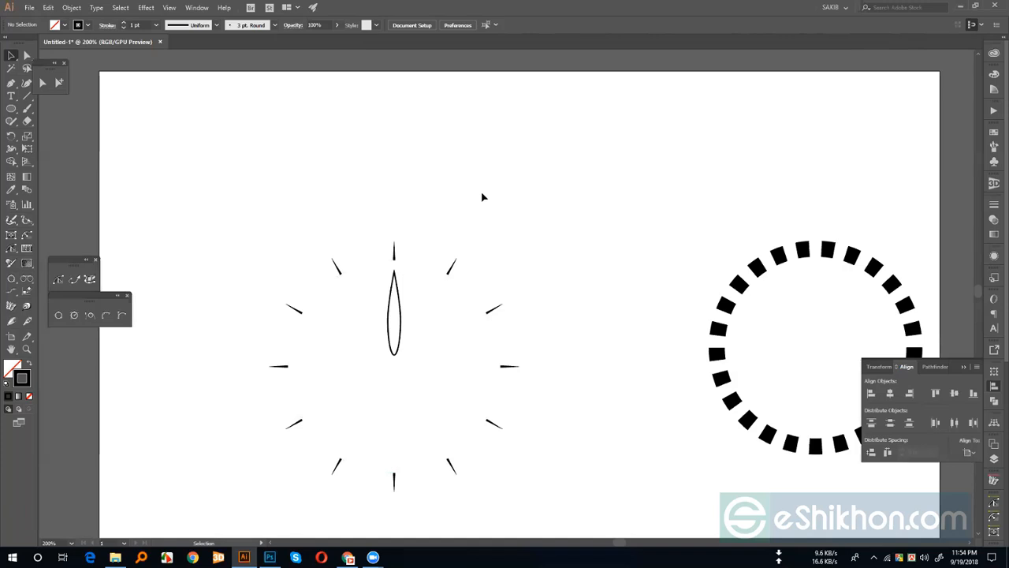
click(396, 351)
key(Delete)
Make guides from the star's radial lines
click(455, 268)
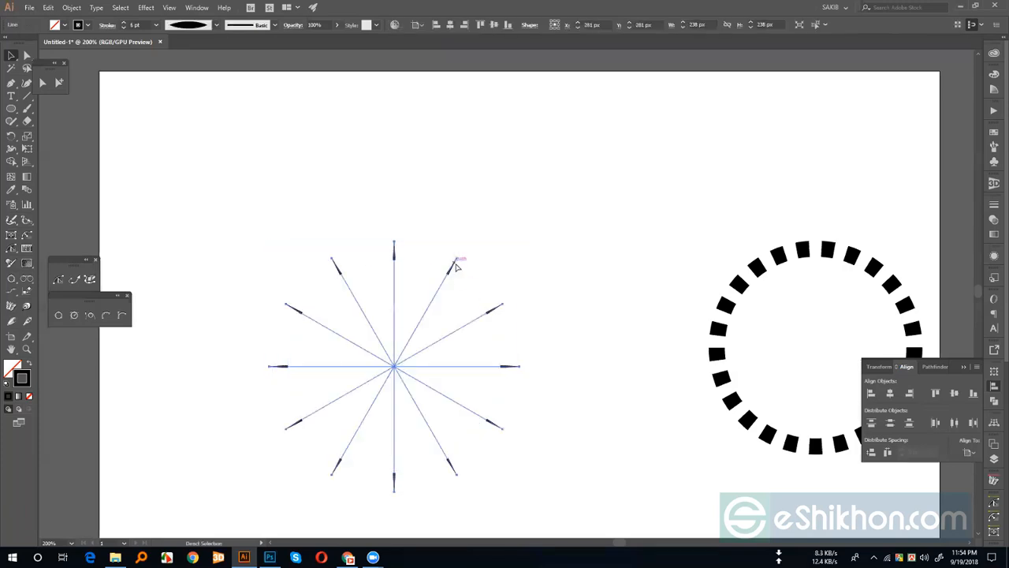
key(ctrl+5)
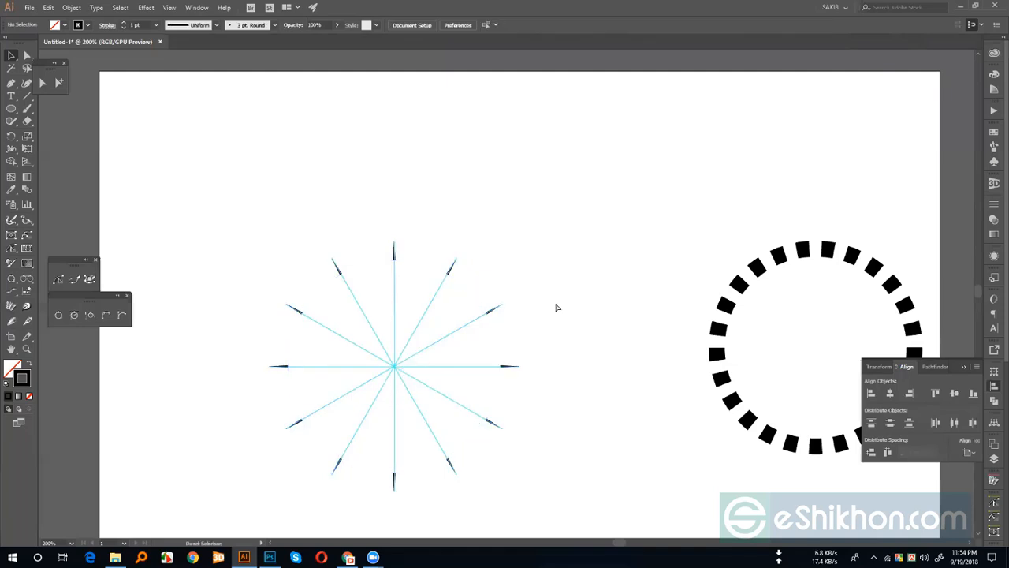
Add the point text 12 in the empty area above the dial
key(ctrl+equal)
drag(527, 216, 560, 205)
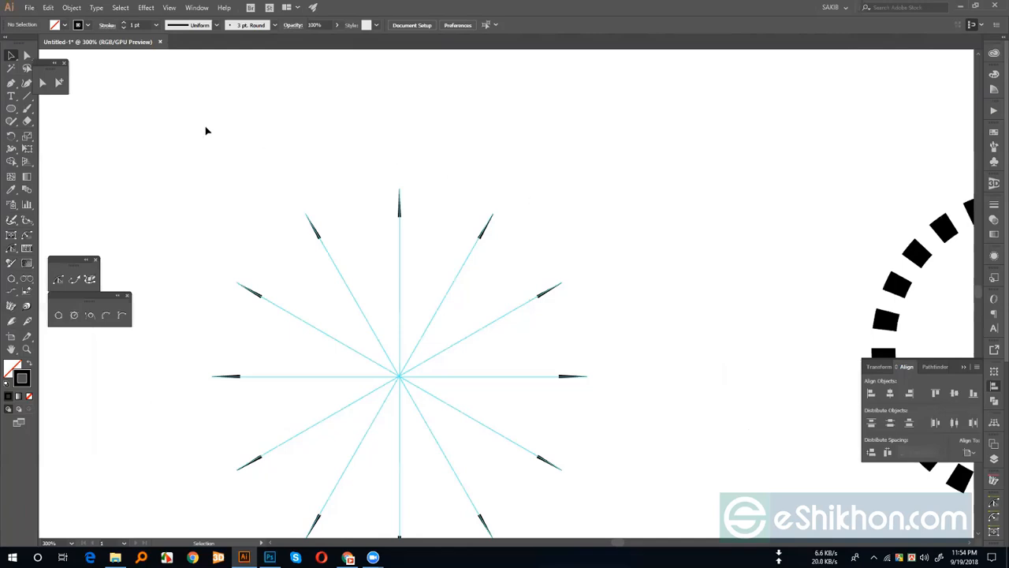
key(t)
click(263, 183)
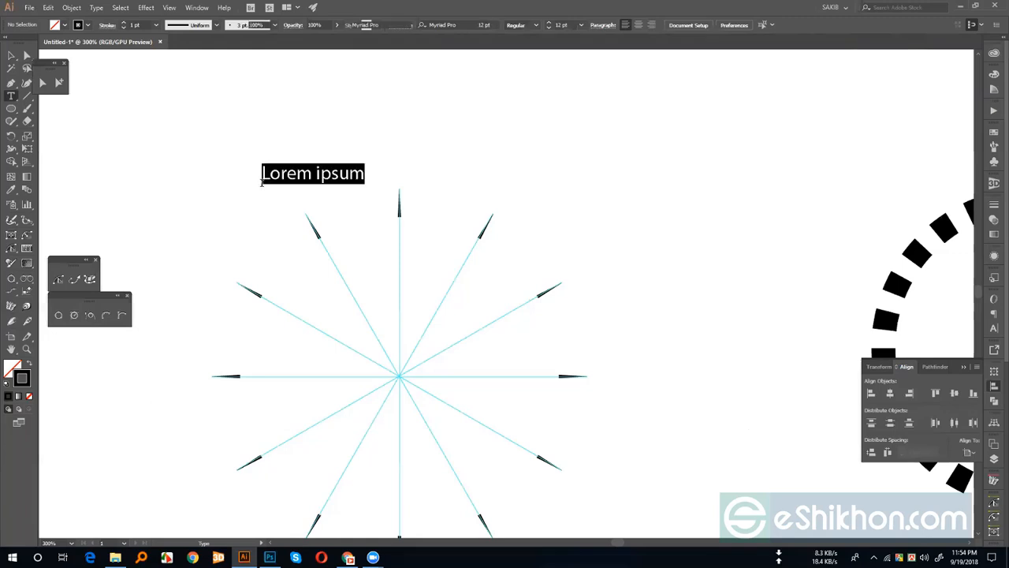
text(1)
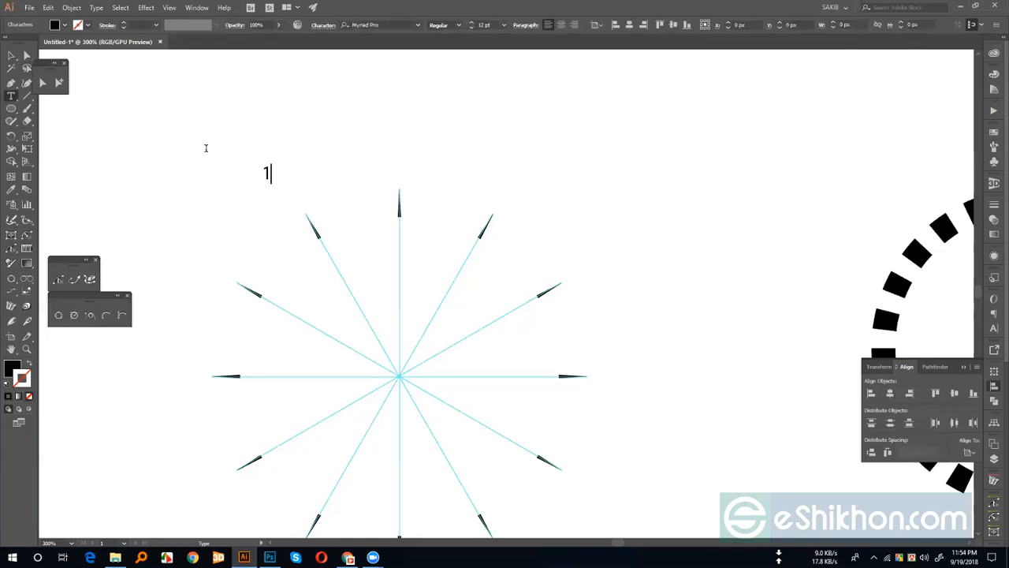
click(11, 55)
click(282, 190)
click(267, 177)
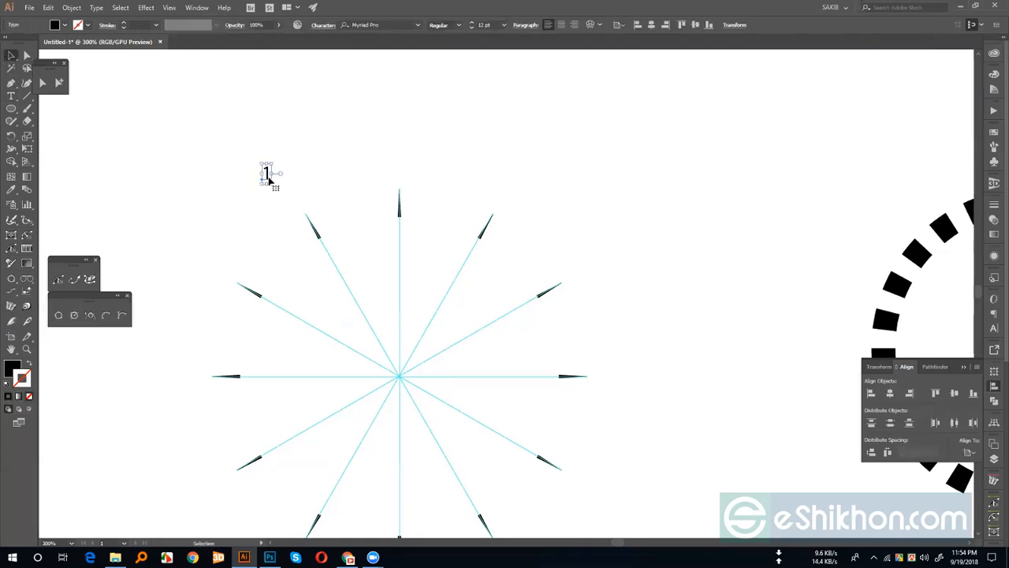
double_click(266, 178)
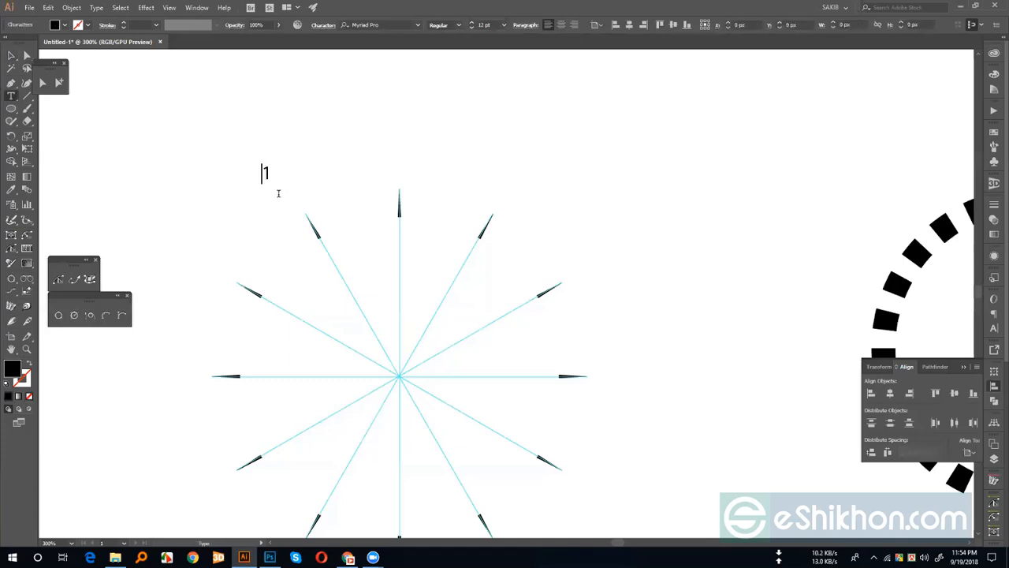
text(2)
click(11, 56)
click(476, 178)
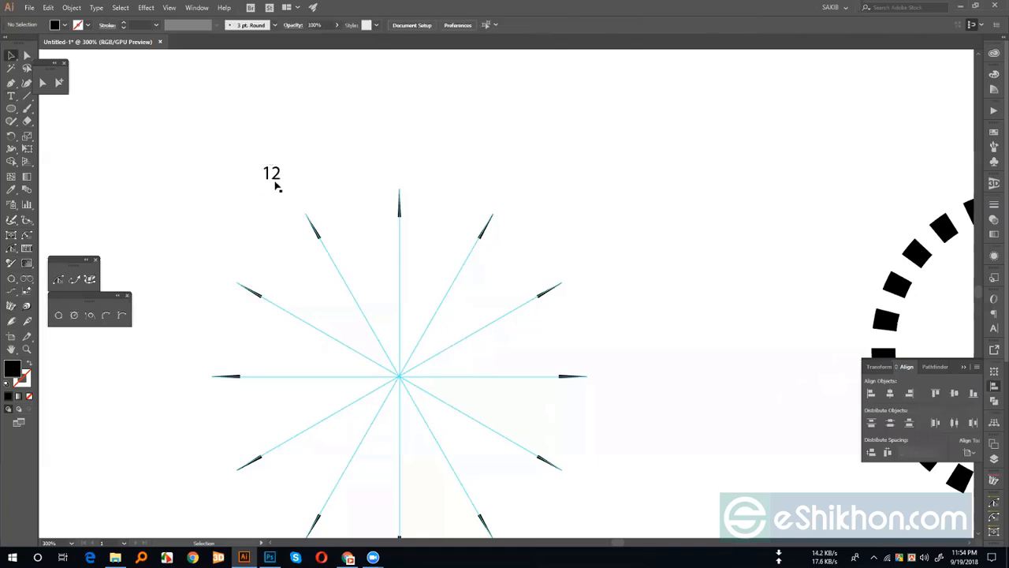
Move the number 12 just below the 12 o'clock mark and center it precisely on the vertical guide
drag(276, 182, 402, 239)
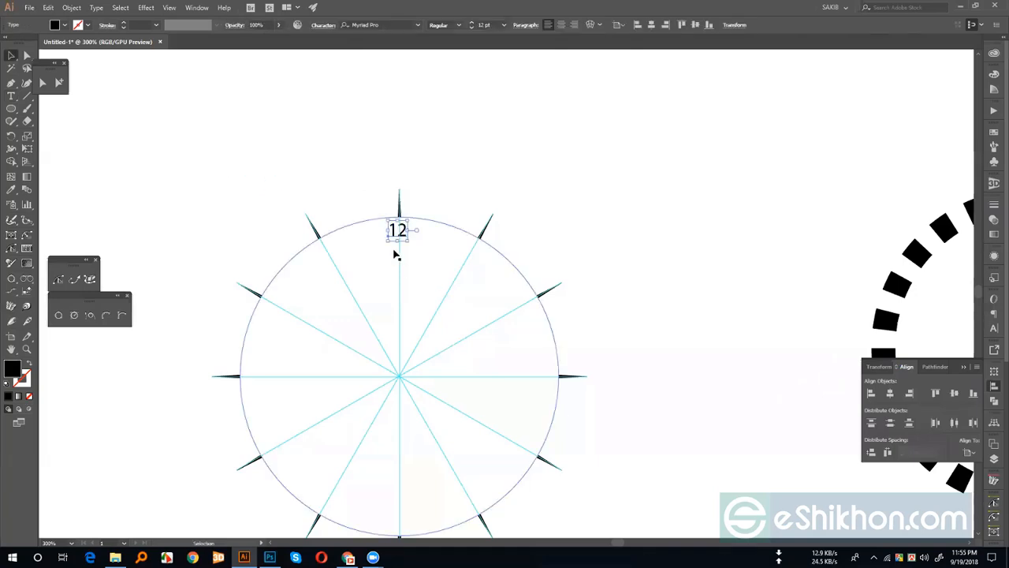
key(Right)
key(Right)
key(Left)
key(ctrl+equal)
key(ctrl+equal)
key(ctrl+equal)
key(ctrl+equal)
key(ctrl+equal)
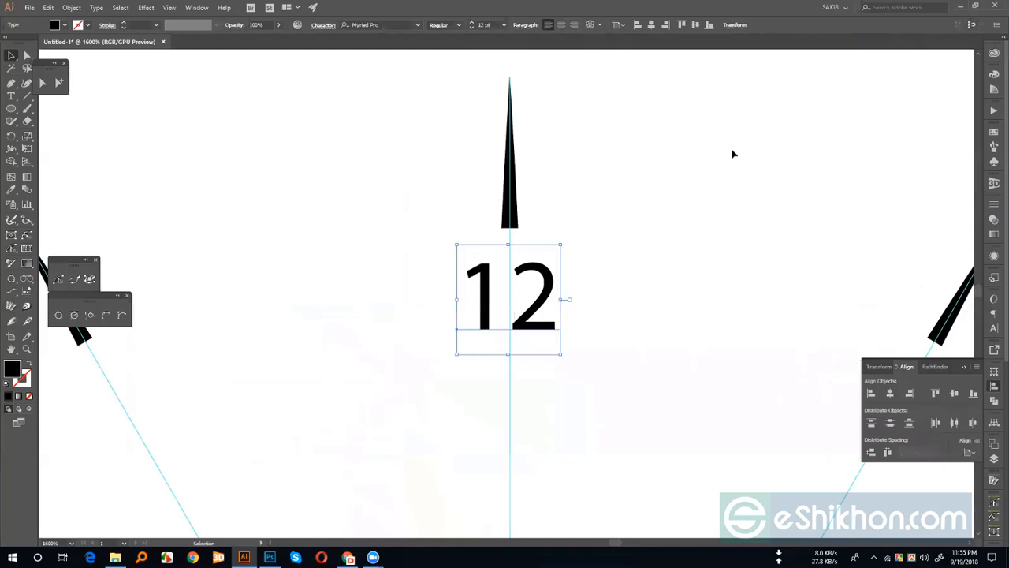
key(ctrl+equal)
key(ctrl+equal)
key(ctrl+equal)
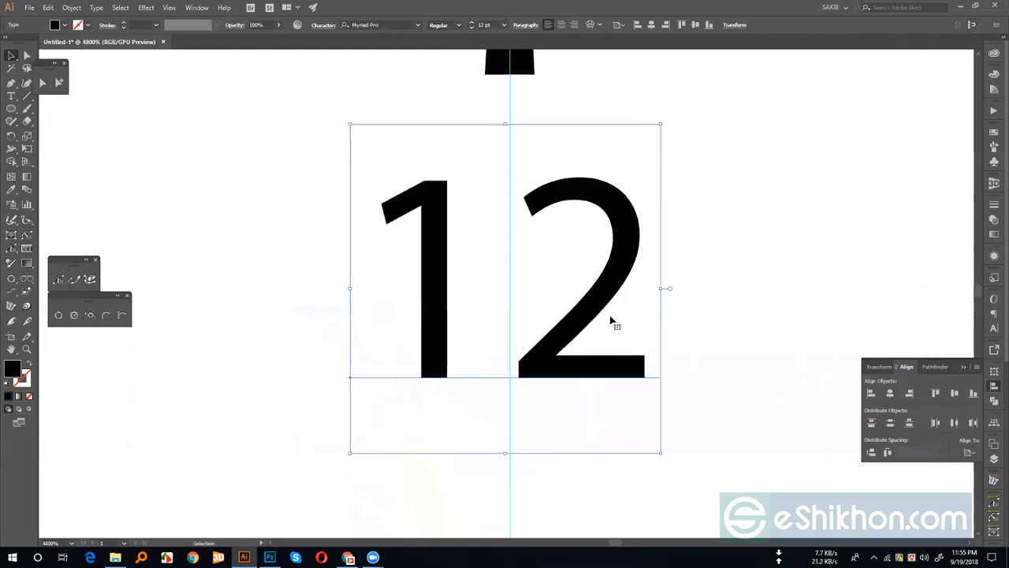
mouse_move(546, 363)
mouse_down()
mouse_move(557, 366)
mouse_move(548, 364)
mouse_up()
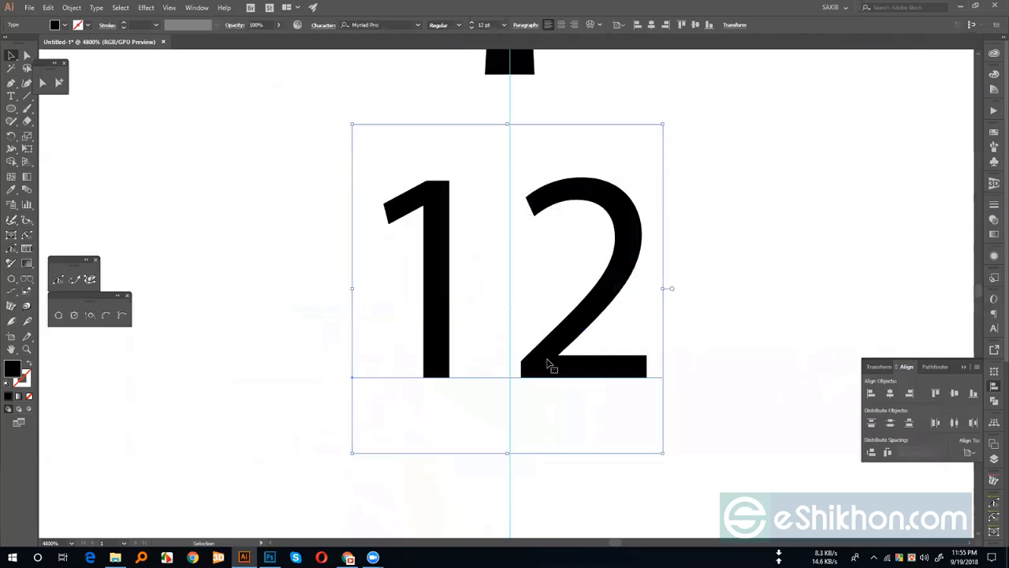
Duplicate the number 12 into an evenly spaced horizontal row of four copies outside the dial, with the paragraph alignment settings open
key(ctrl+minus)
key(ctrl+minus)
key(ctrl+minus)
key(ctrl+minus)
key(ctrl+minus)
key(ctrl+minus)
key(ctrl+minus)
key(ctrl+minus)
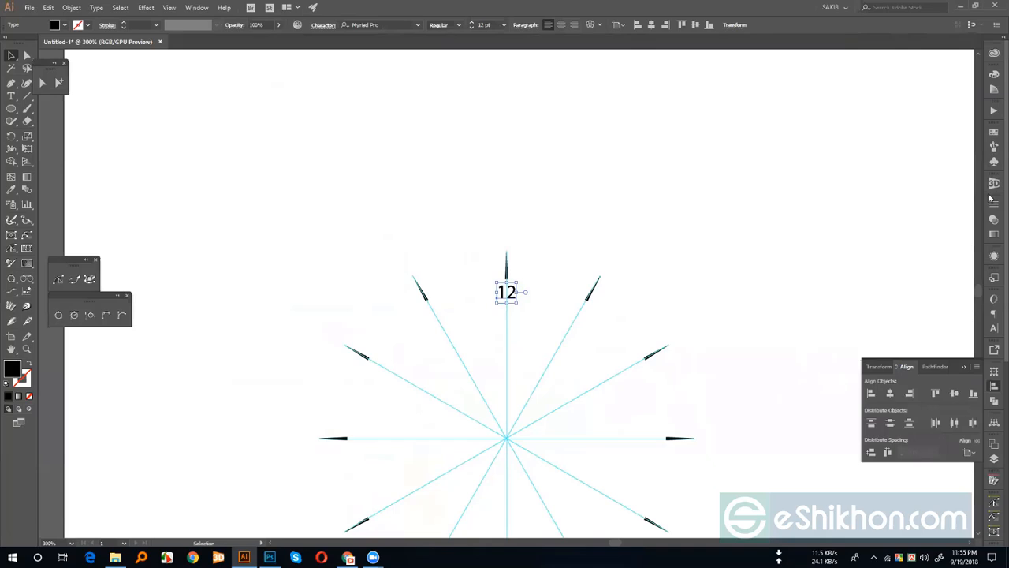
click(994, 328)
click(904, 296)
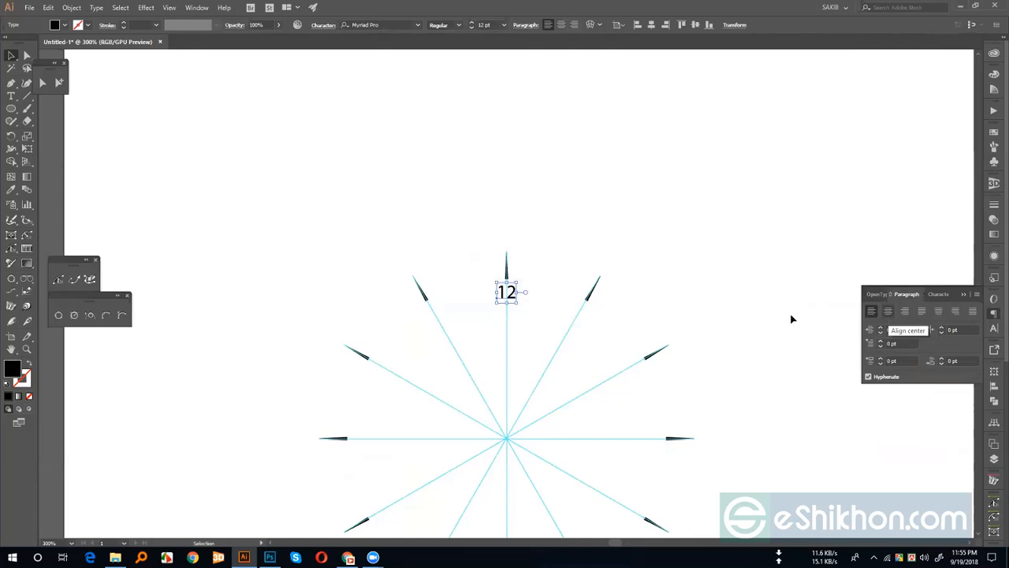
drag(509, 298, 645, 175)
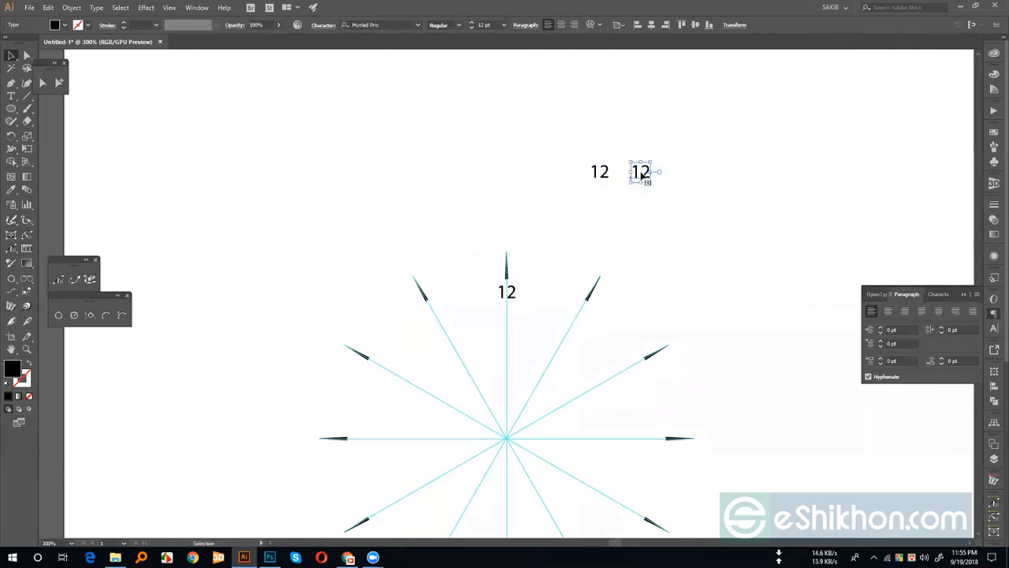
key(ctrl+shift+a)
key(ctrl+d)
key(ctrl+d)
key(ctrl+shift+a)
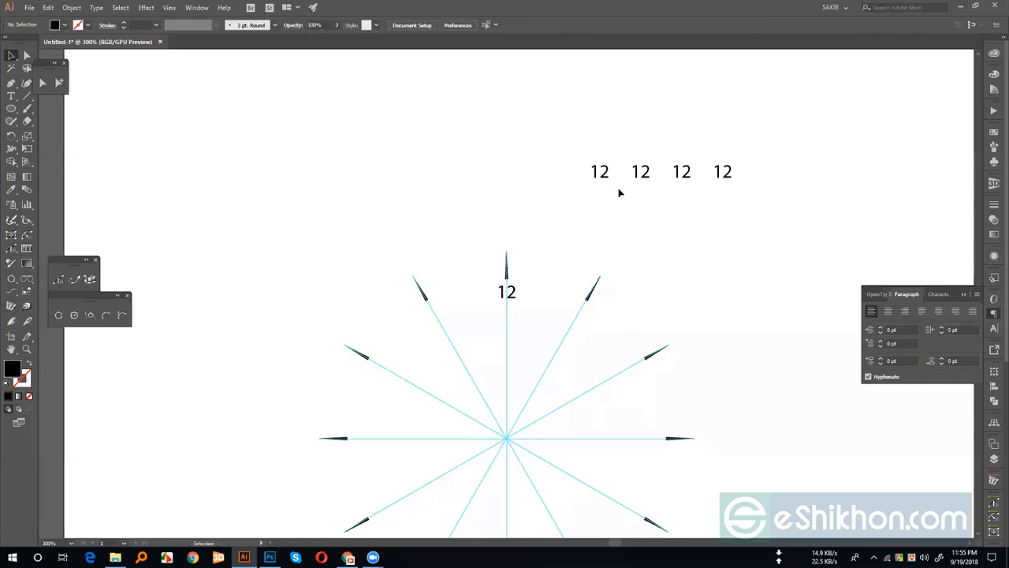
Copy the row of four 12s directly beneath itself and set the copied row's paragraph alignment to center
drag(564, 131, 683, 263)
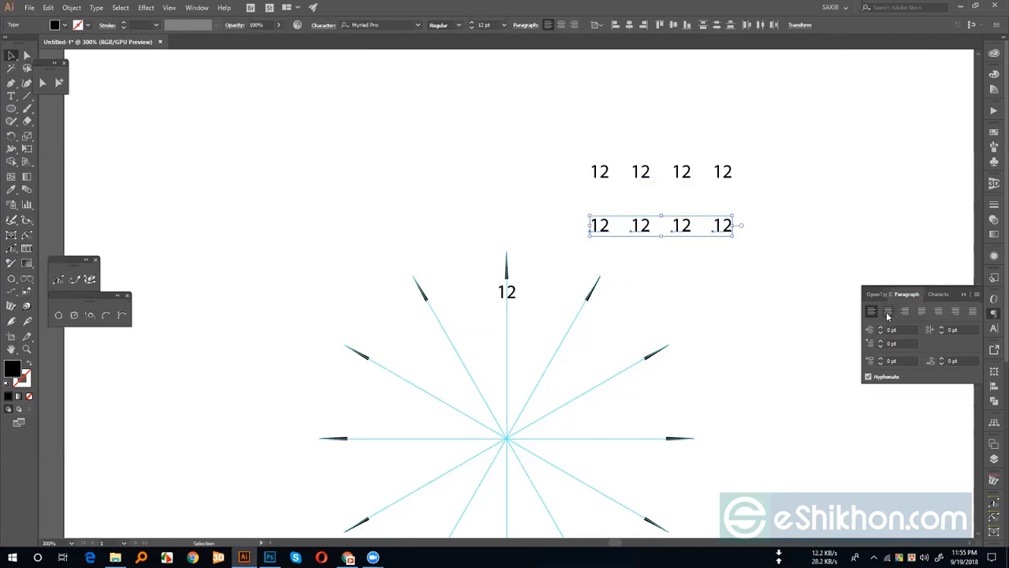
click(887, 310)
drag(636, 231, 645, 224)
click(654, 248)
Replace the second, third and fourth numbers in the upper, left-aligned row with 9, 5 and 3
key(t)
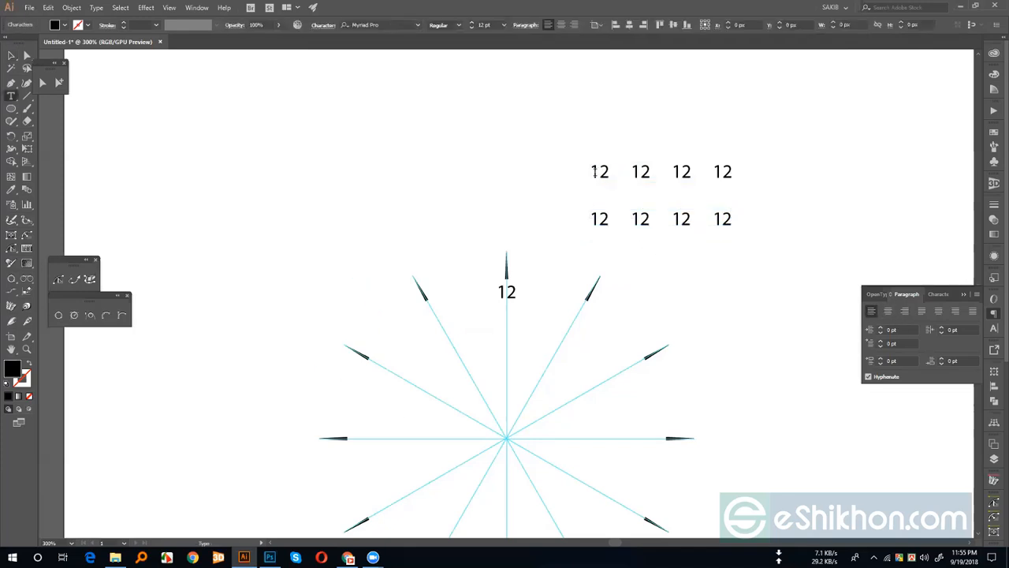
drag(632, 171, 653, 169)
text(9)
drag(670, 171, 698, 172)
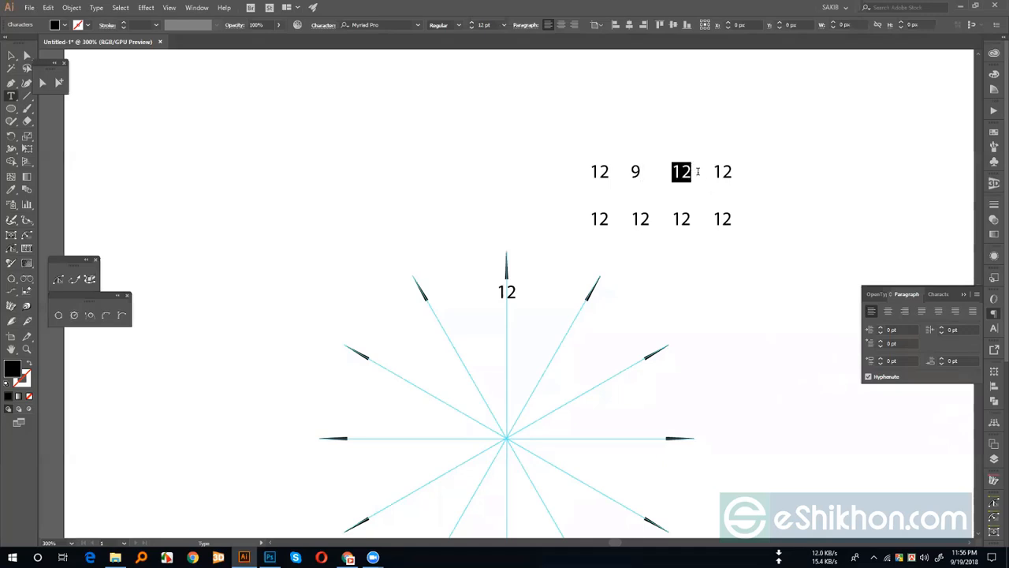
text(5)
drag(723, 171, 754, 170)
double_click(737, 169)
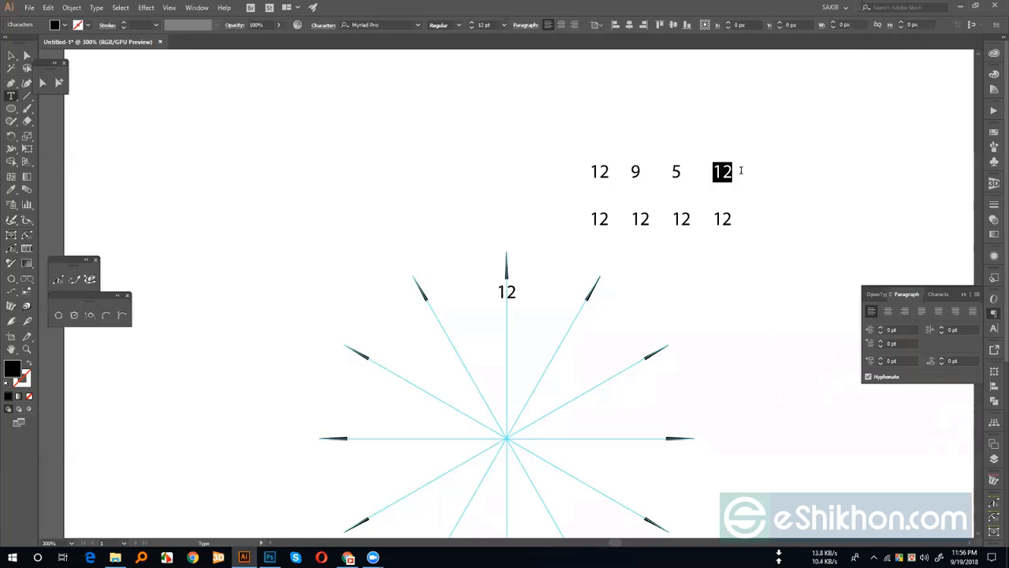
text(3)
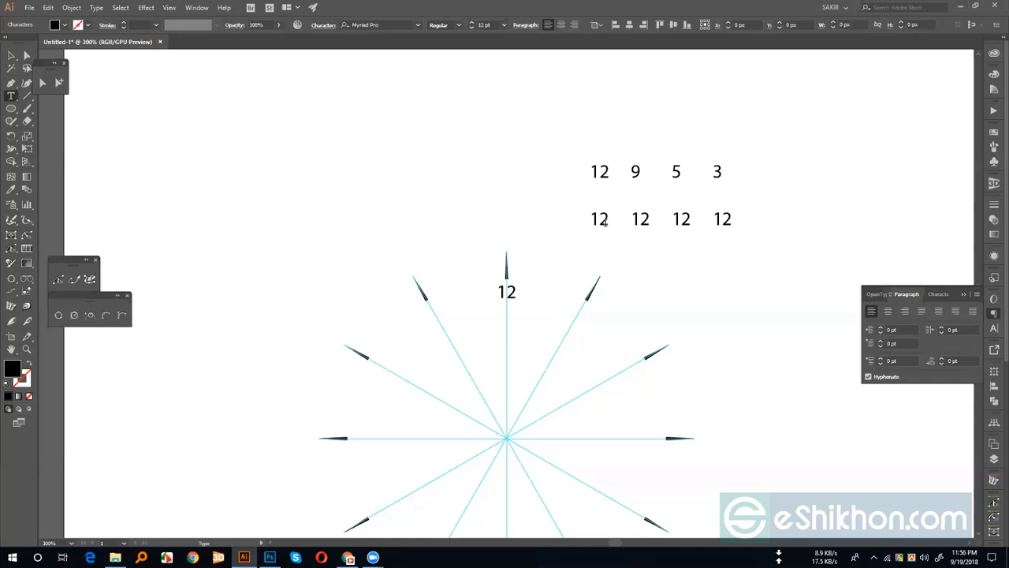
Replace the first and second numbers in the lower, center-aligned row with 1 and 2
double_click(600, 220)
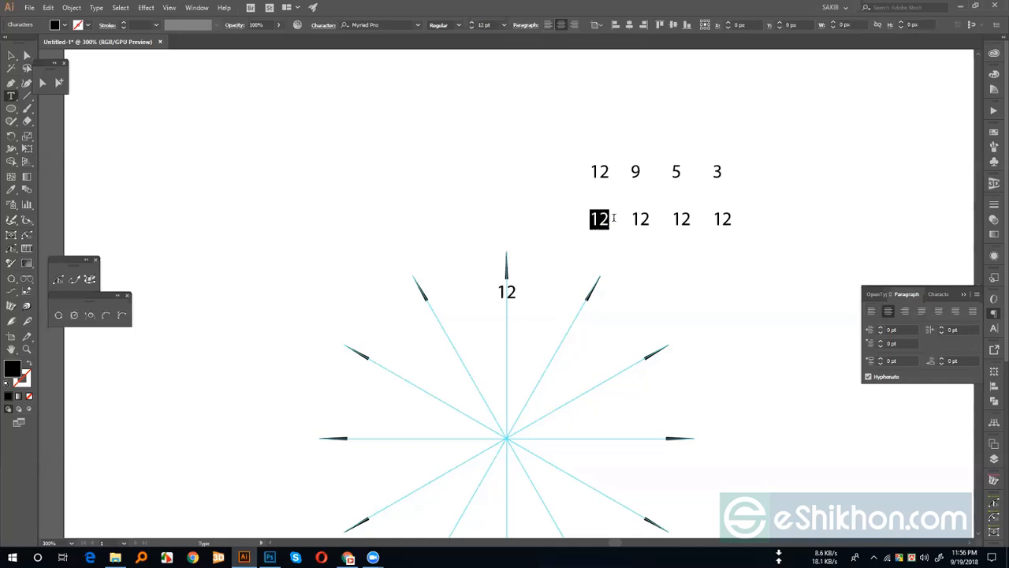
text(1)
drag(640, 220, 650, 221)
double_click(645, 221)
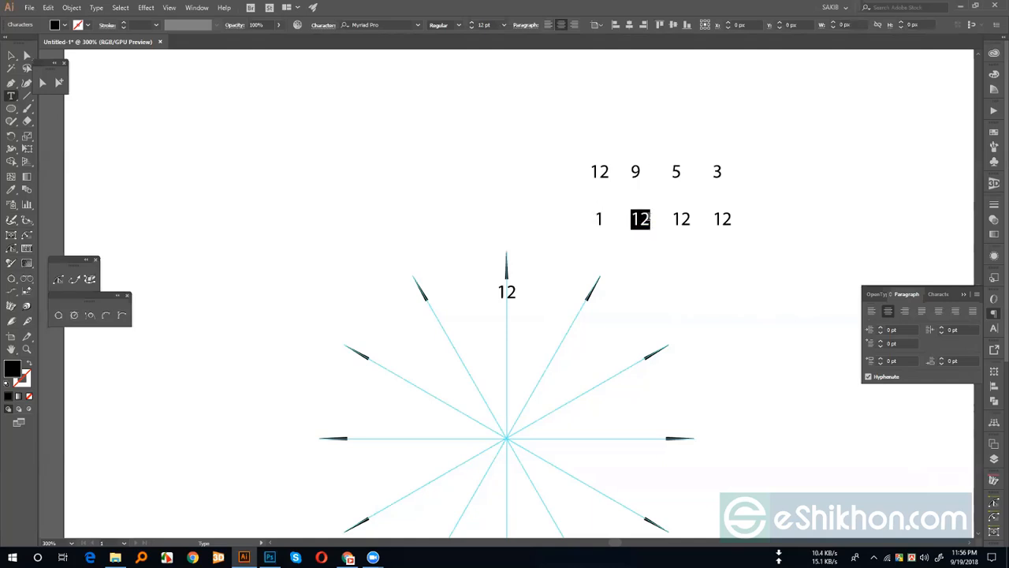
text(2)
double_click(681, 220)
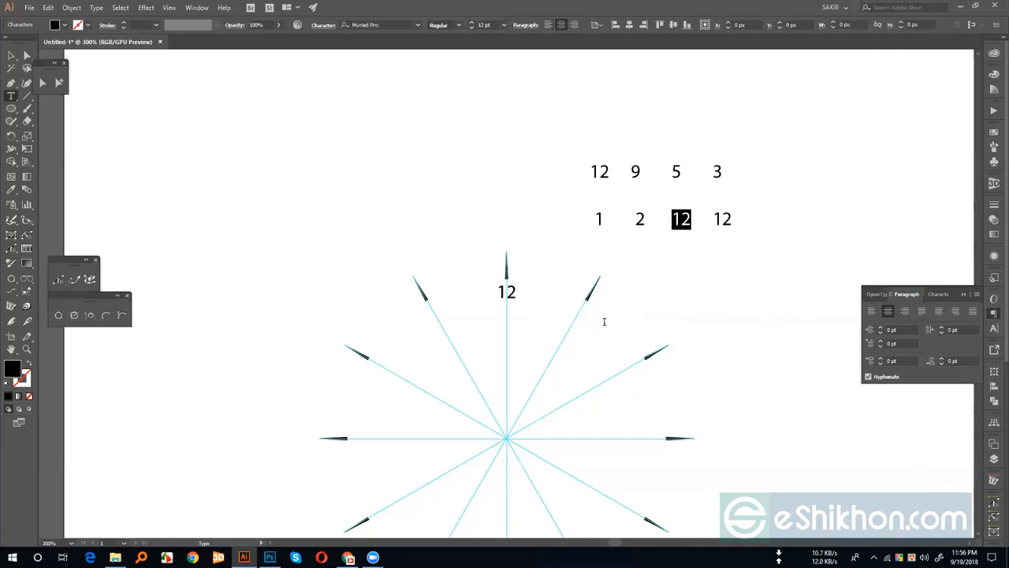
Delete both rows of sample numbers outside the dial and the number 12 below the 12 o'clock mark
scroll(552, 333, down, 1)
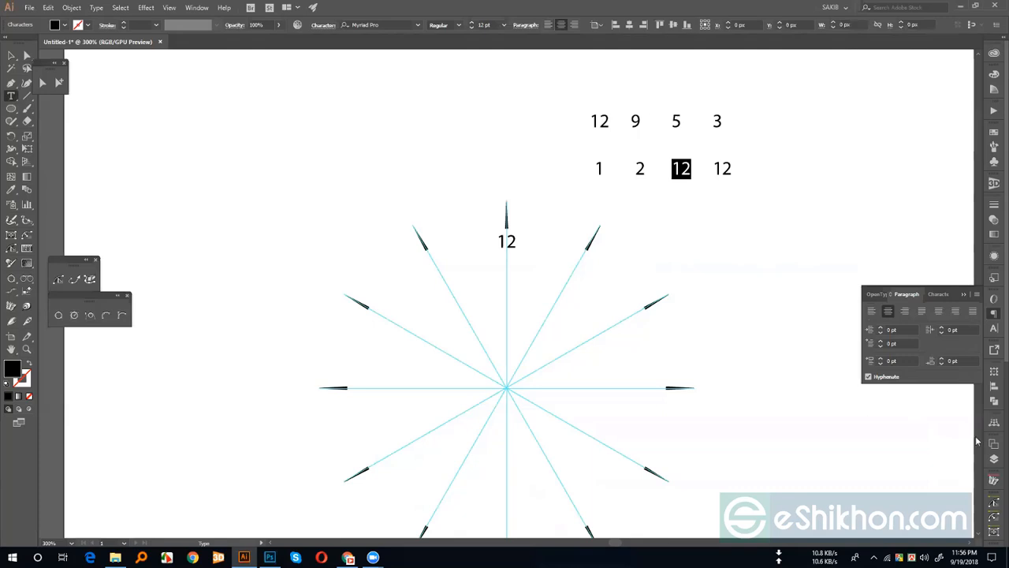
click(11, 55)
drag(436, 92, 797, 198)
key(Delete)
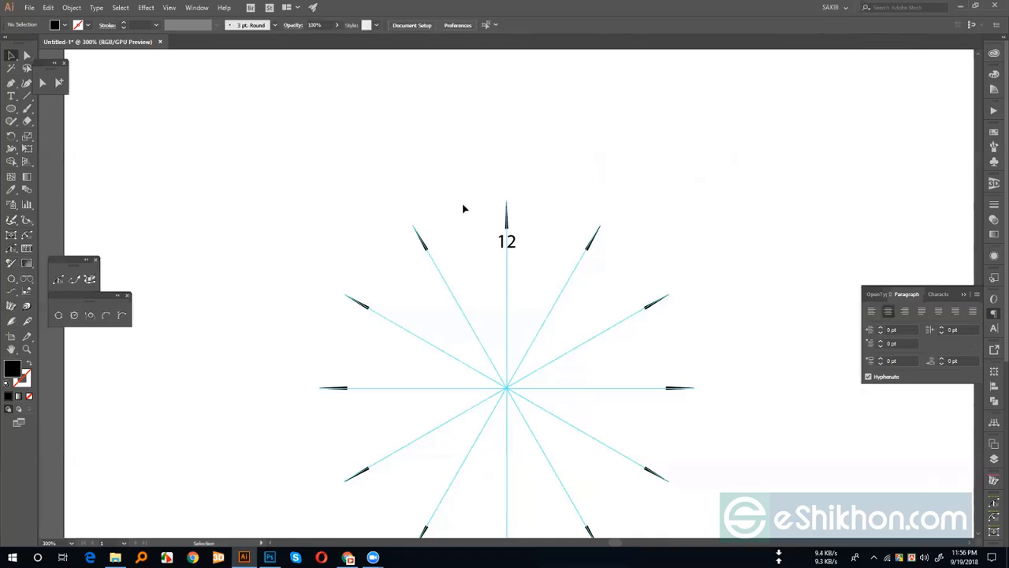
drag(476, 235, 527, 265)
key(Delete)
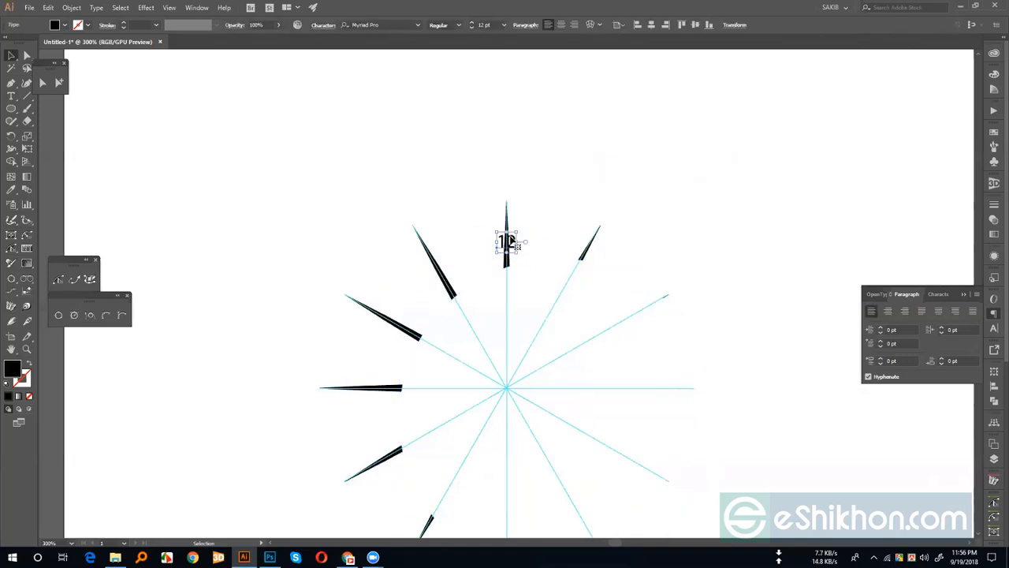
Delete the ring of black squares beside the dial
key(ctrl+0)
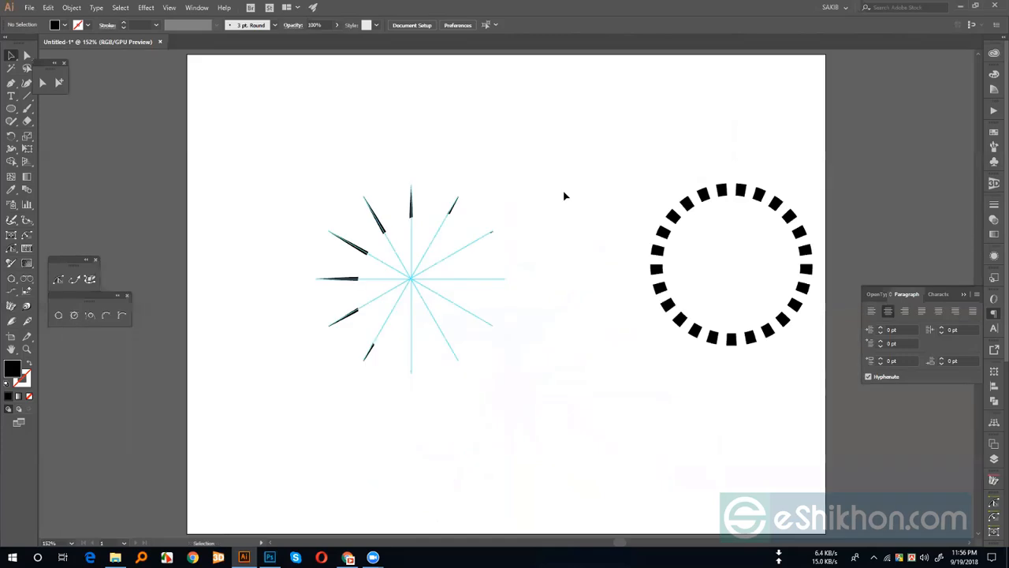
drag(601, 167, 807, 377)
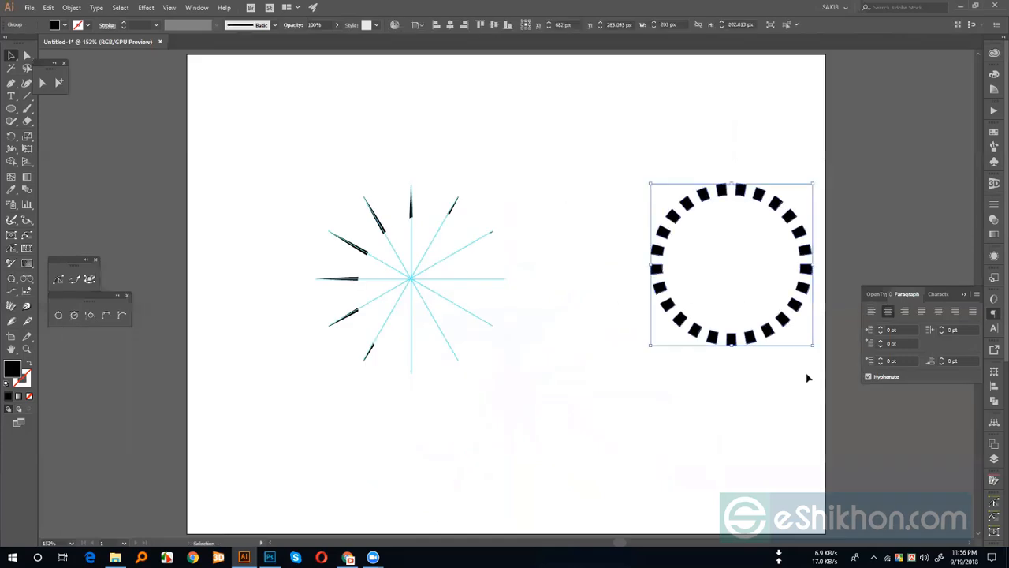
key(Delete)
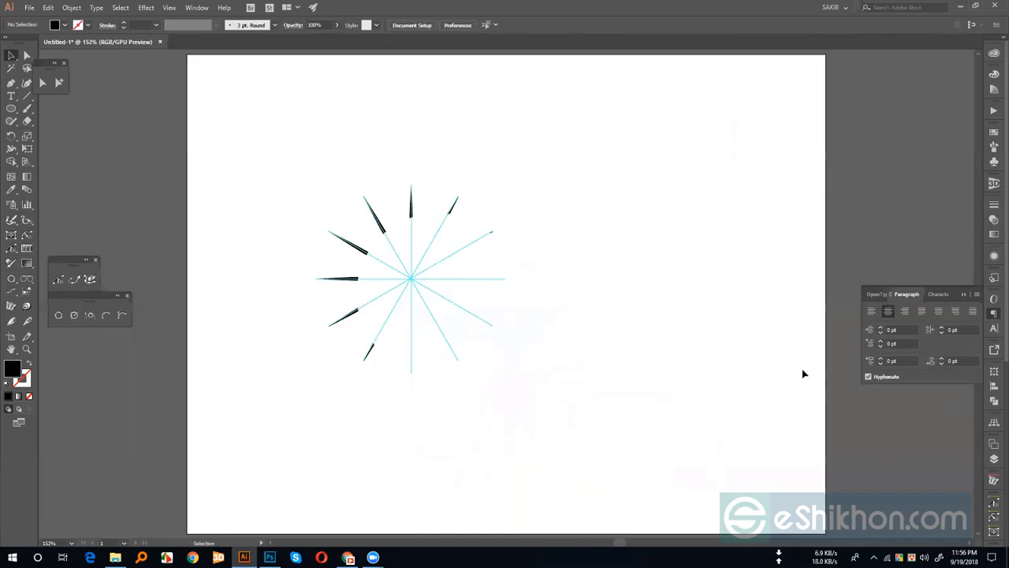
Align the white circle and the group of tapered marks to each other's horizontal and vertical centers
click(435, 295)
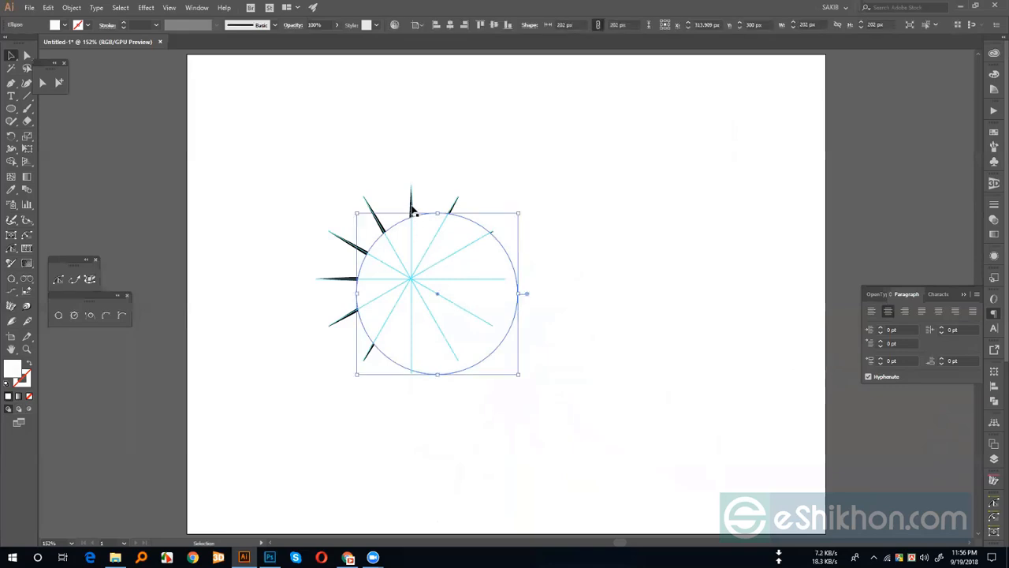
shift+click(412, 209)
click(412, 211)
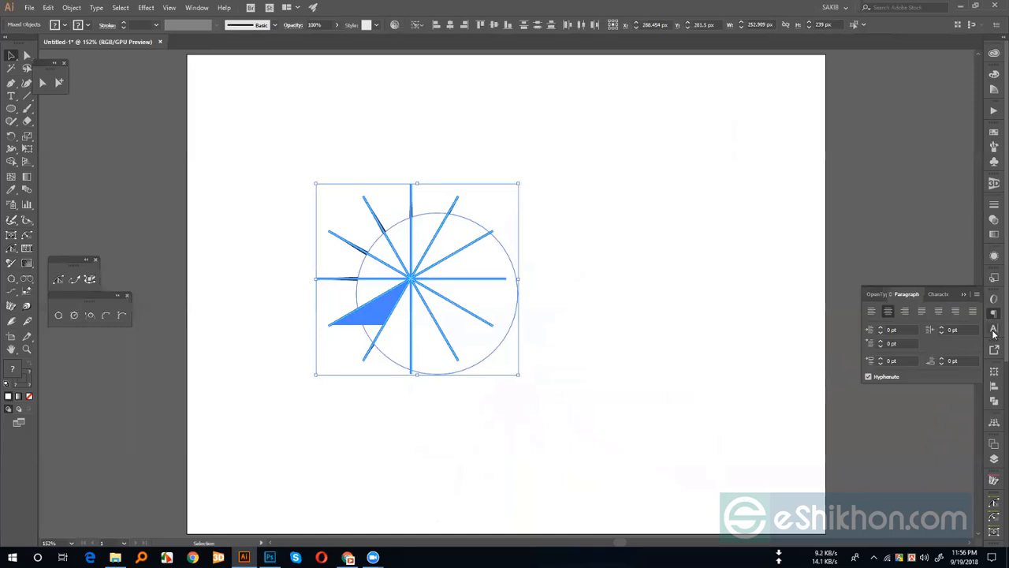
click(994, 385)
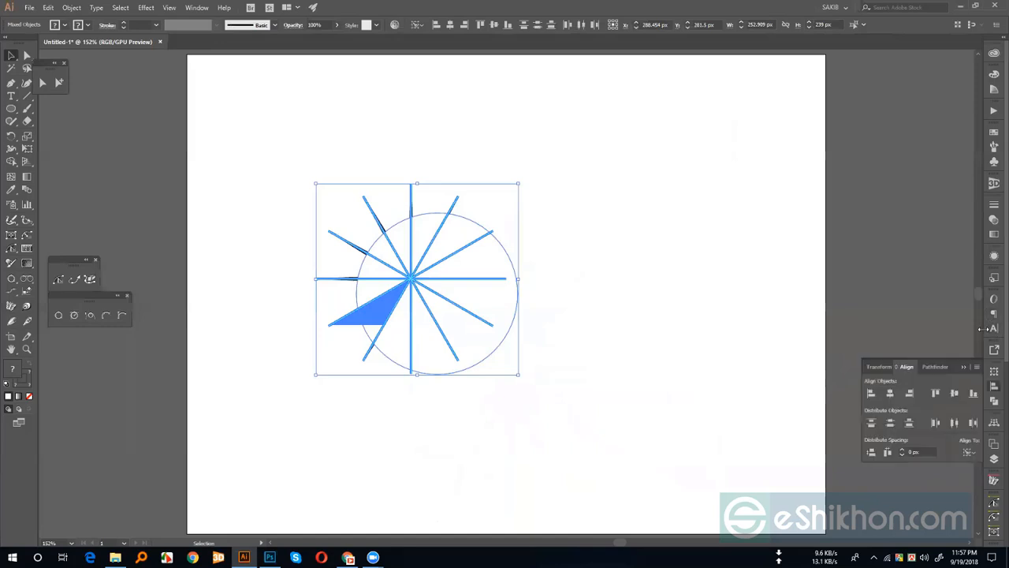
click(890, 393)
click(950, 394)
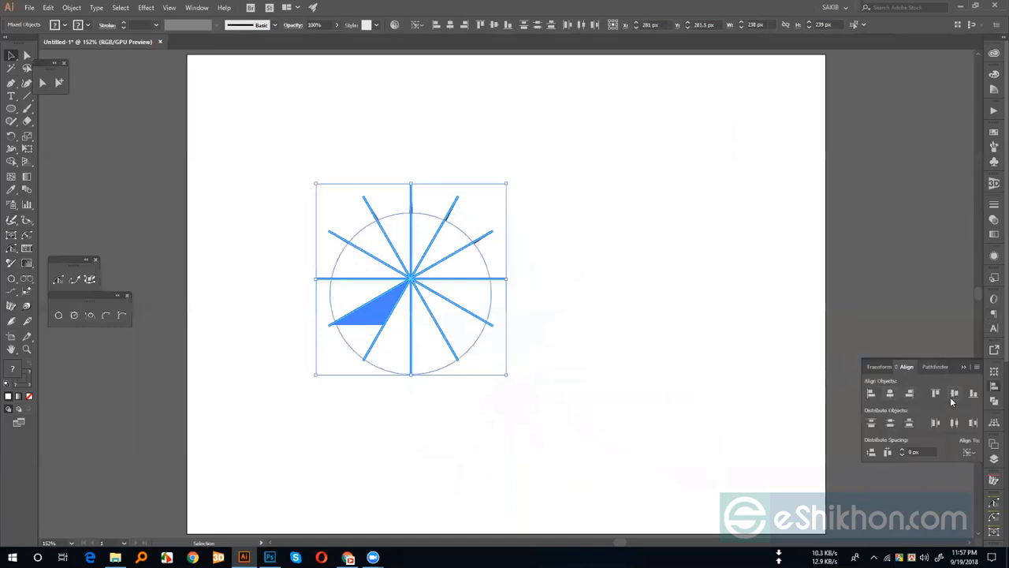
click(710, 336)
click(438, 297)
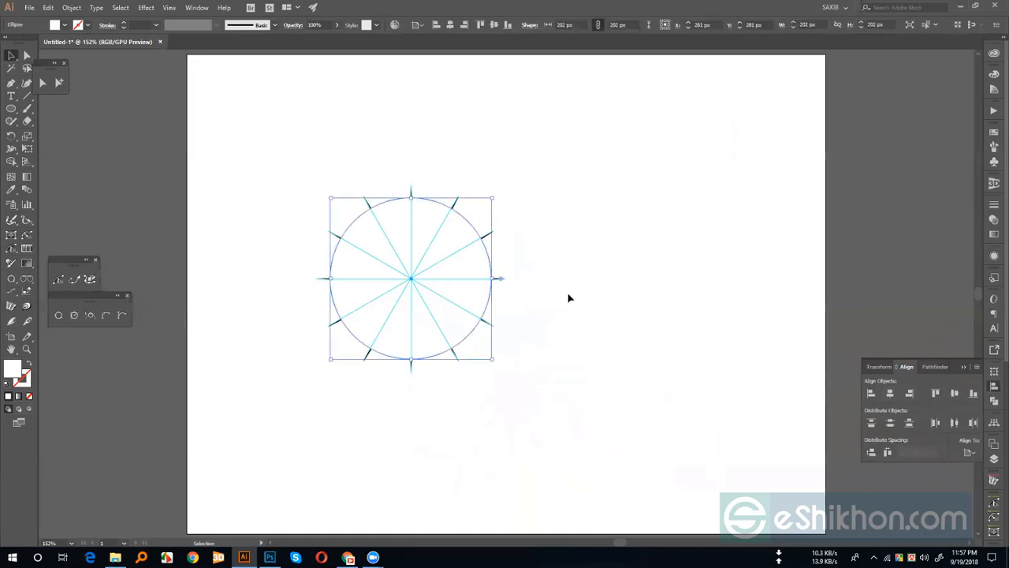
click(570, 298)
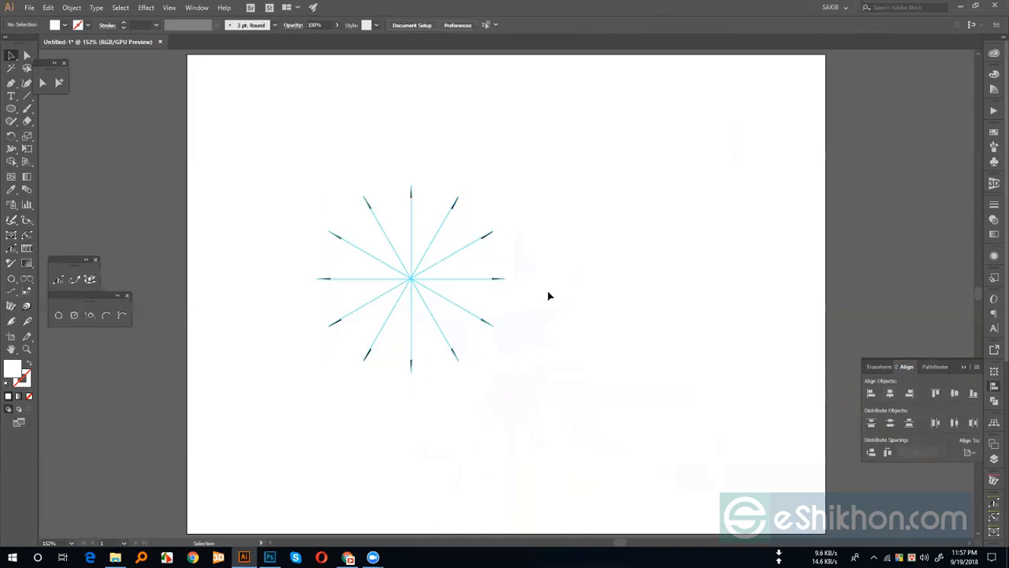
click(473, 293)
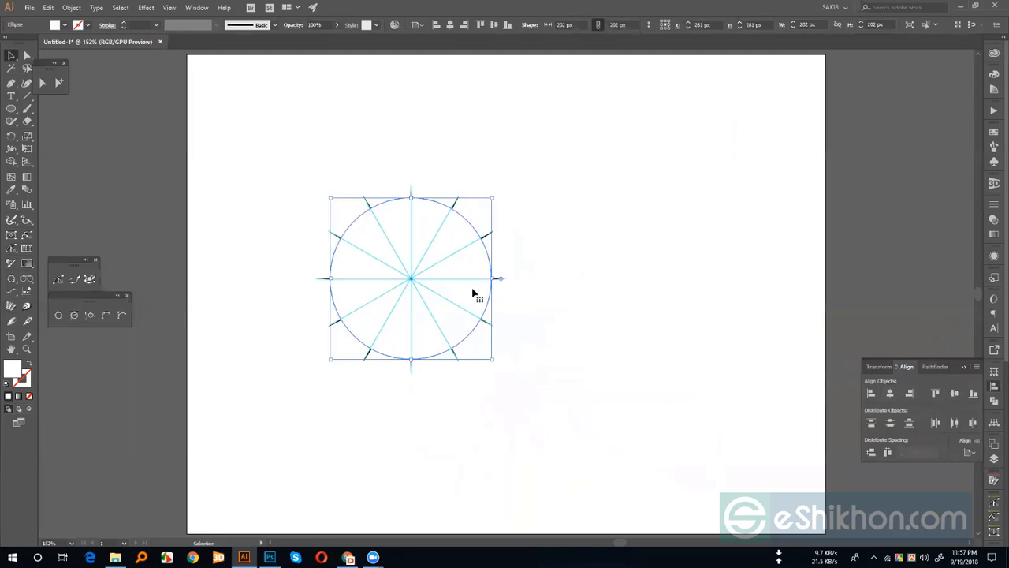
click(612, 297)
click(454, 247)
key(Delete)
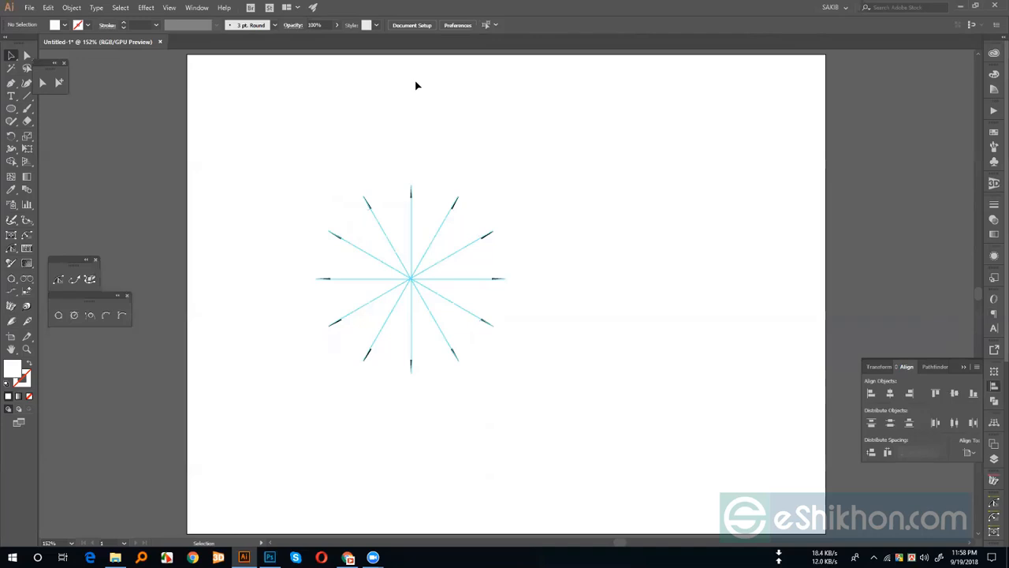
click(401, 213)
click(446, 152)
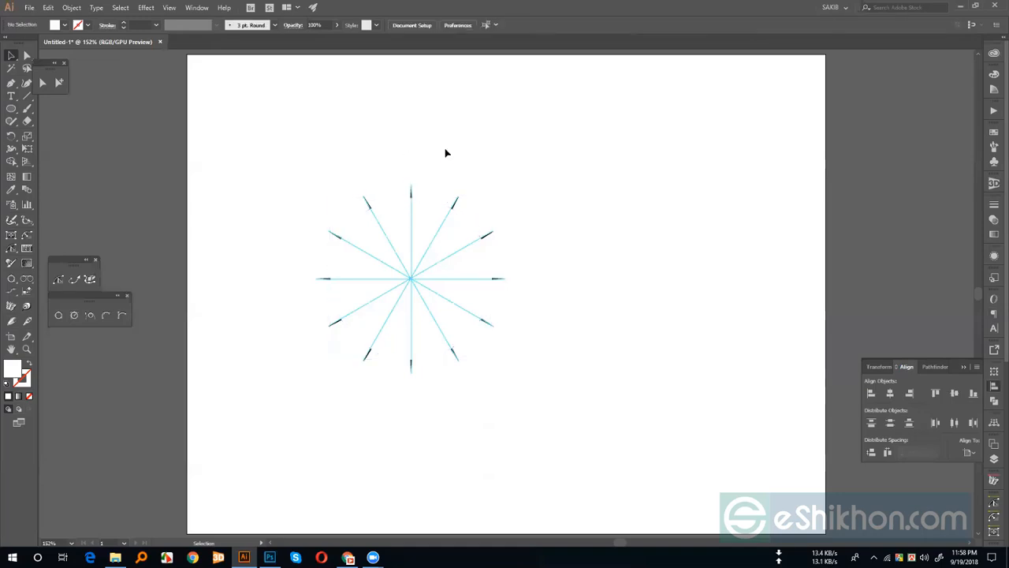